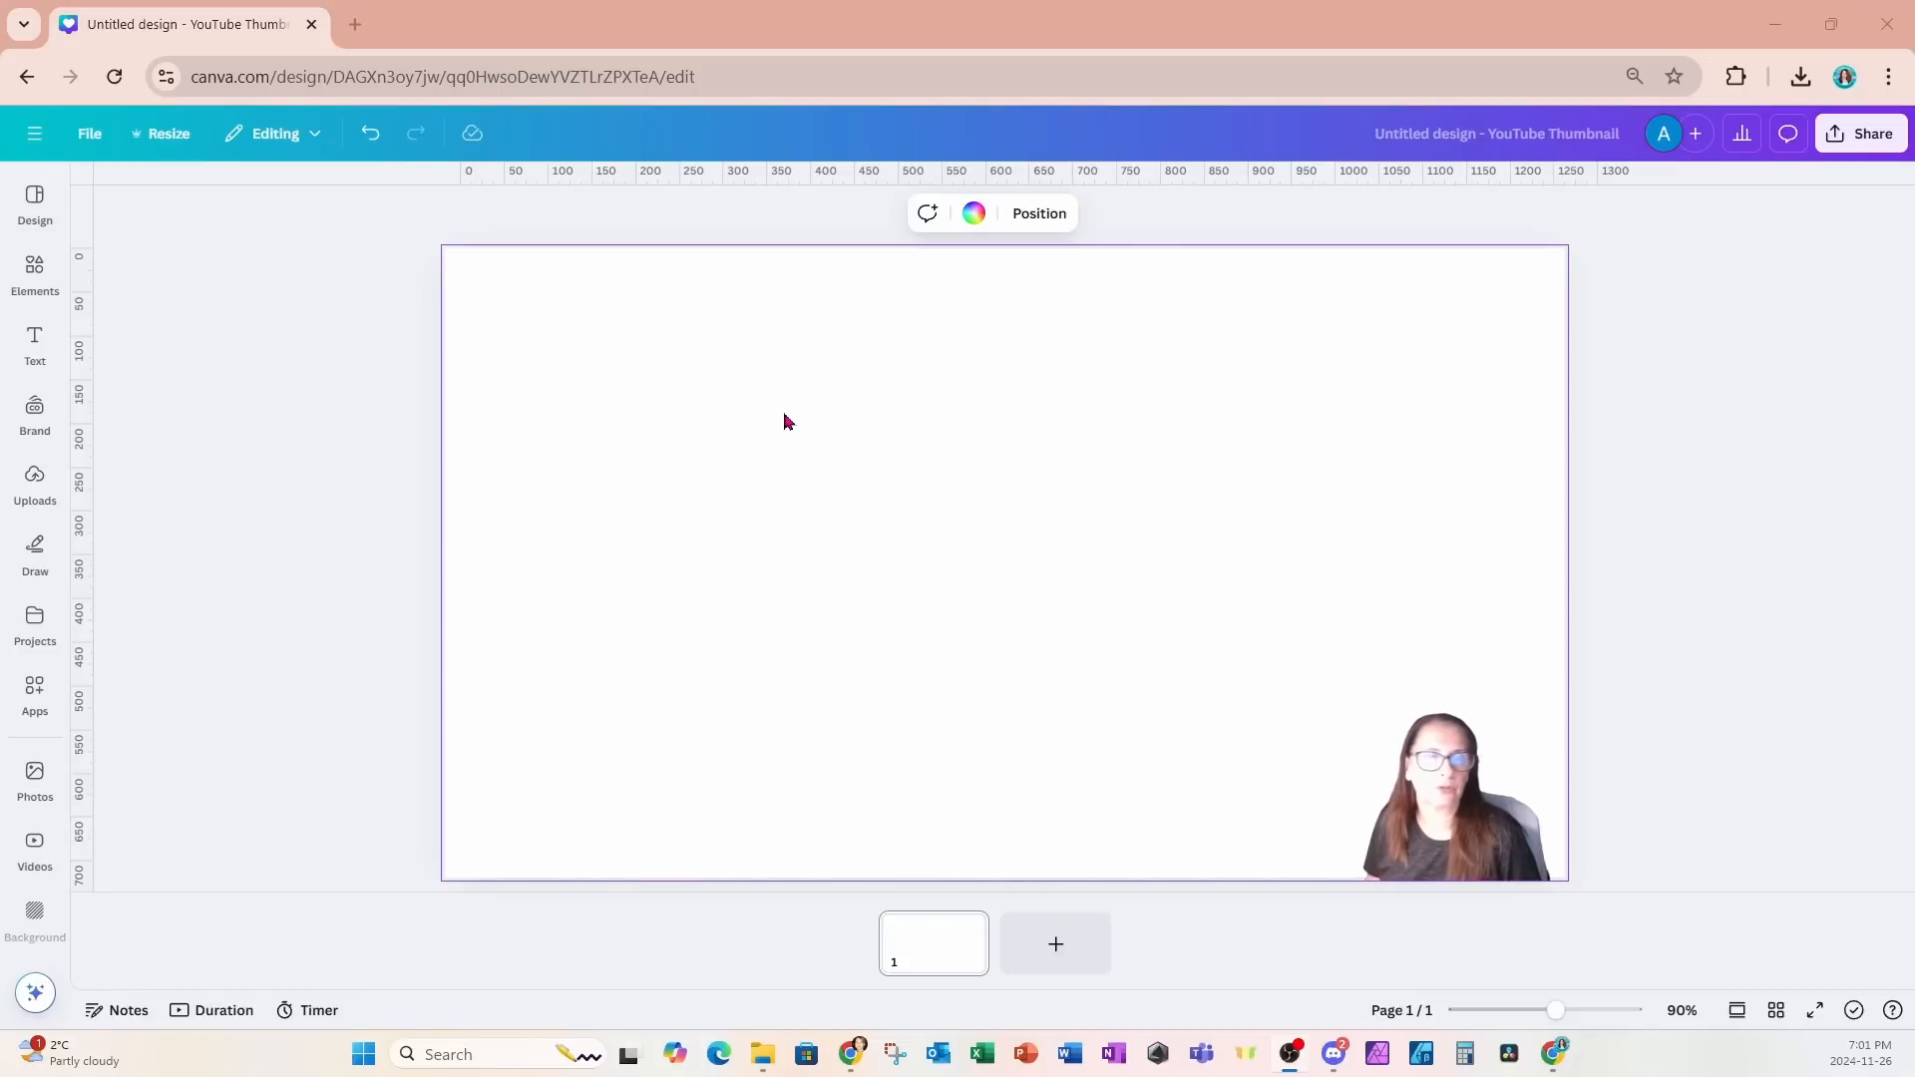
- Open the TypeCraft app and replace its sample text with CLIMB
{"action": "left_click", "coordinate": [35, 341]}
{"action": "left_click", "coordinate": [32, 404]}
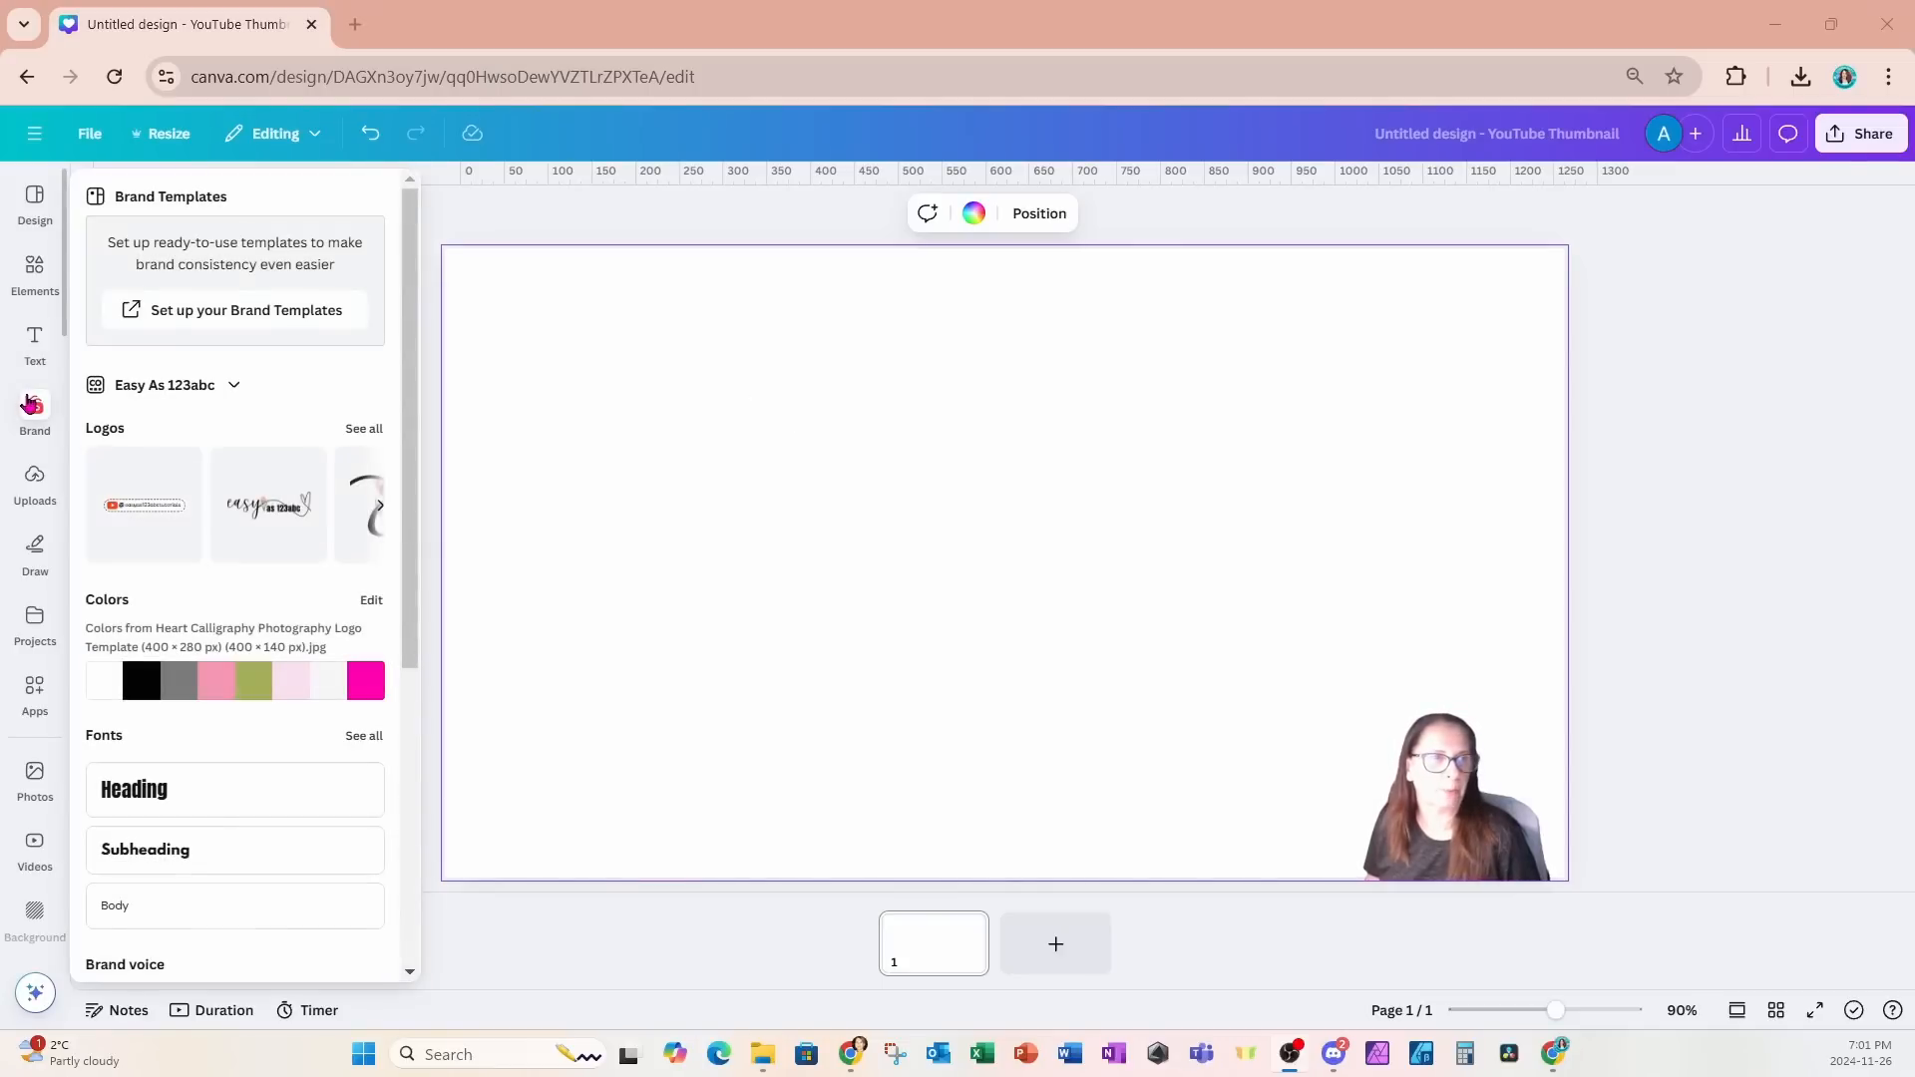
{"action": "scroll", "coordinate": [30, 404], "scroll_direction": "down", "scroll_amount": 4}
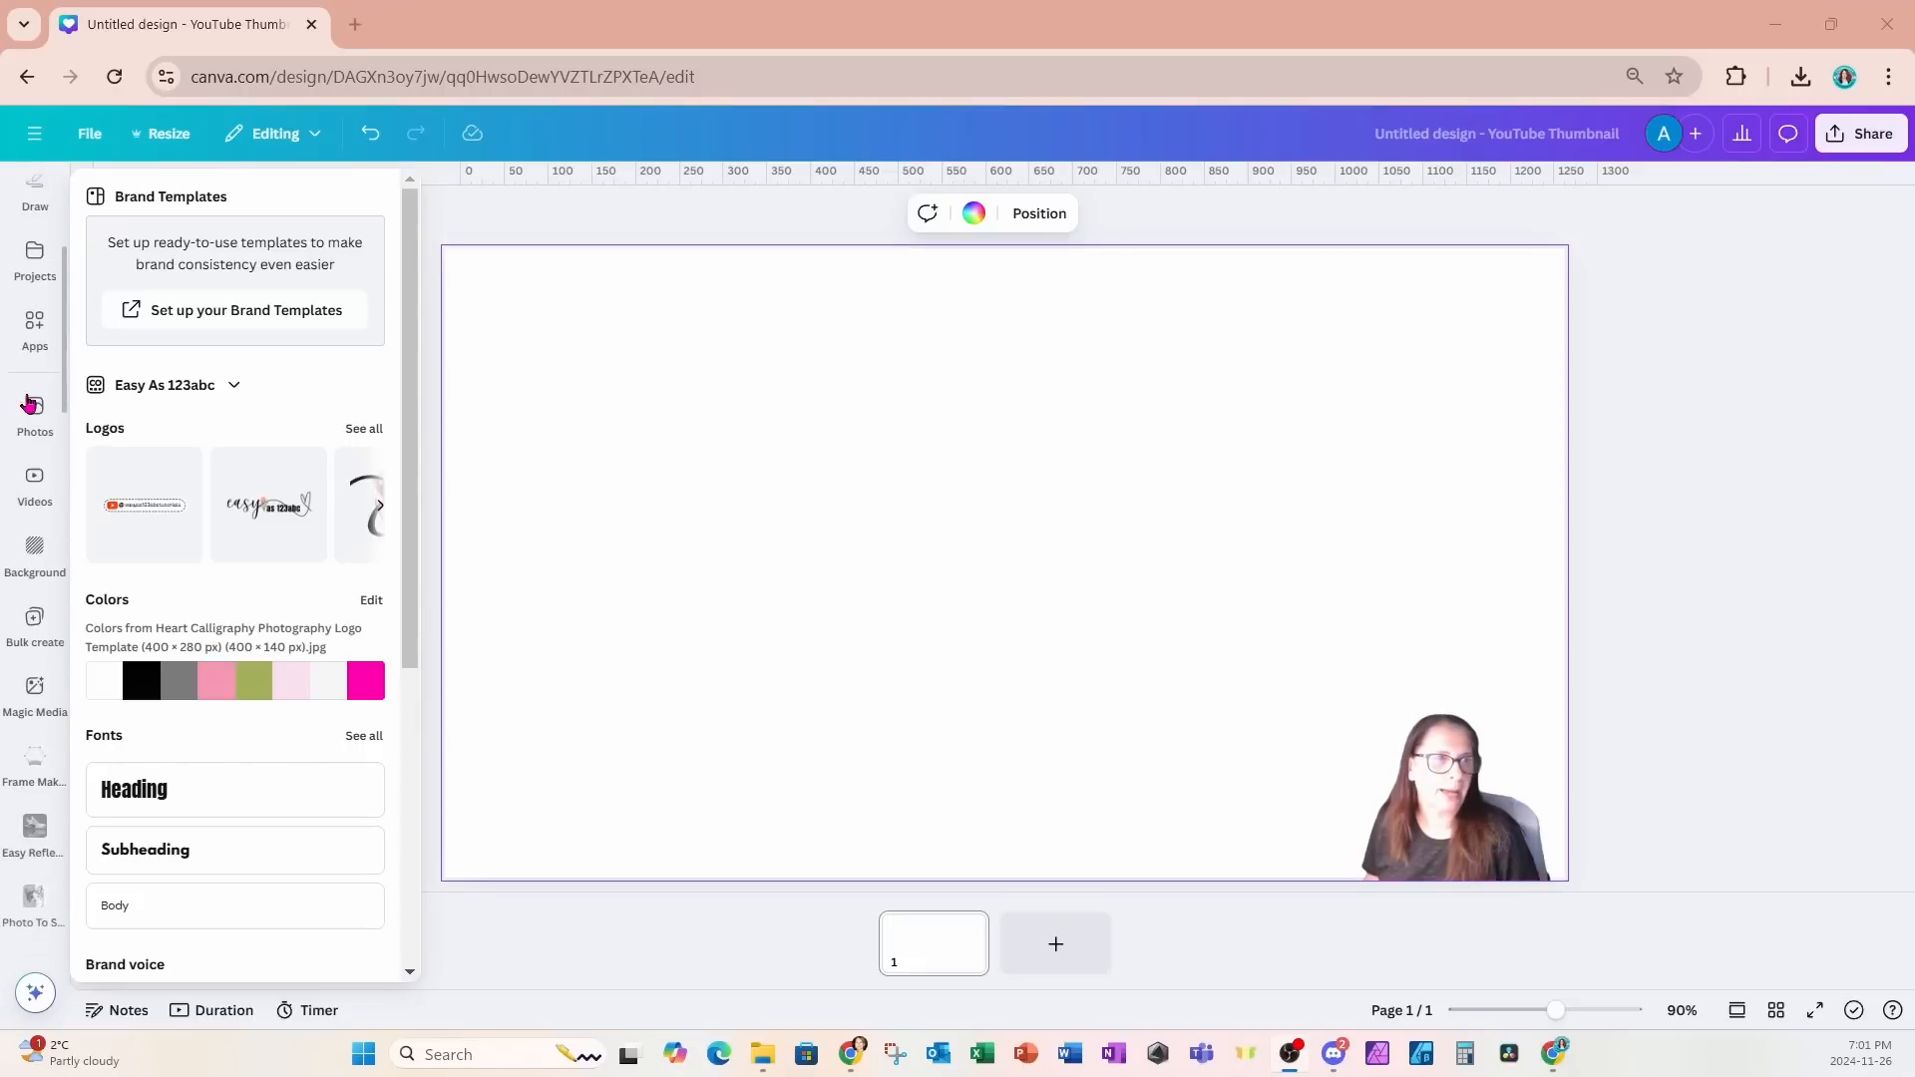
{"action": "left_click", "coordinate": [34, 329]}
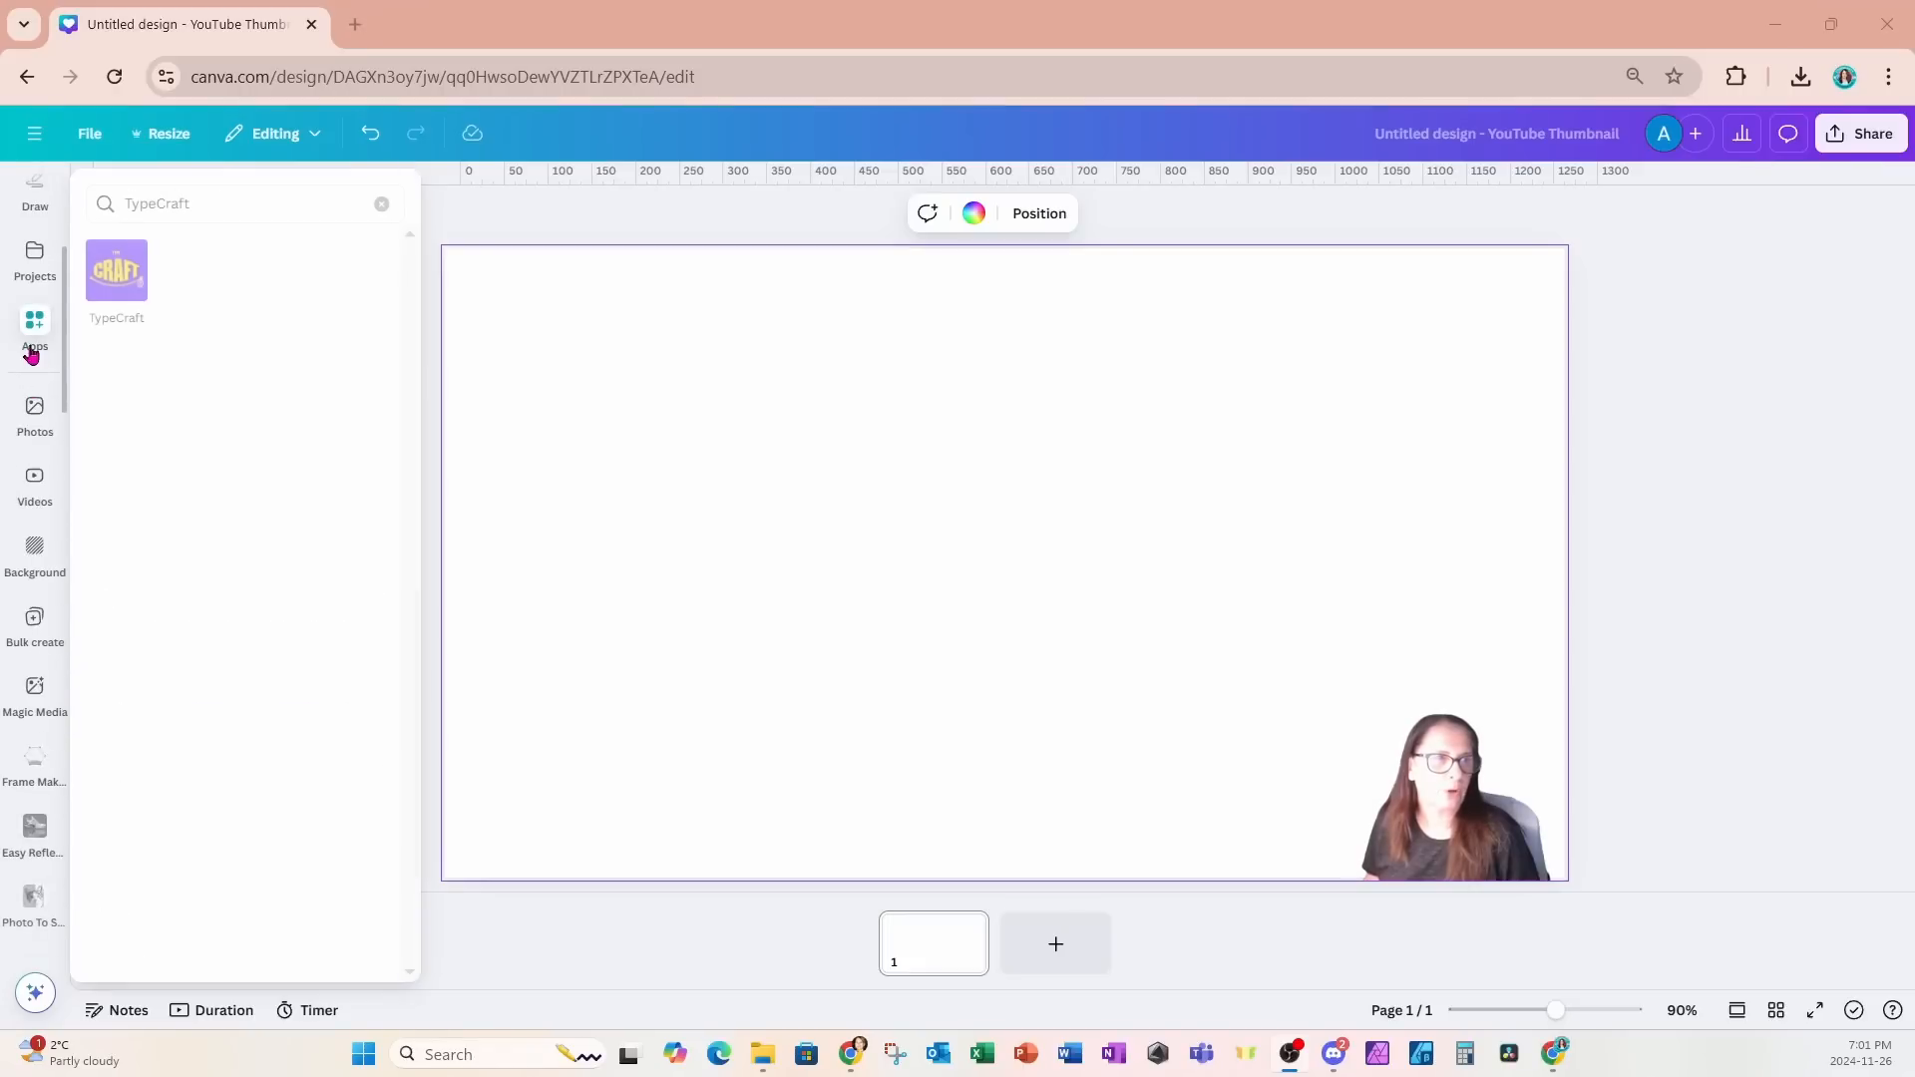
{"action": "left_click", "coordinate": [117, 266]}
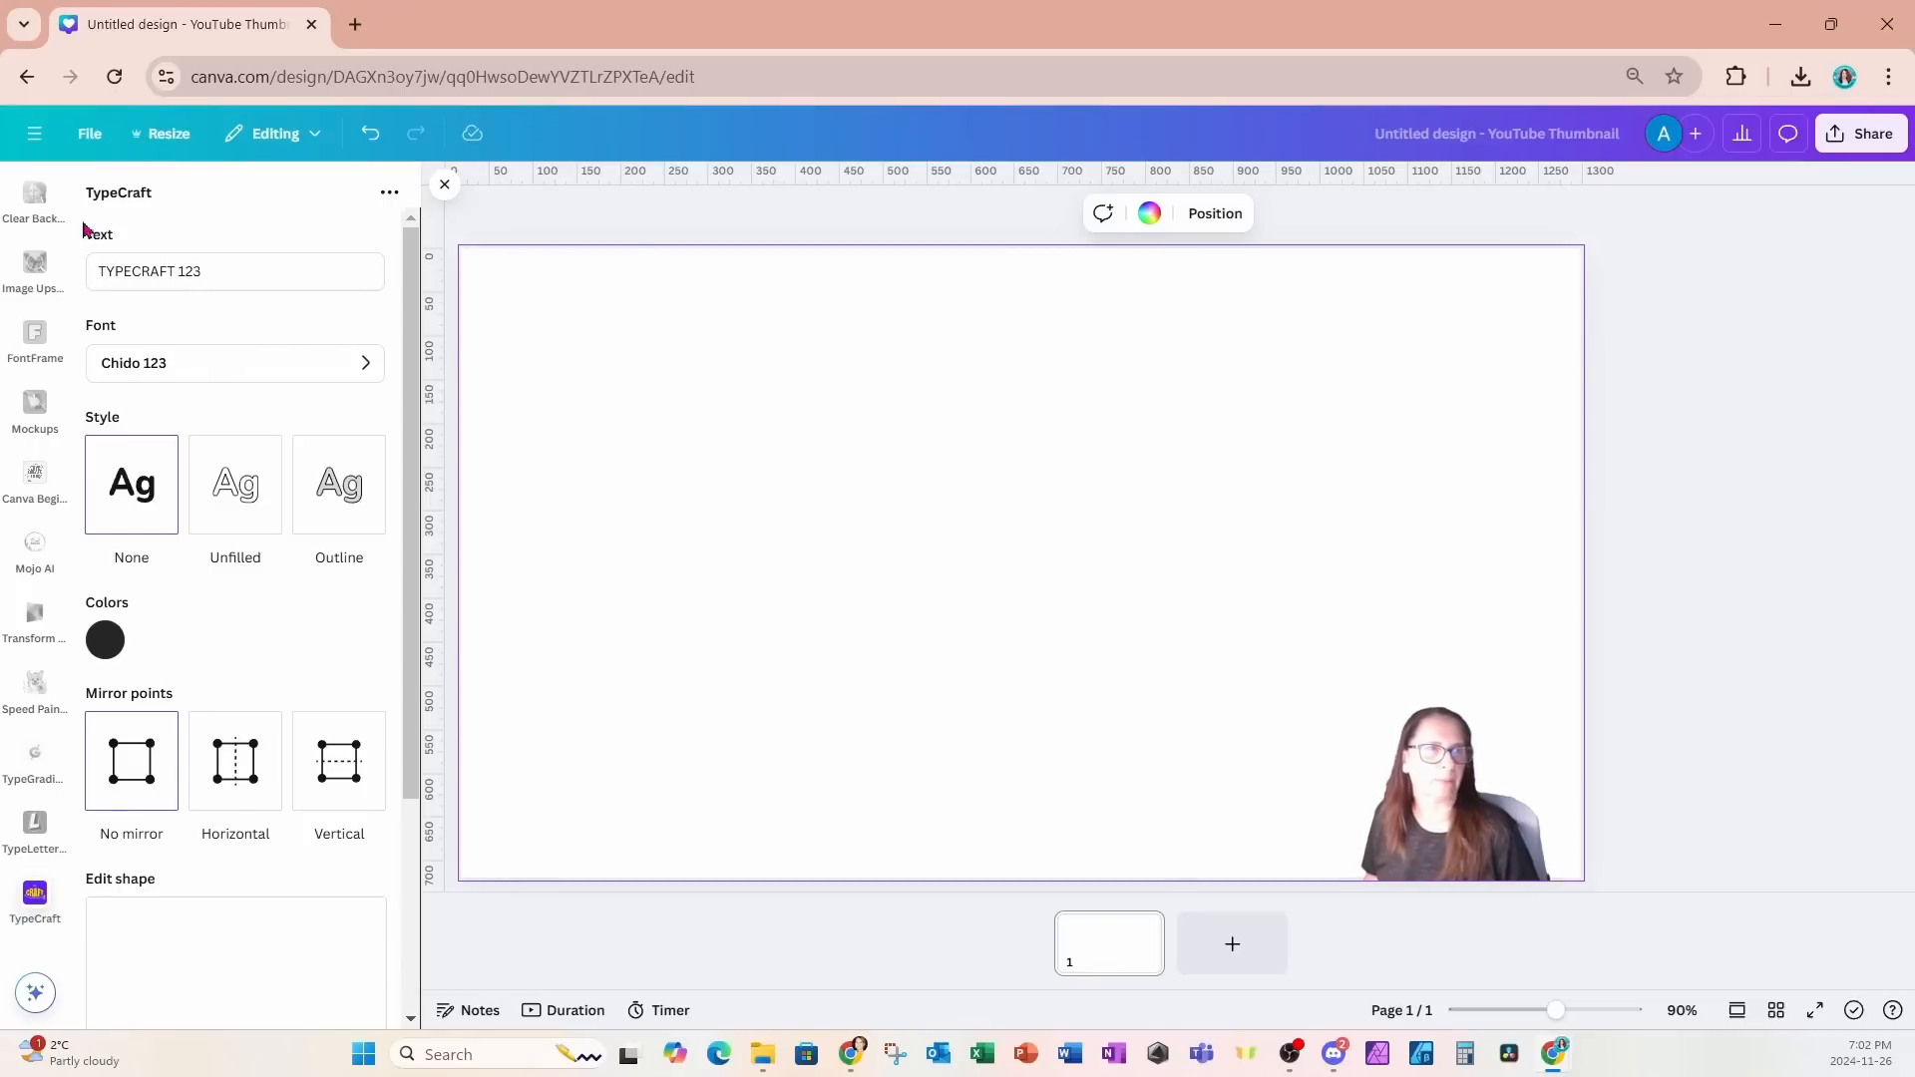
{"action": "left_click_drag", "start_coordinate": [249, 270], "coordinate": [80, 271]}
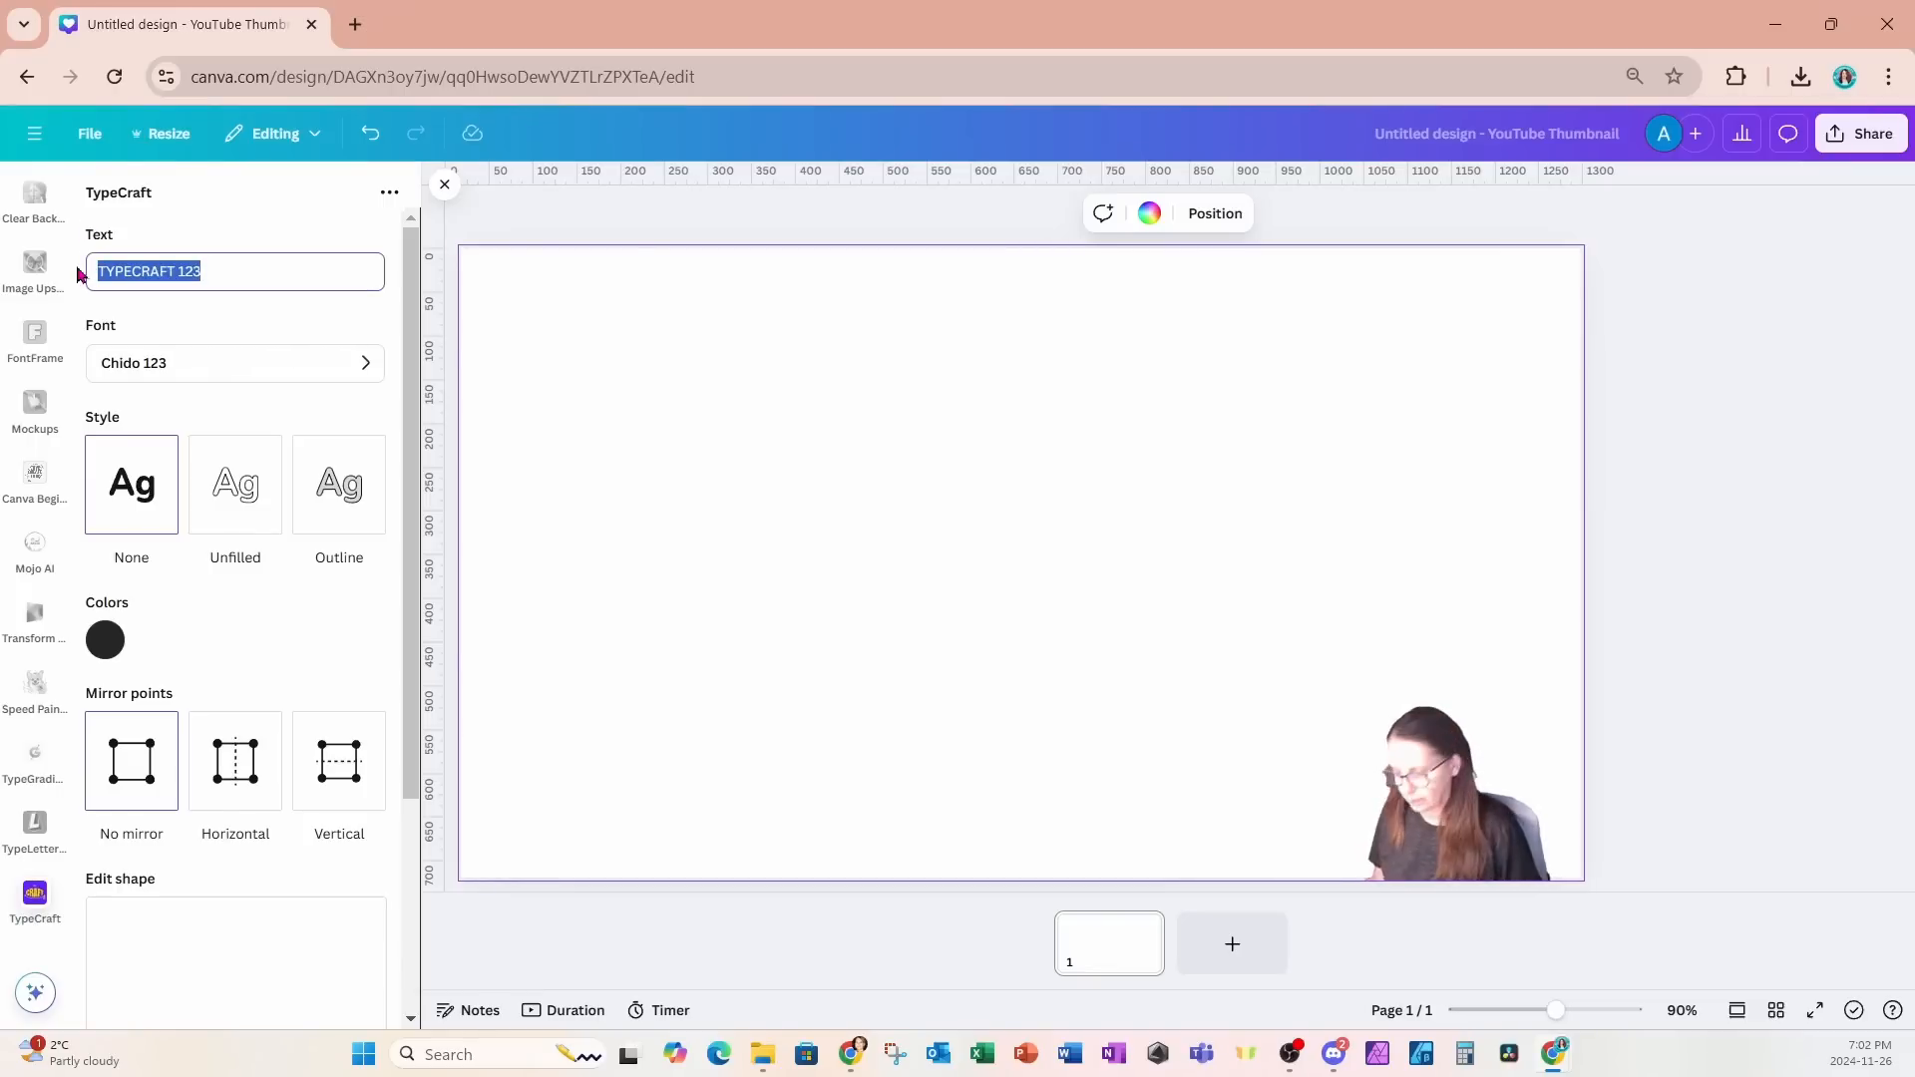
{"action": "type", "text": "CLIMB"}
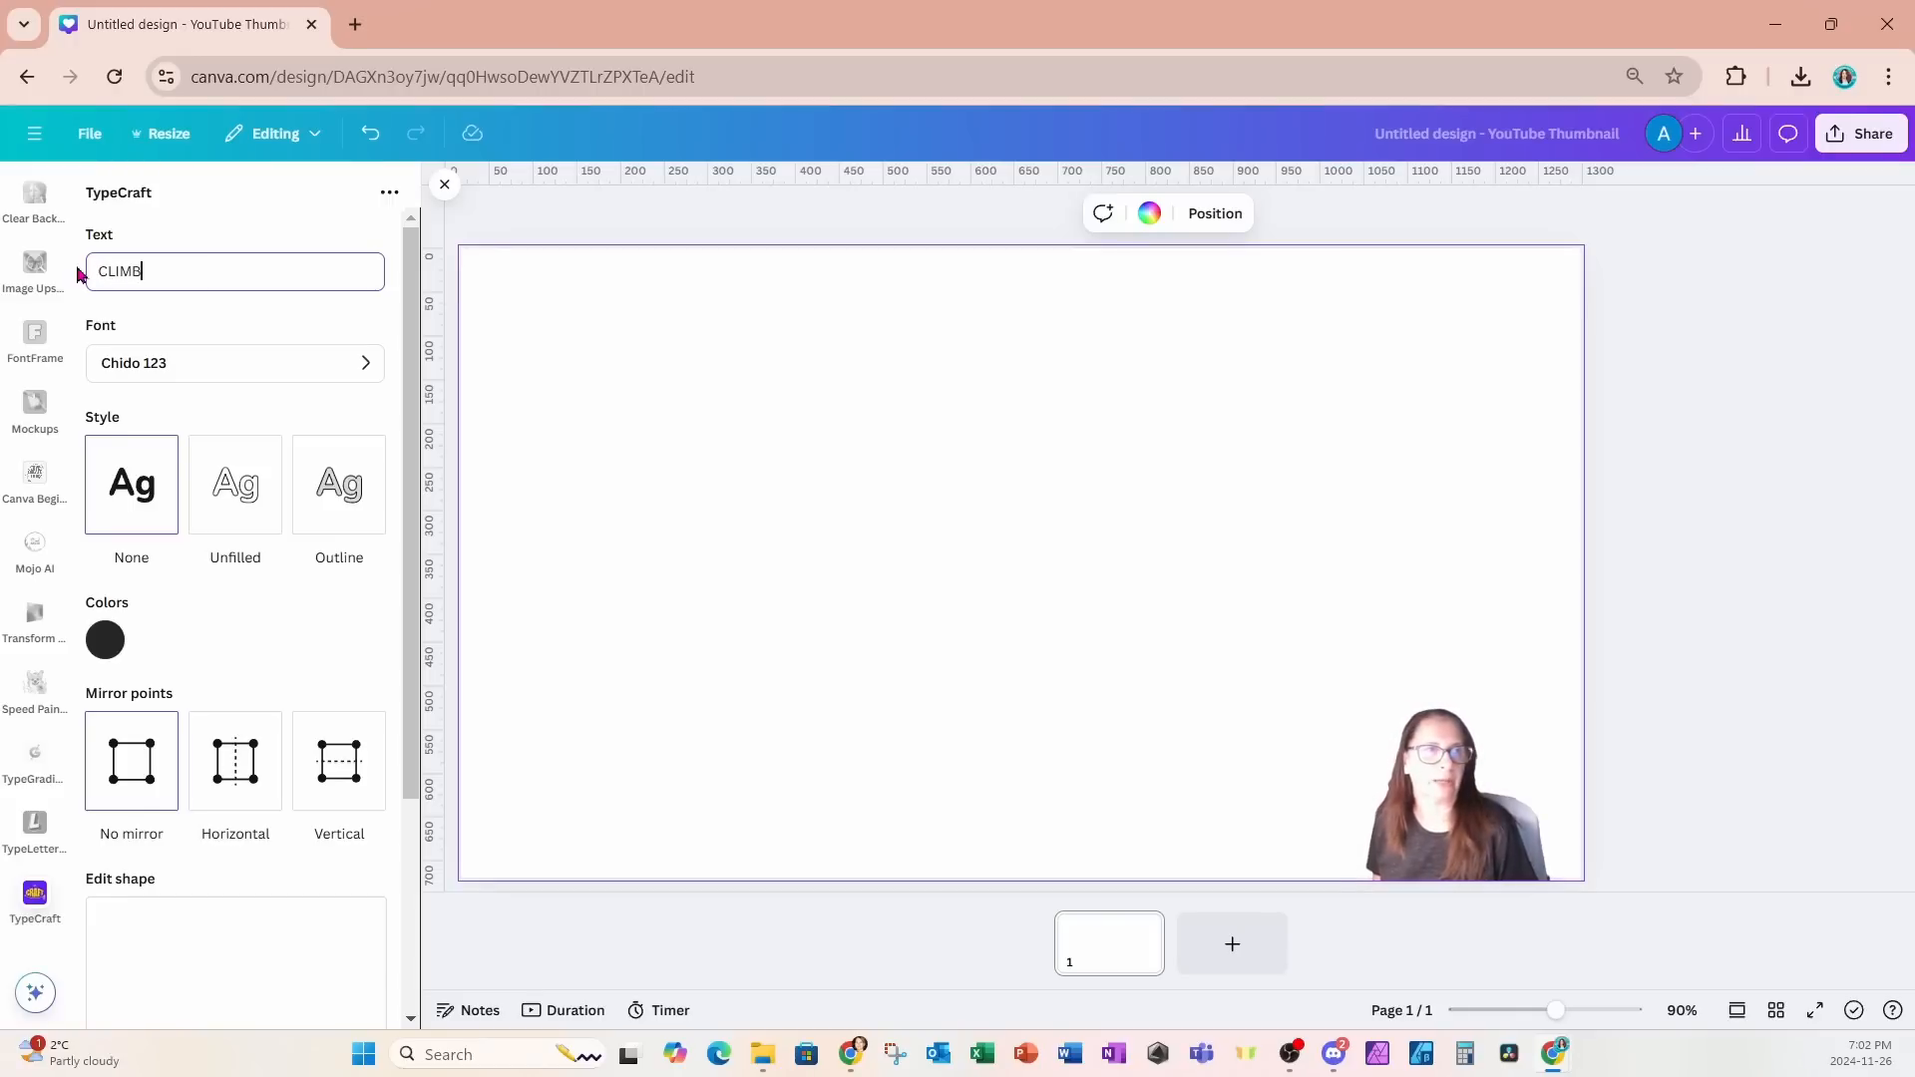
- Set the TypeCraft text's font to Atchen 123 and return to the text settings
{"action": "left_click", "coordinate": [133, 364]}
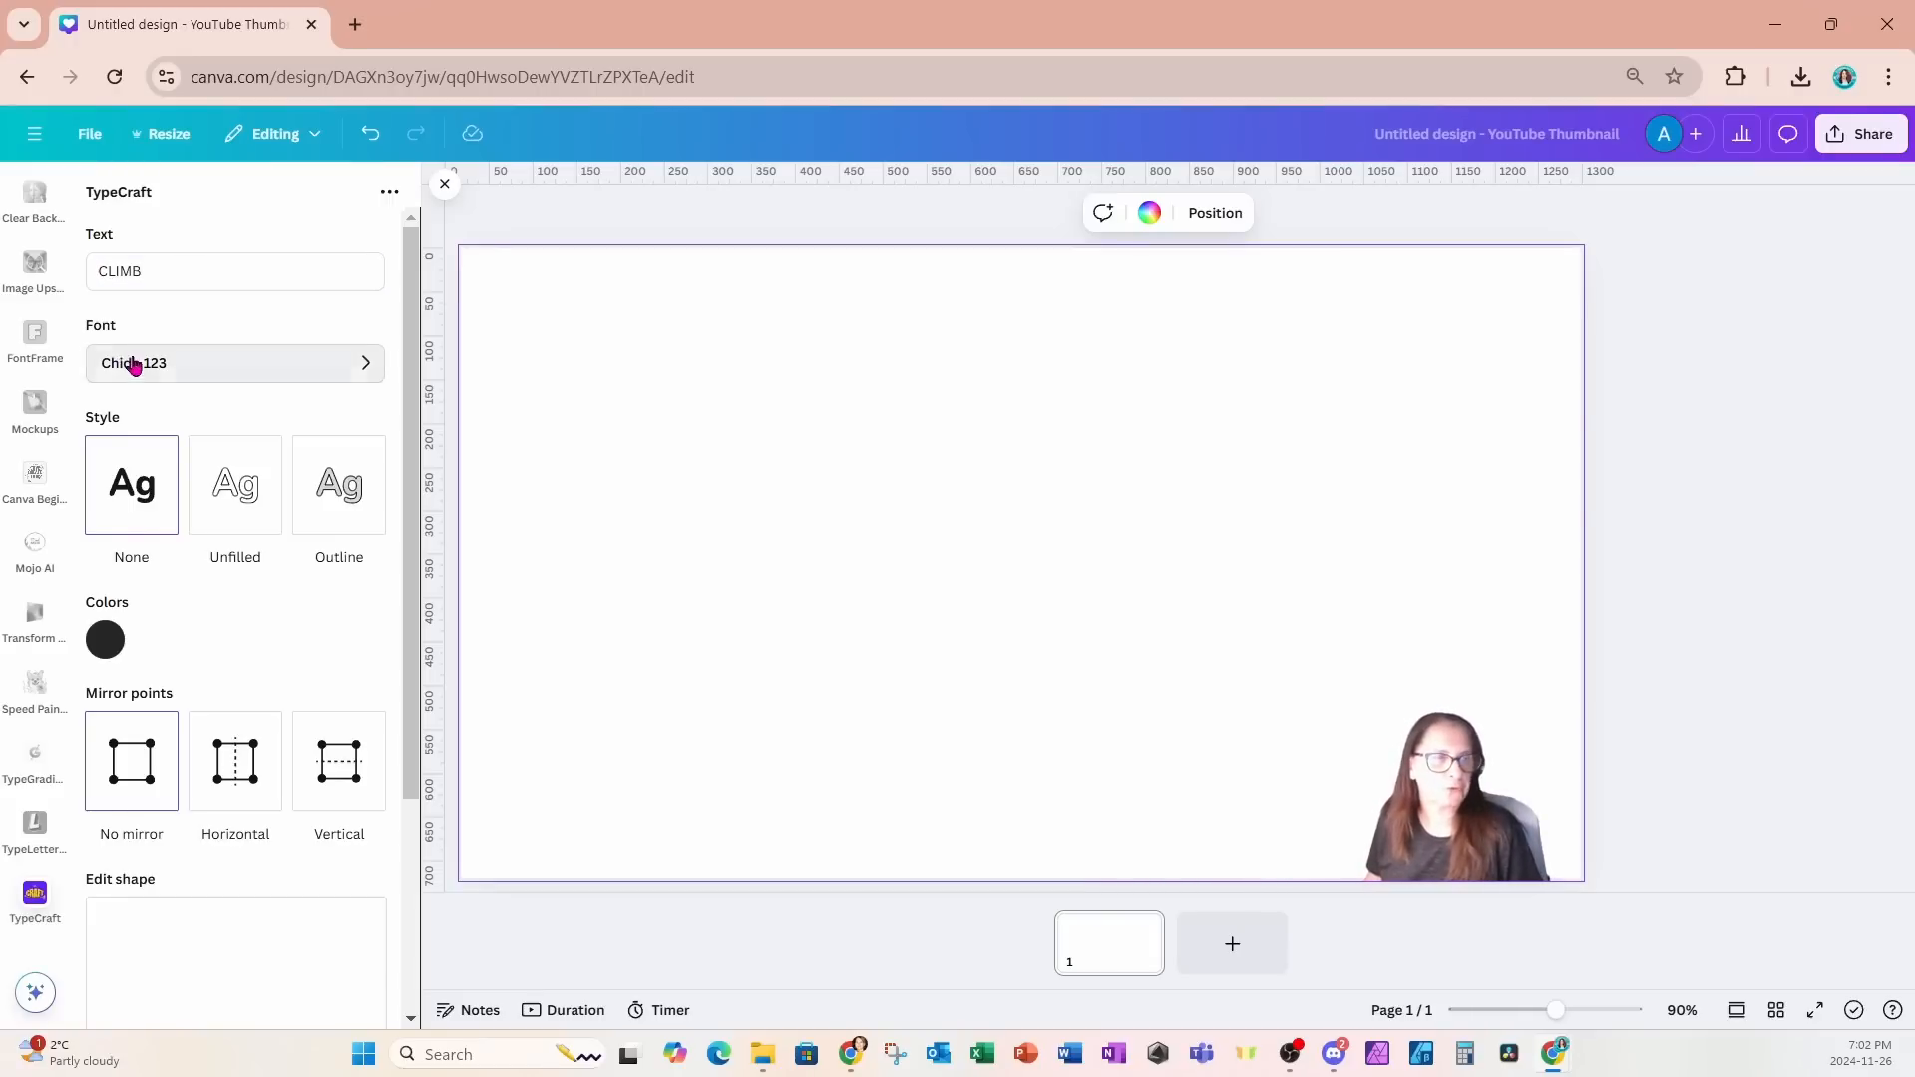
{"action": "scroll", "coordinate": [210, 495], "scroll_direction": "down", "scroll_amount": 6}
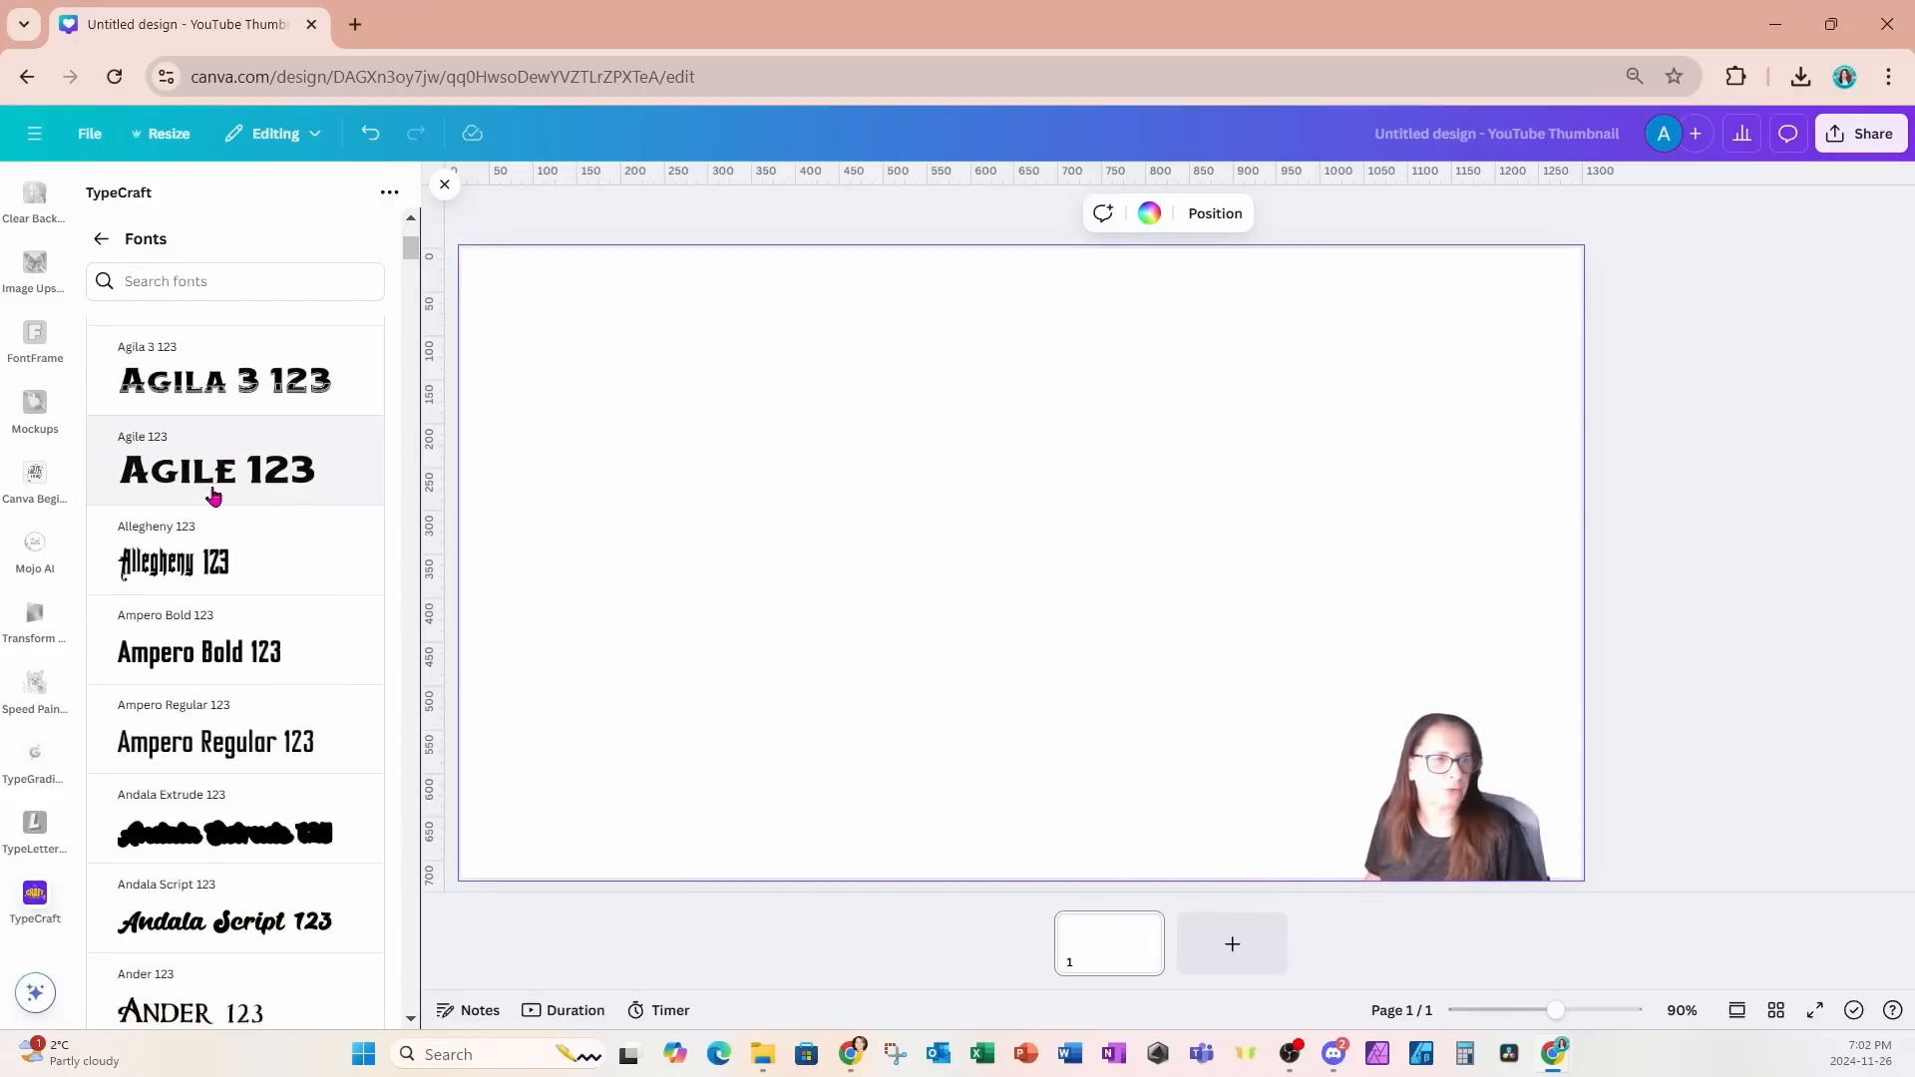
{"action": "scroll", "coordinate": [214, 493], "scroll_direction": "down", "scroll_amount": 3}
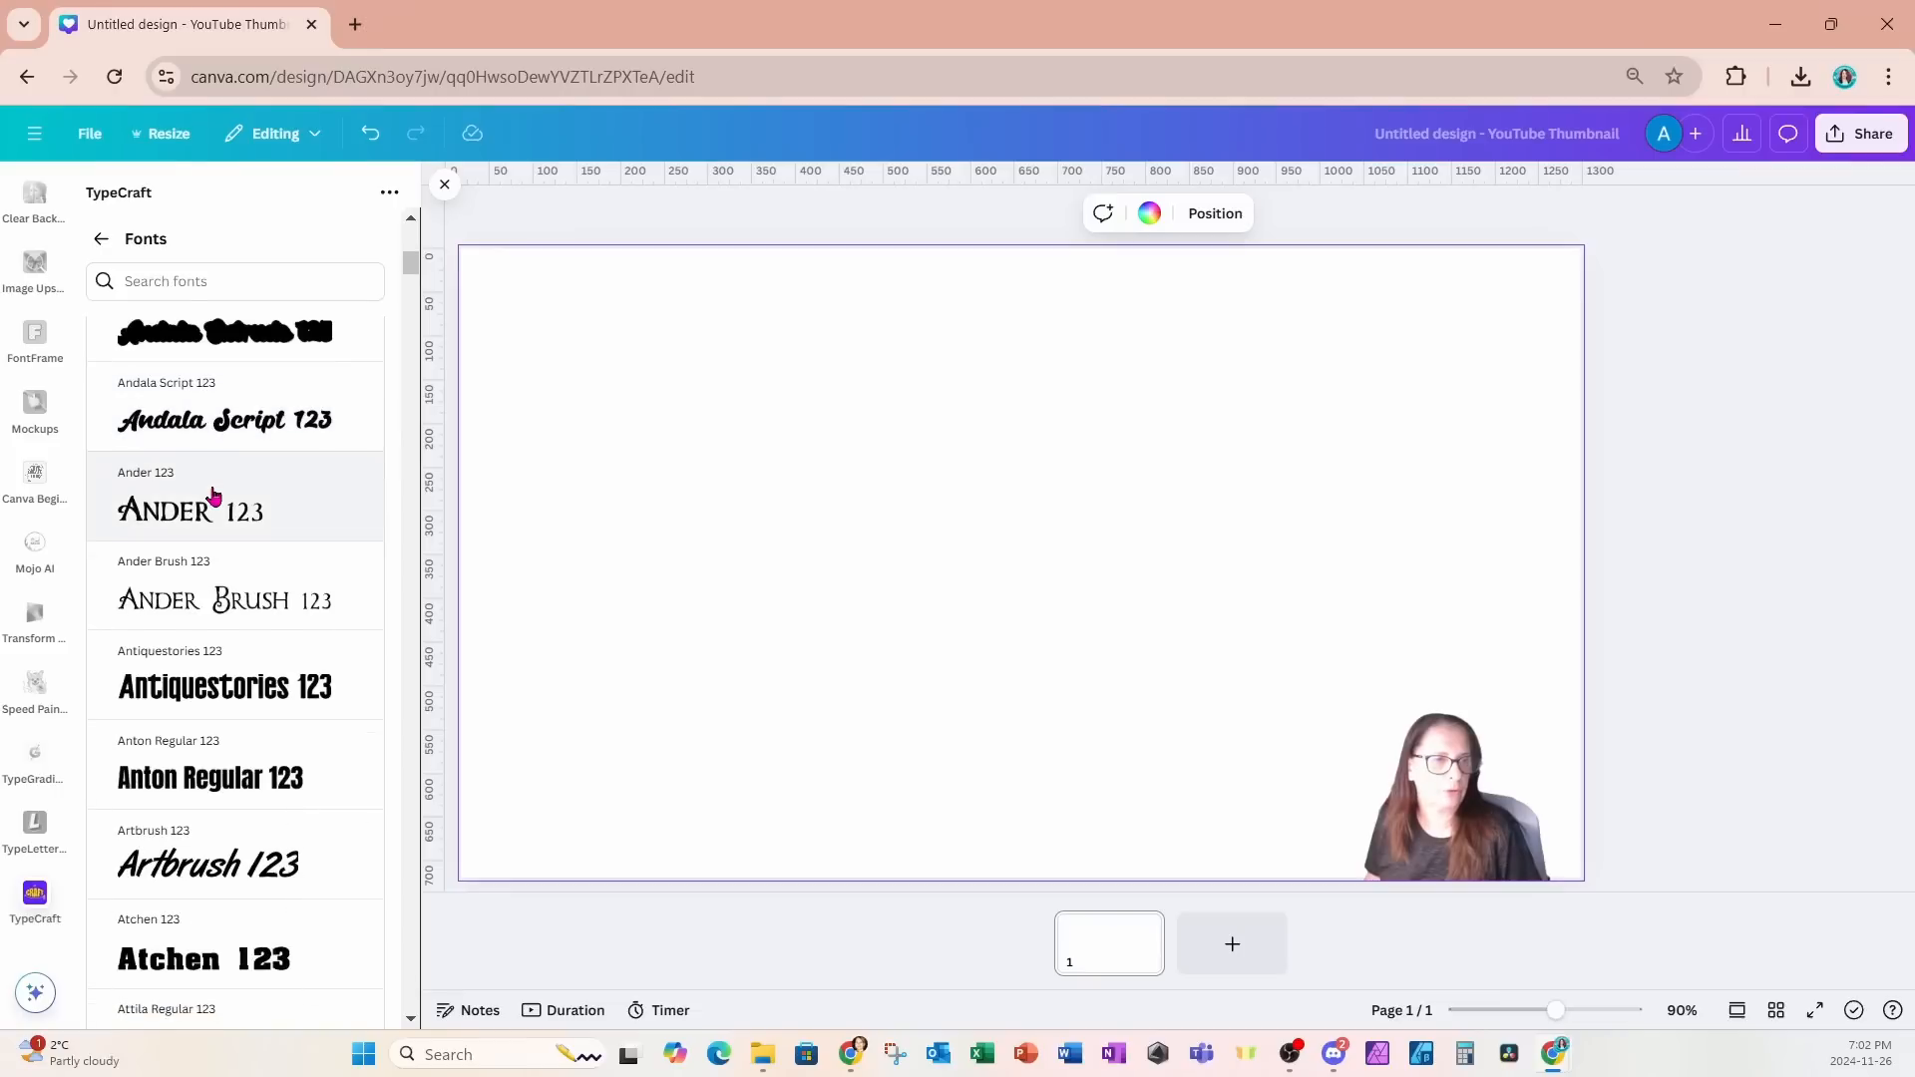
{"action": "scroll", "coordinate": [213, 493], "scroll_direction": "down", "scroll_amount": 3}
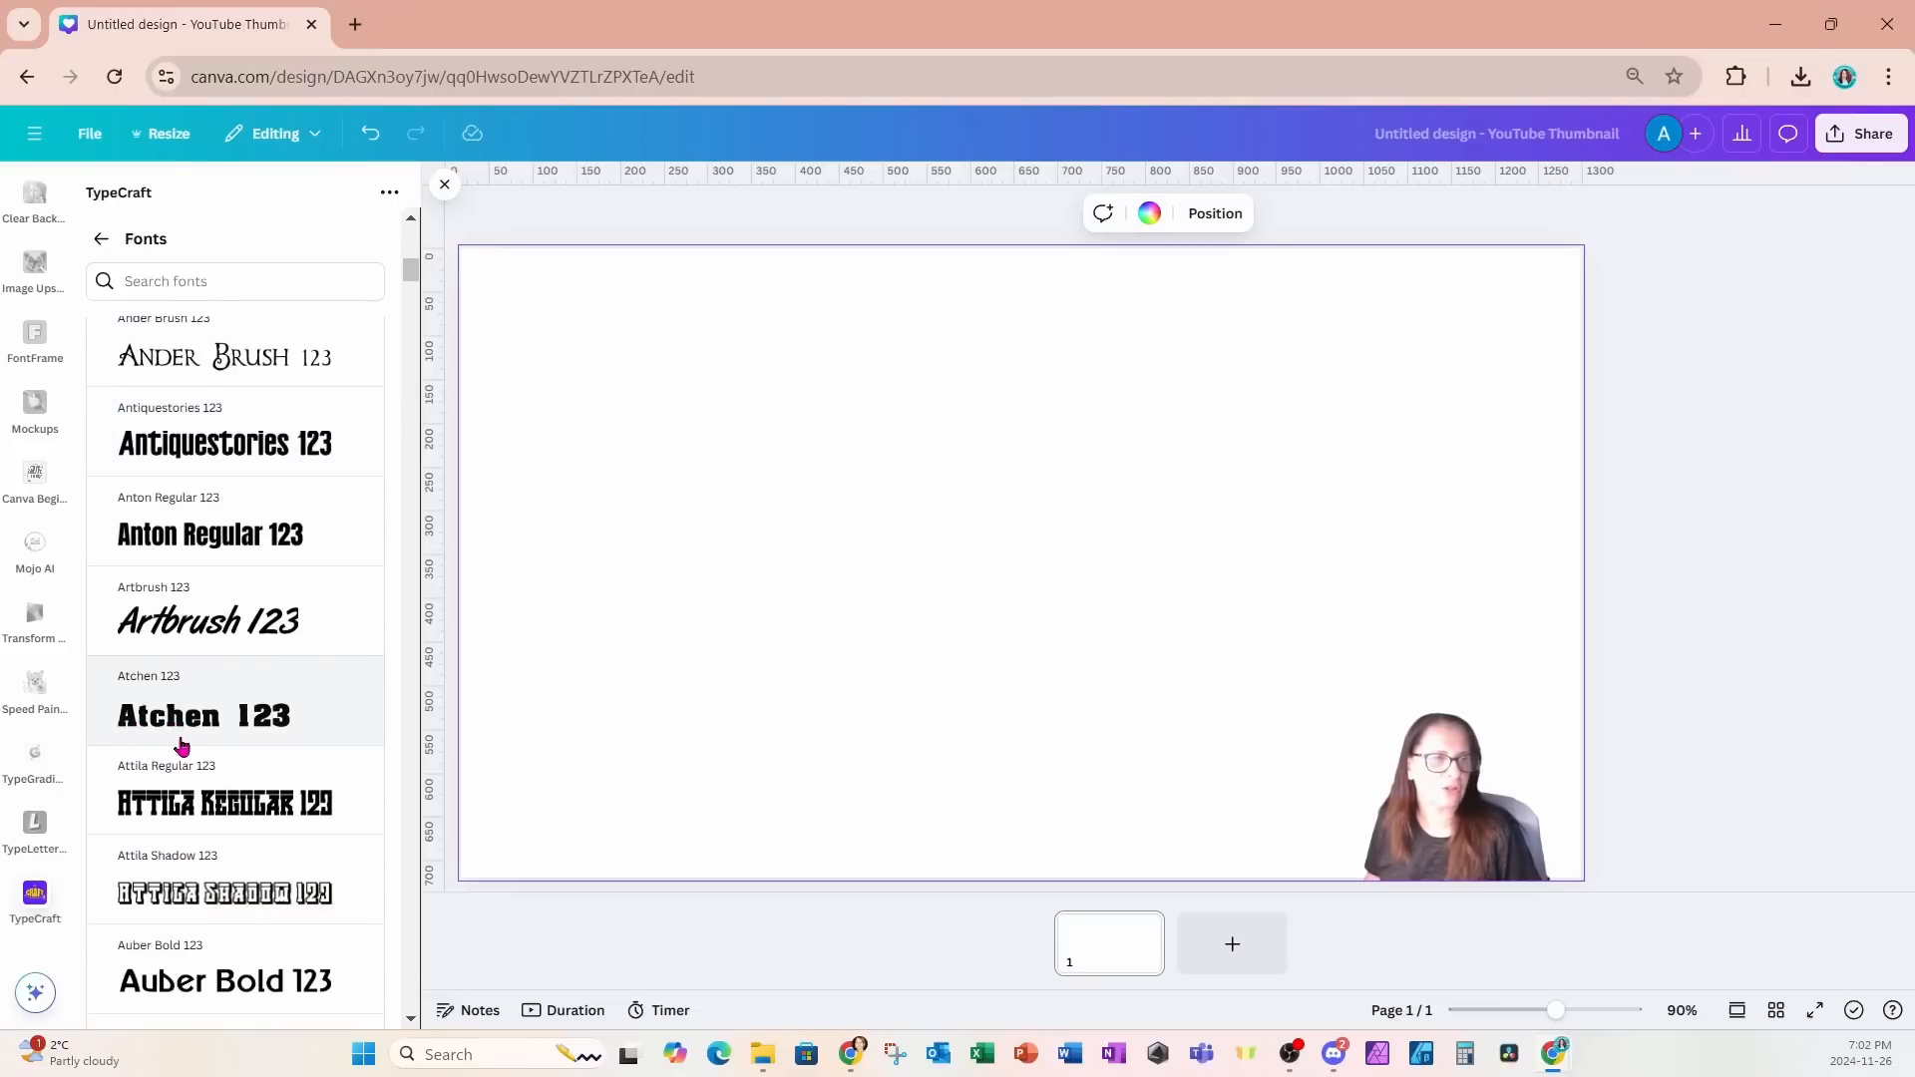
{"action": "left_click", "coordinate": [181, 744]}
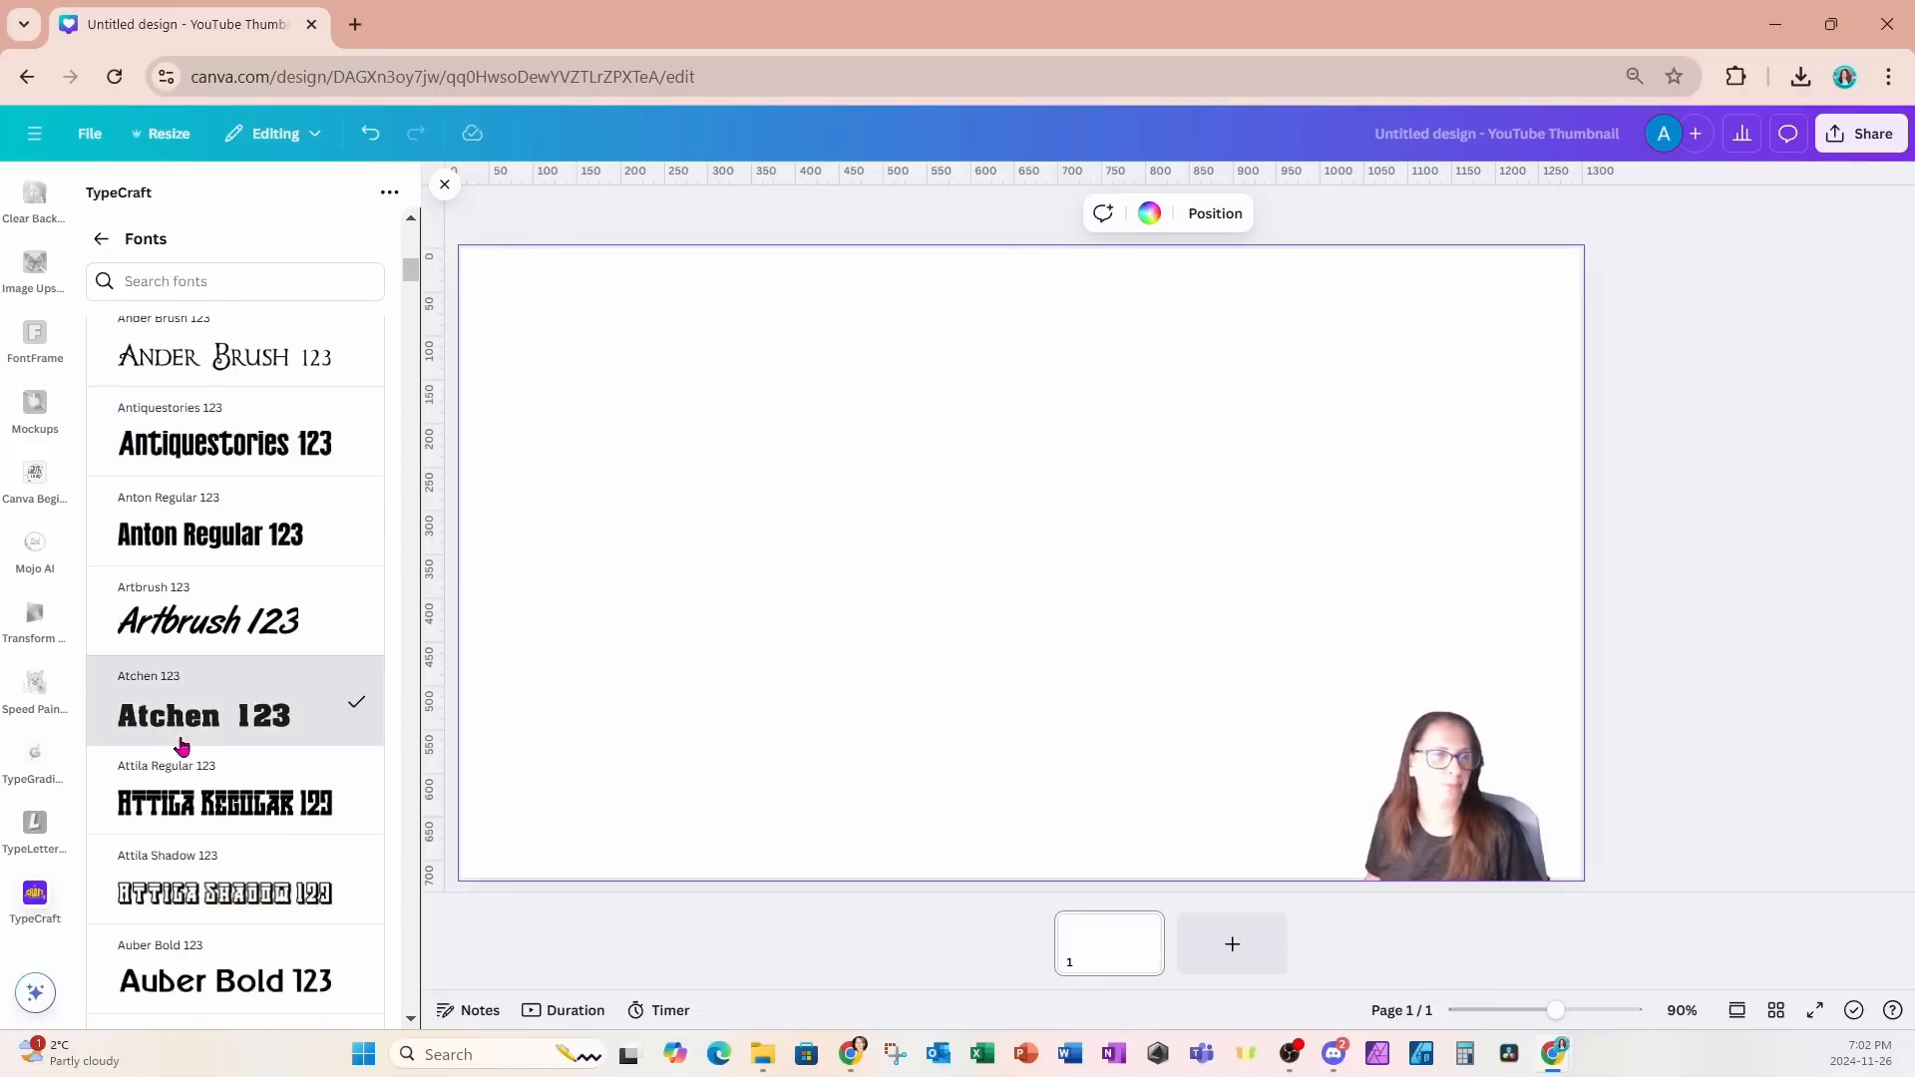
{"action": "left_click", "coordinate": [103, 241]}
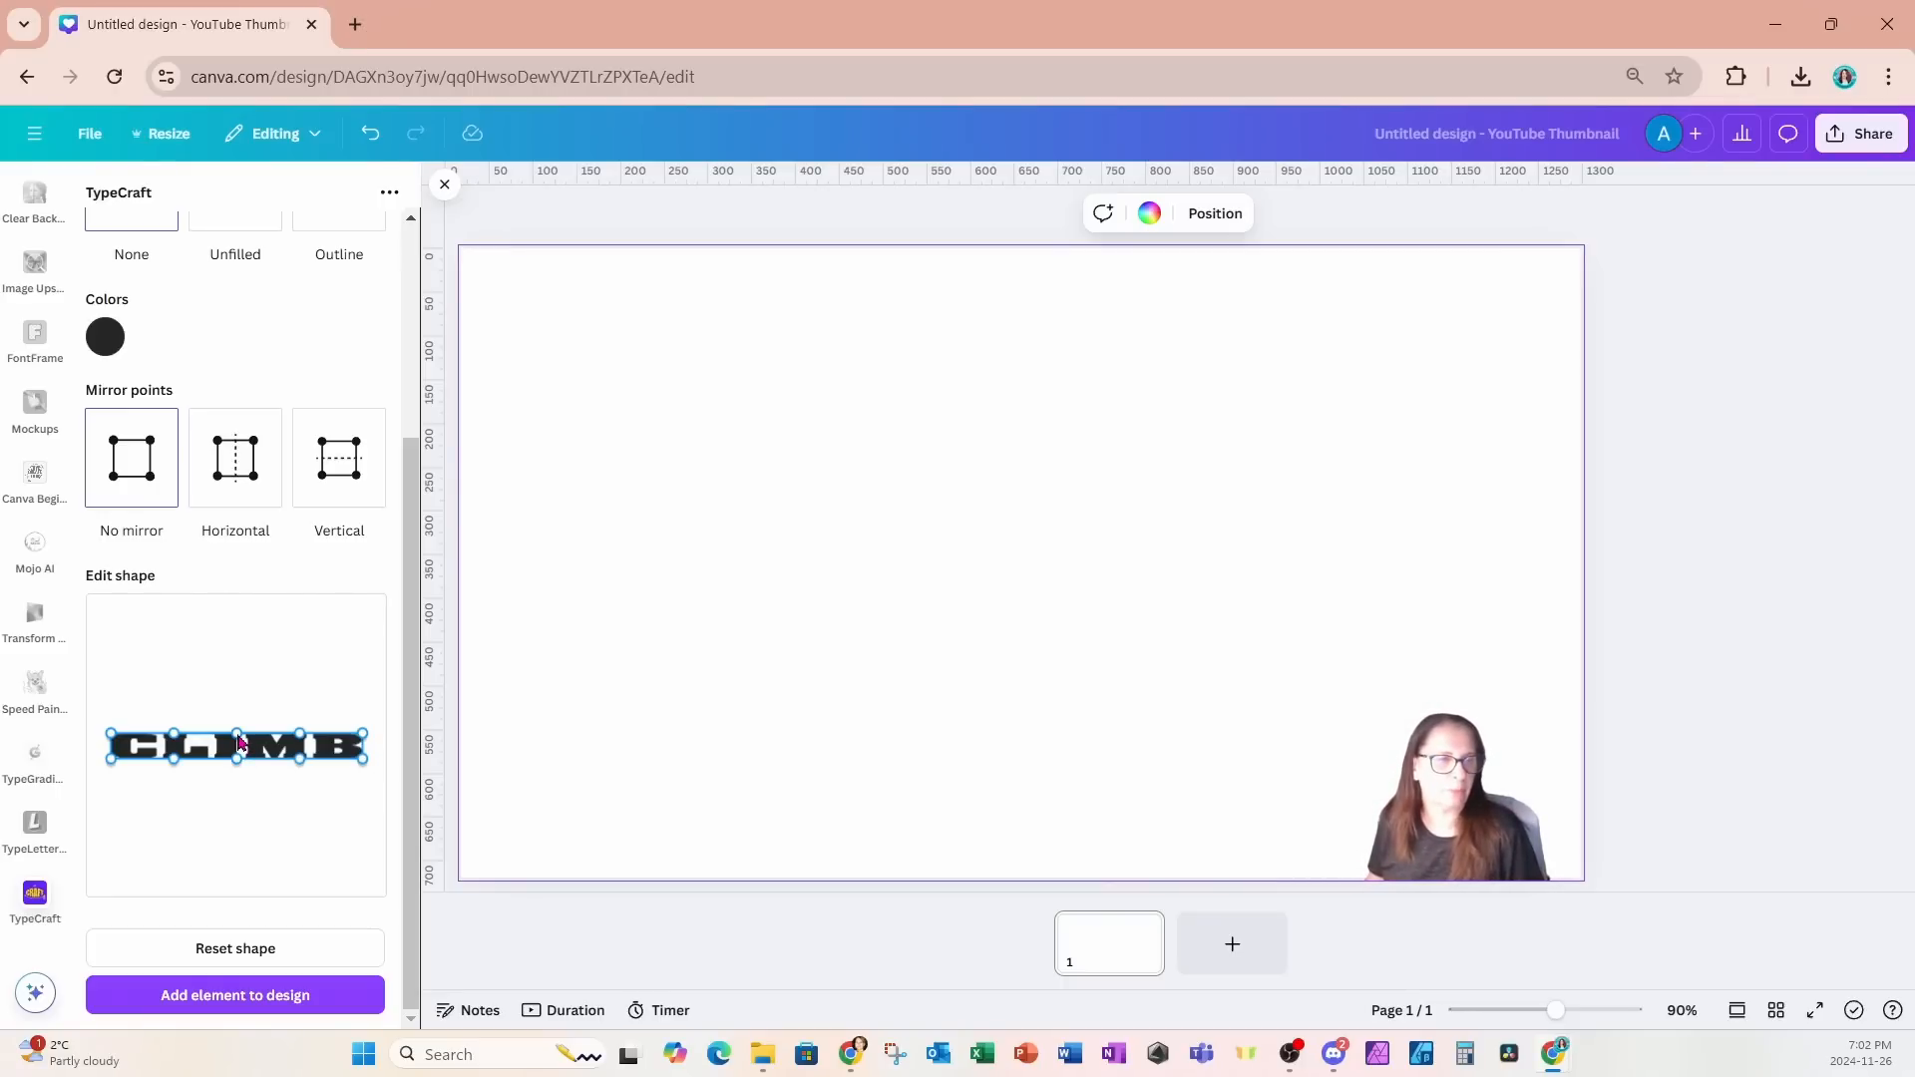
- Warp CLIMB by raising its upper middle points and pulling the upper corners inward with horizontal mirroring, and add it to the design
{"action": "left_click_drag", "start_coordinate": [238, 741], "coordinate": [242, 714]}
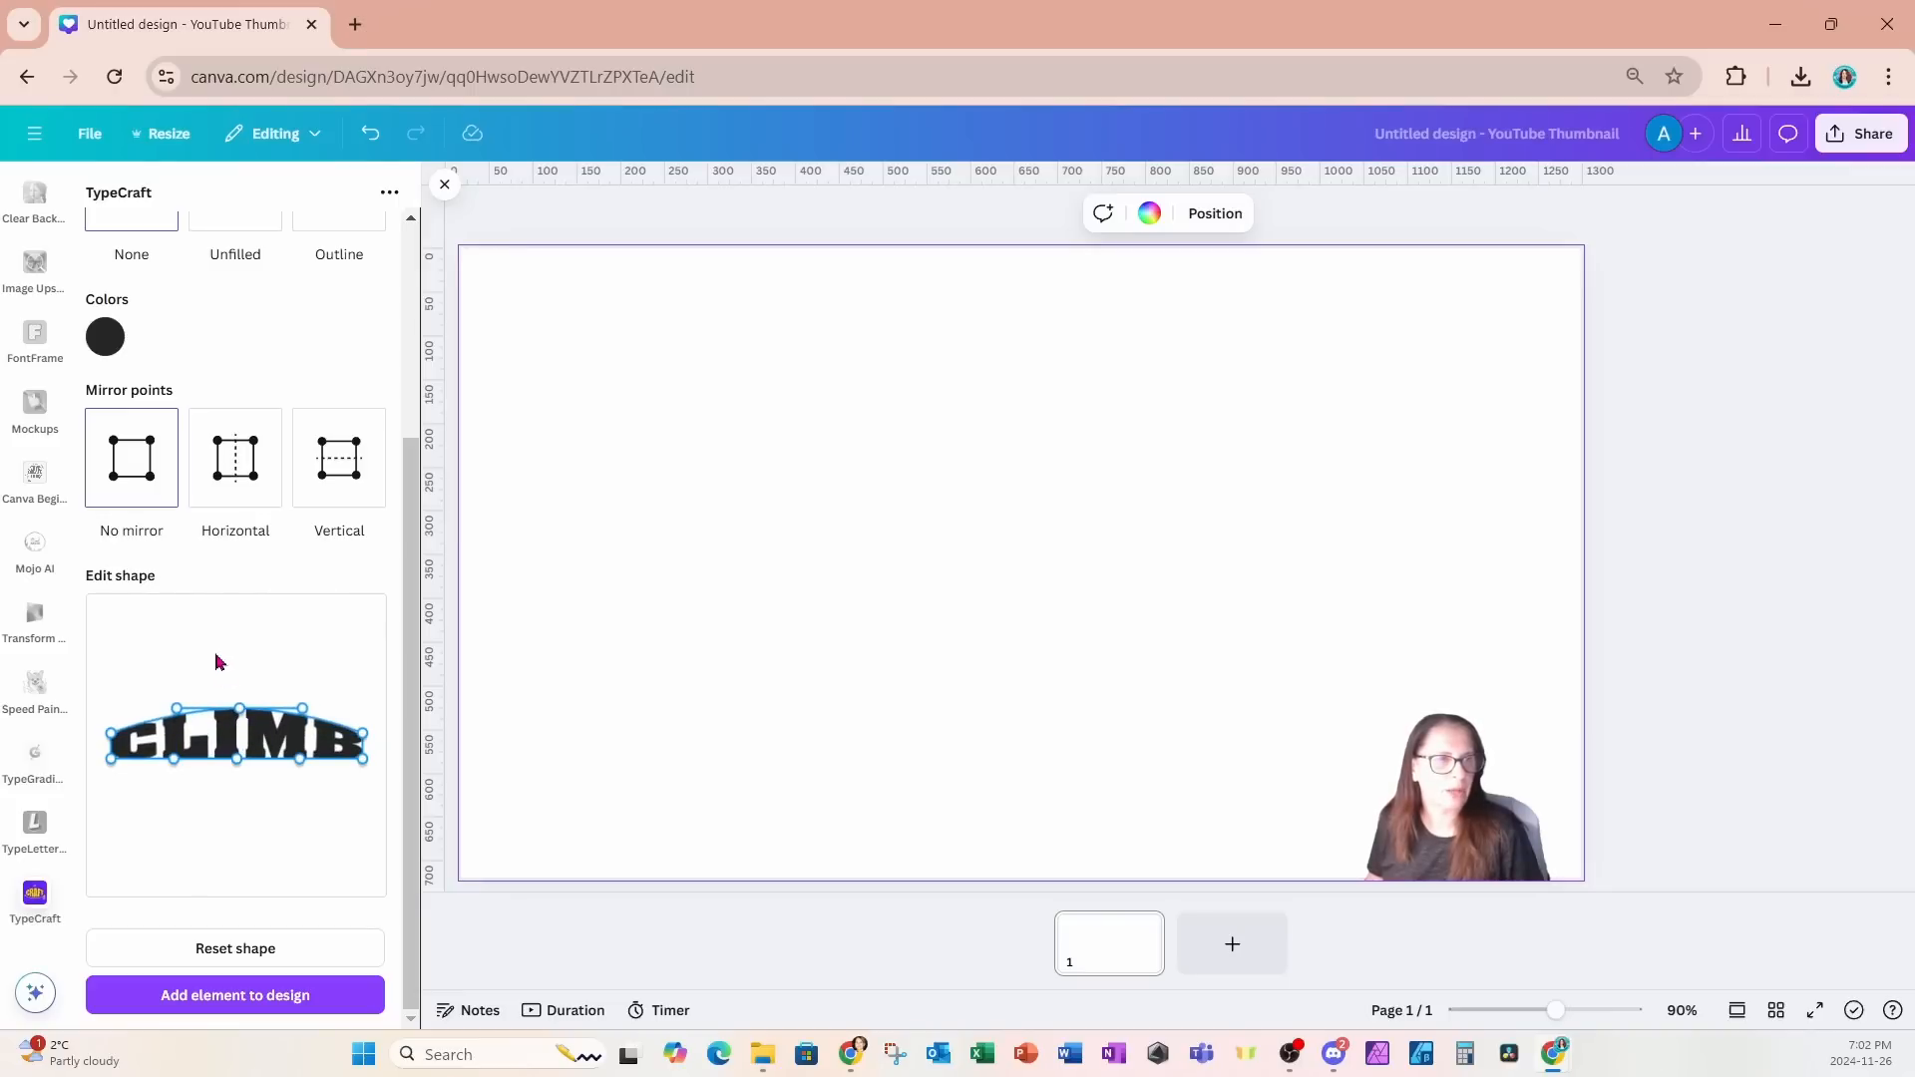
{"action": "left_click", "coordinate": [245, 482]}
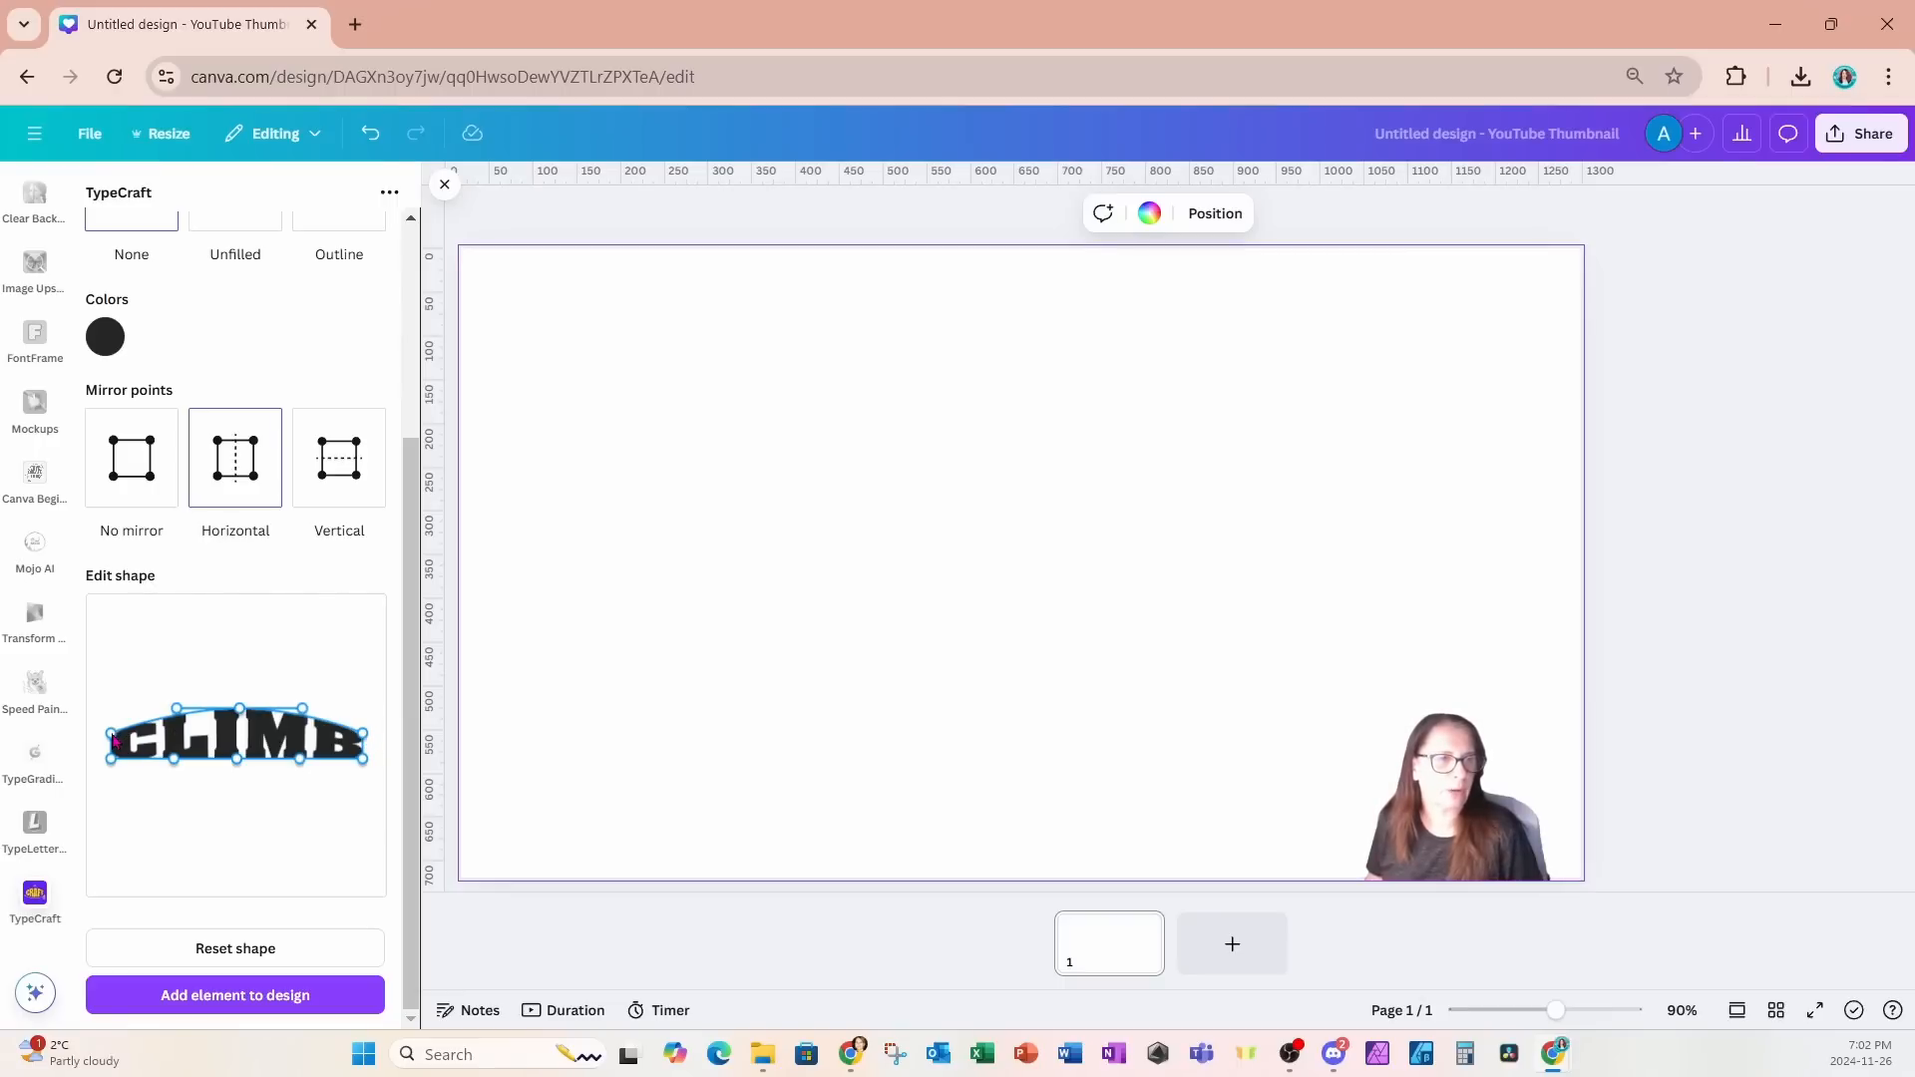
{"action": "left_click_drag", "start_coordinate": [113, 737], "coordinate": [167, 714]}
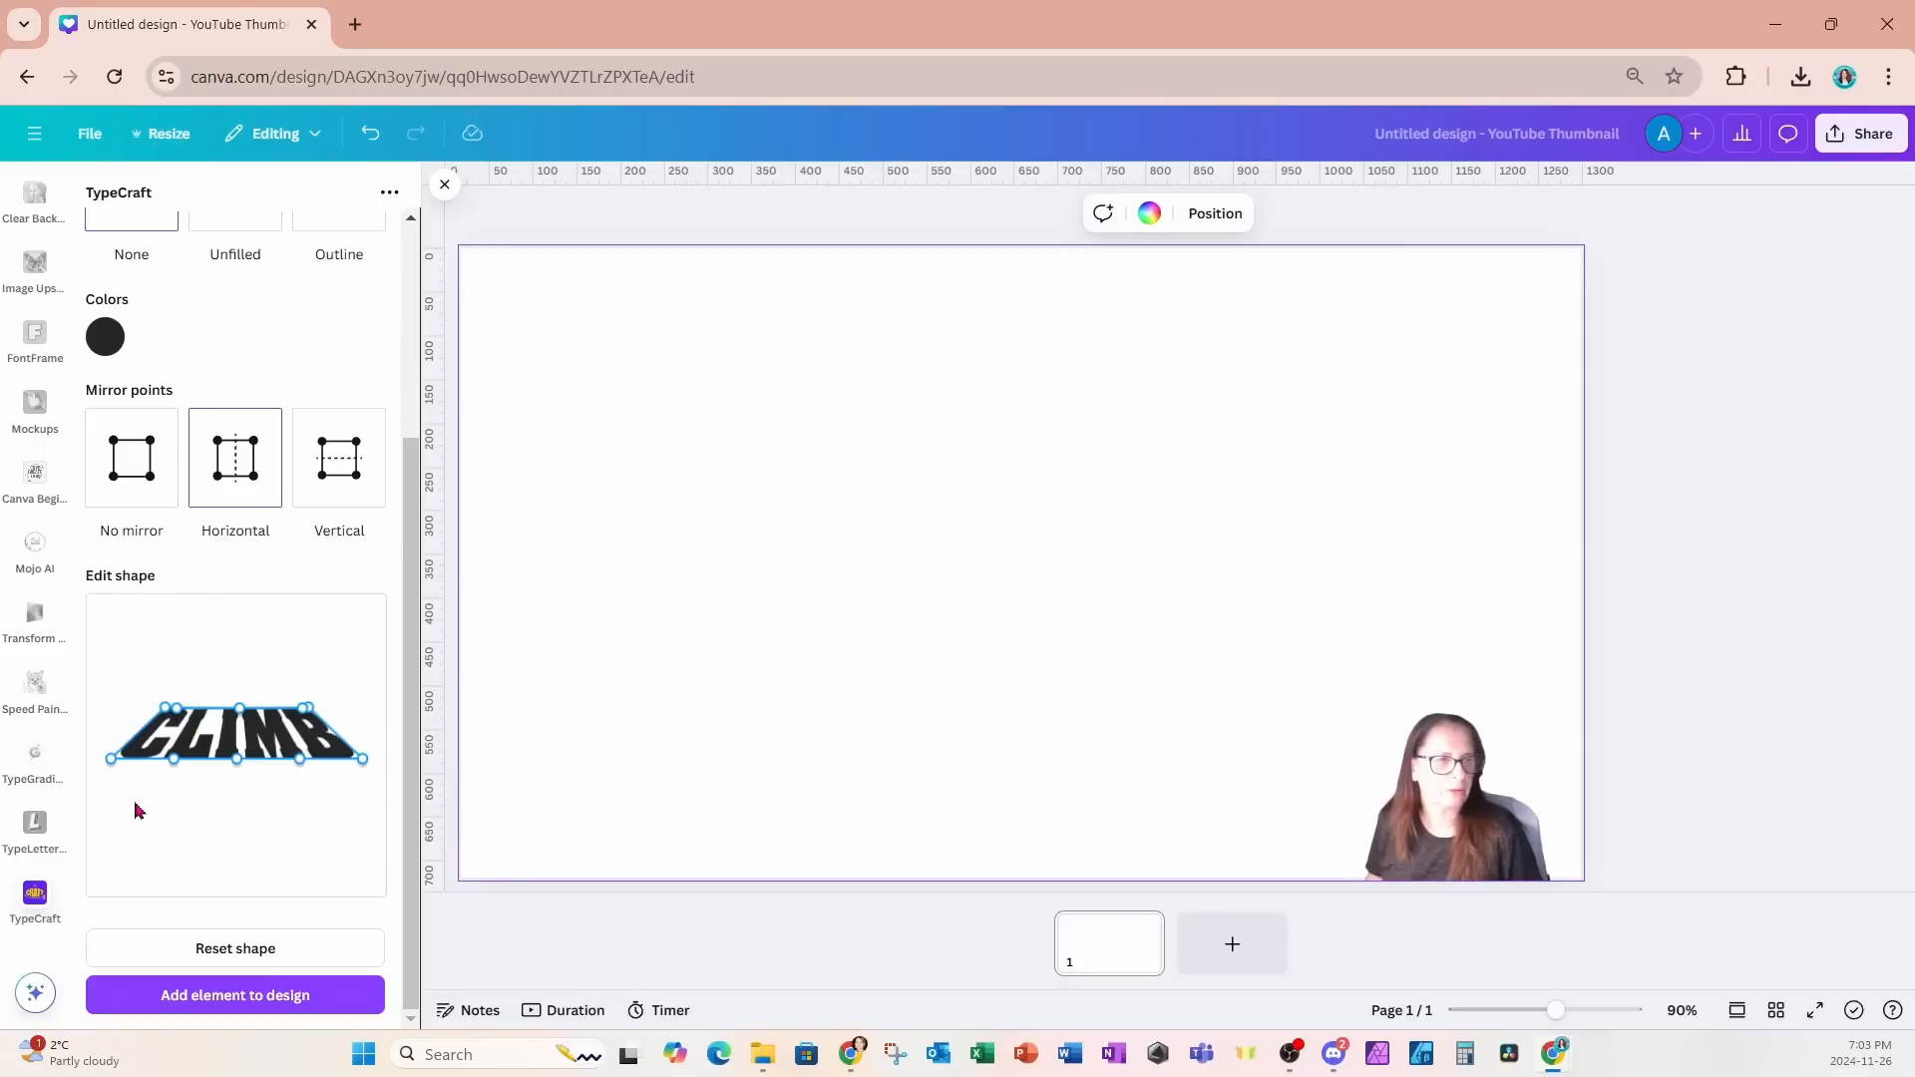
{"action": "left_click", "coordinate": [175, 998]}
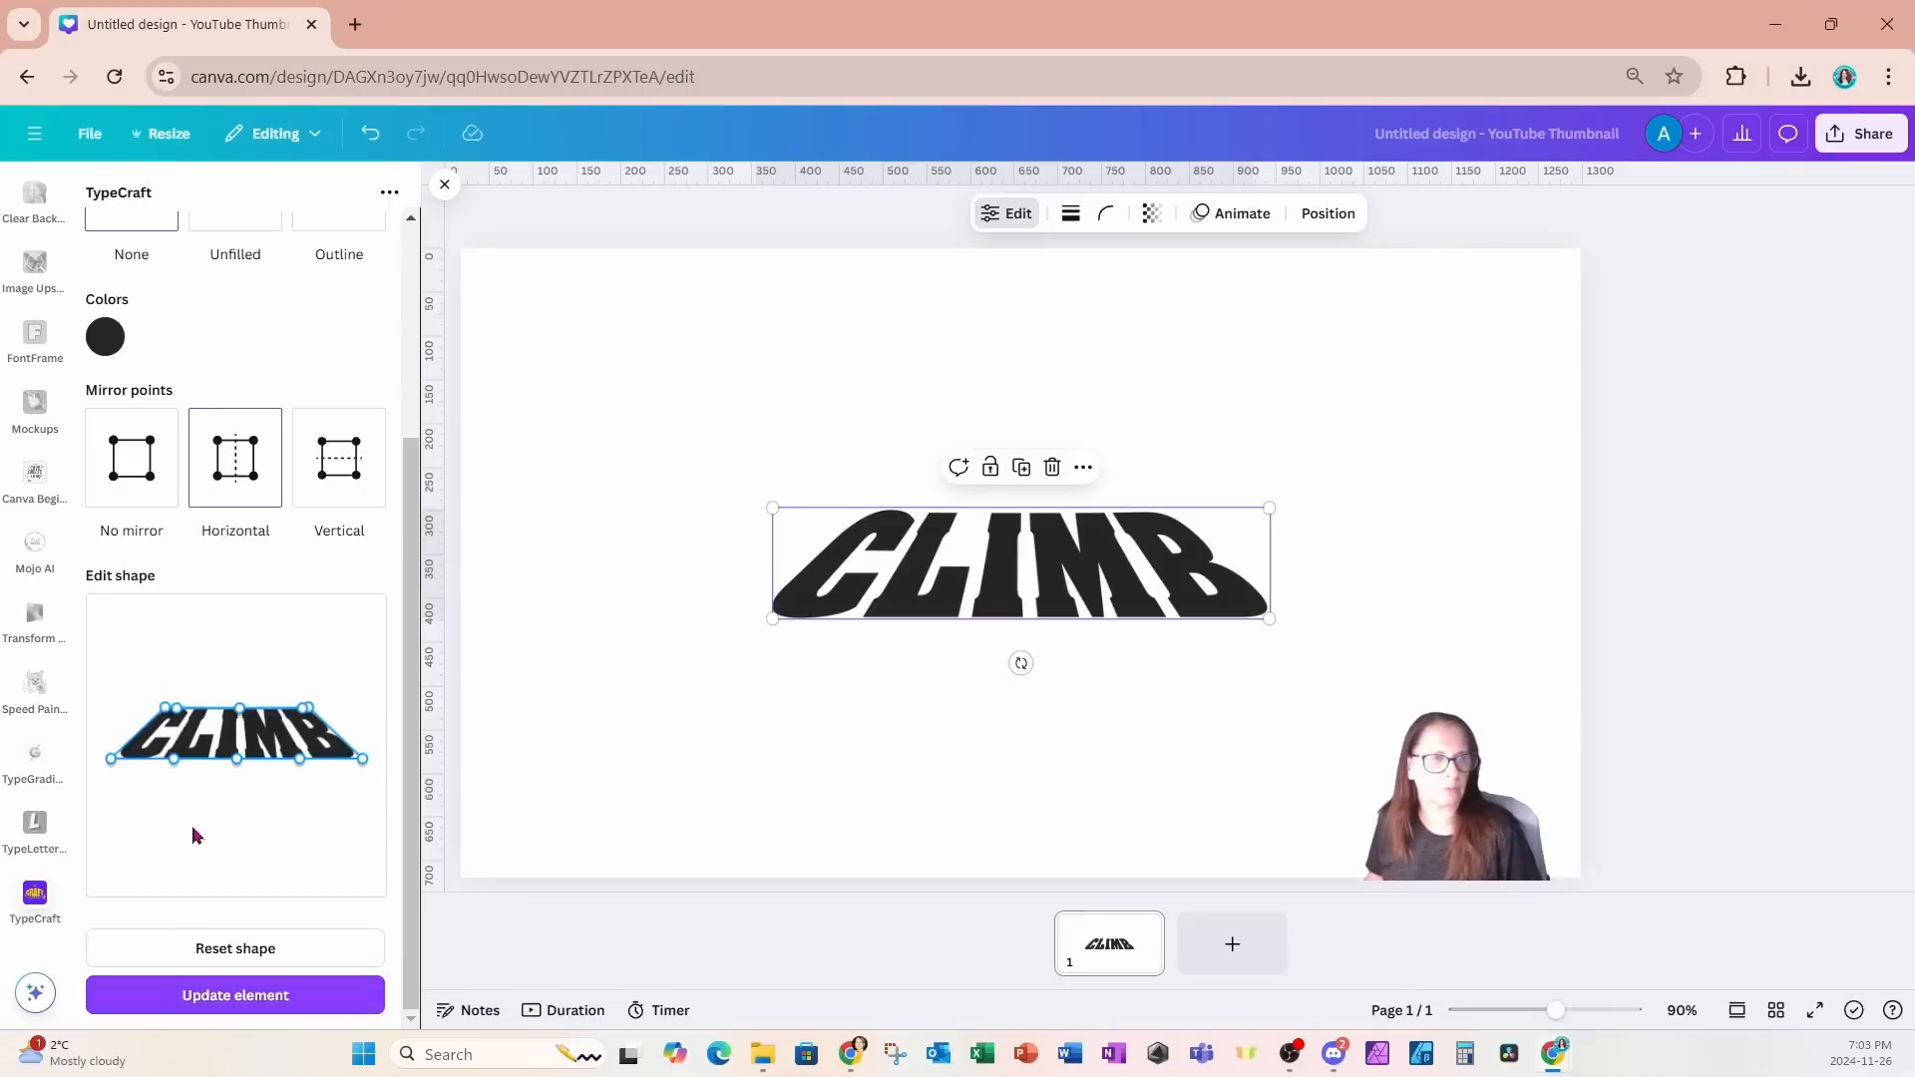
- Recolor the CLIMB element white (#FFFFFF), update it on the page and deselect it
{"action": "left_click", "coordinate": [104, 338]}
{"action": "left_click_drag", "start_coordinate": [117, 451], "coordinate": [98, 372]}
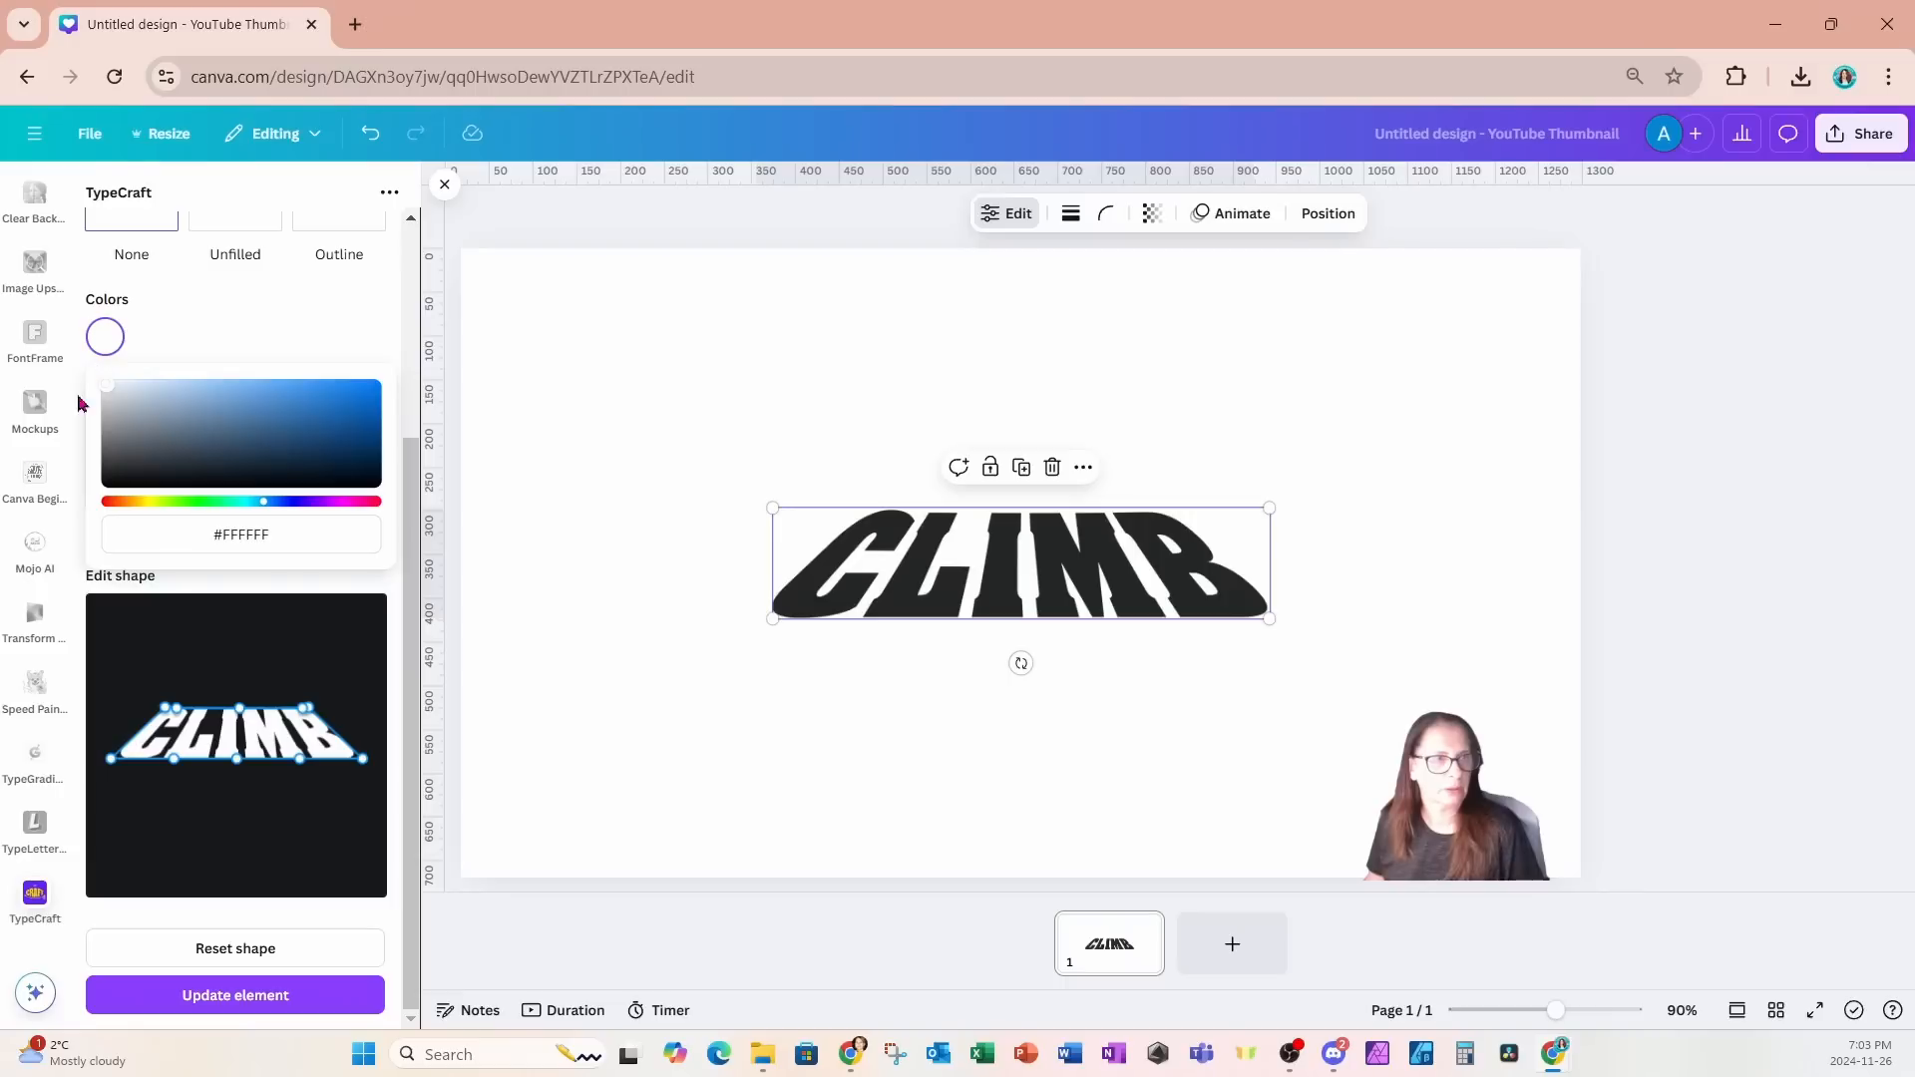
{"action": "left_click", "coordinate": [174, 997]}
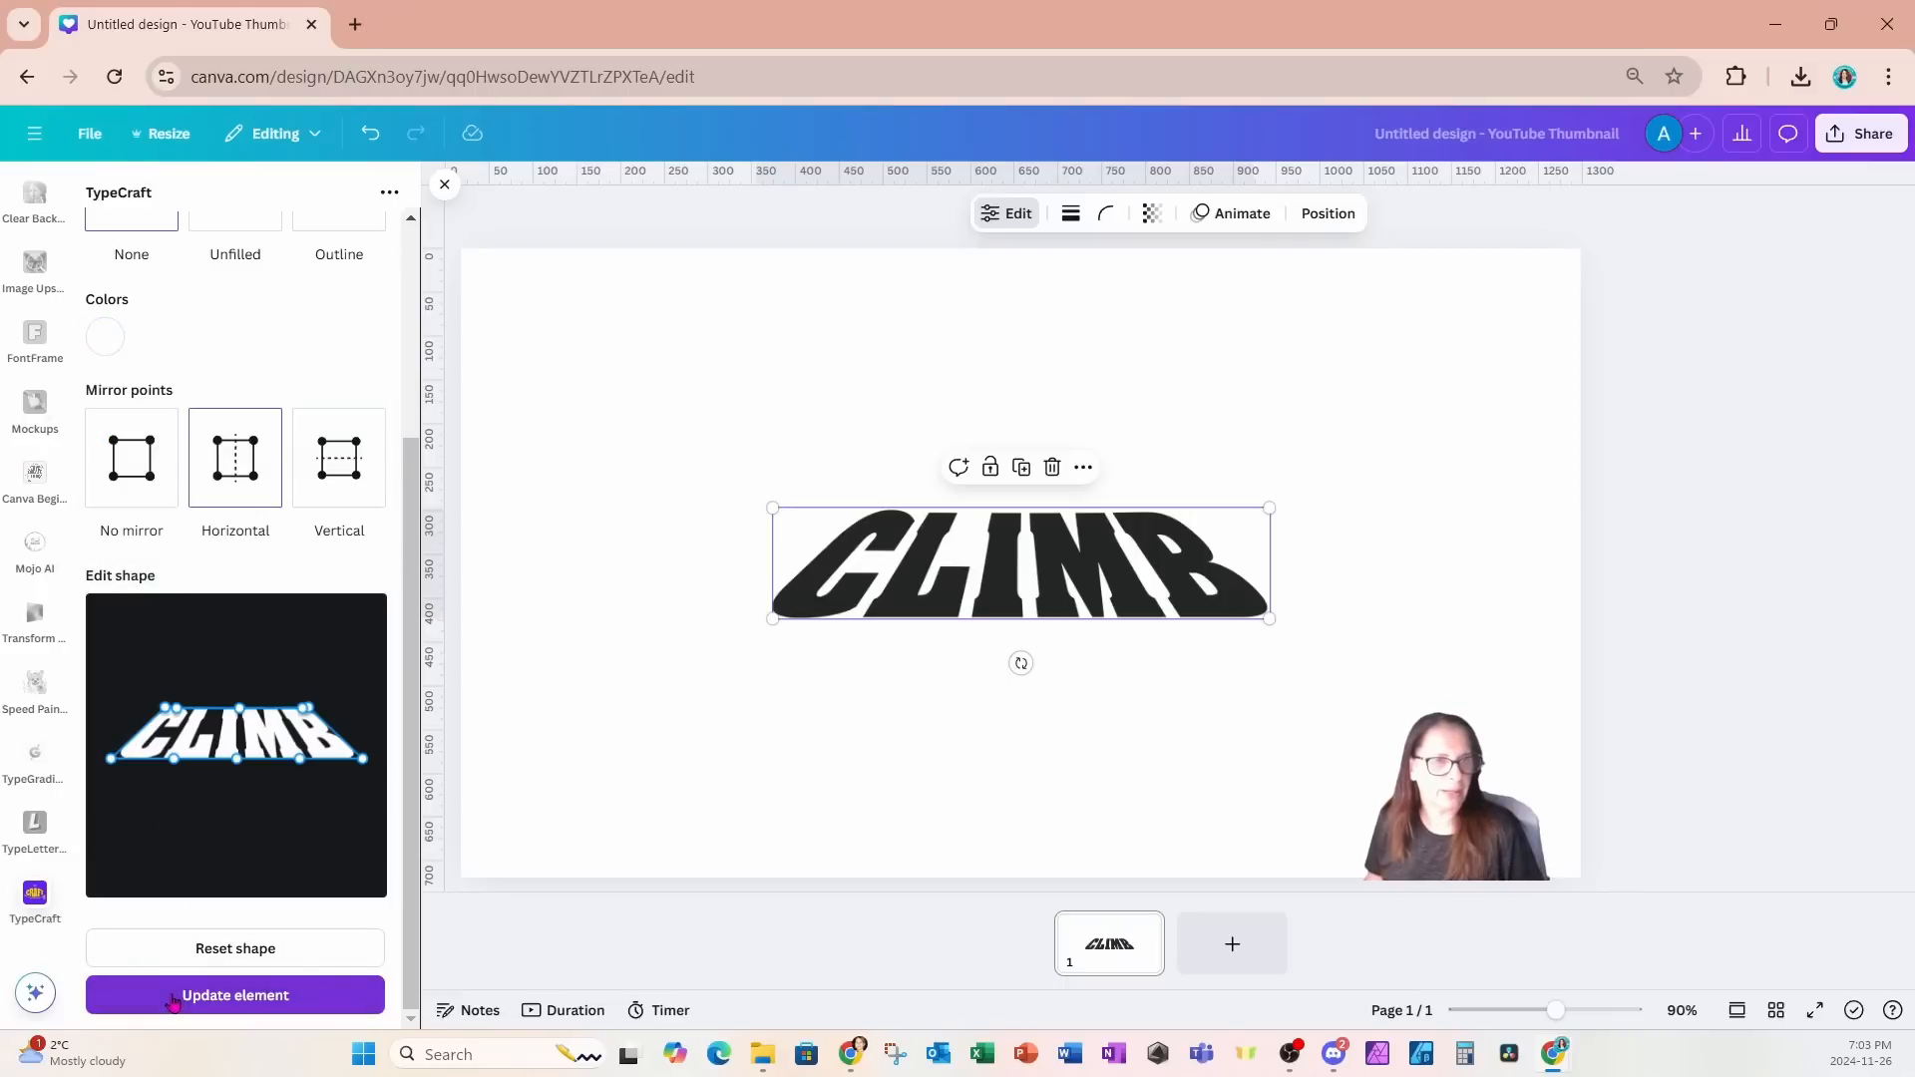
{"action": "left_click", "coordinate": [555, 488]}
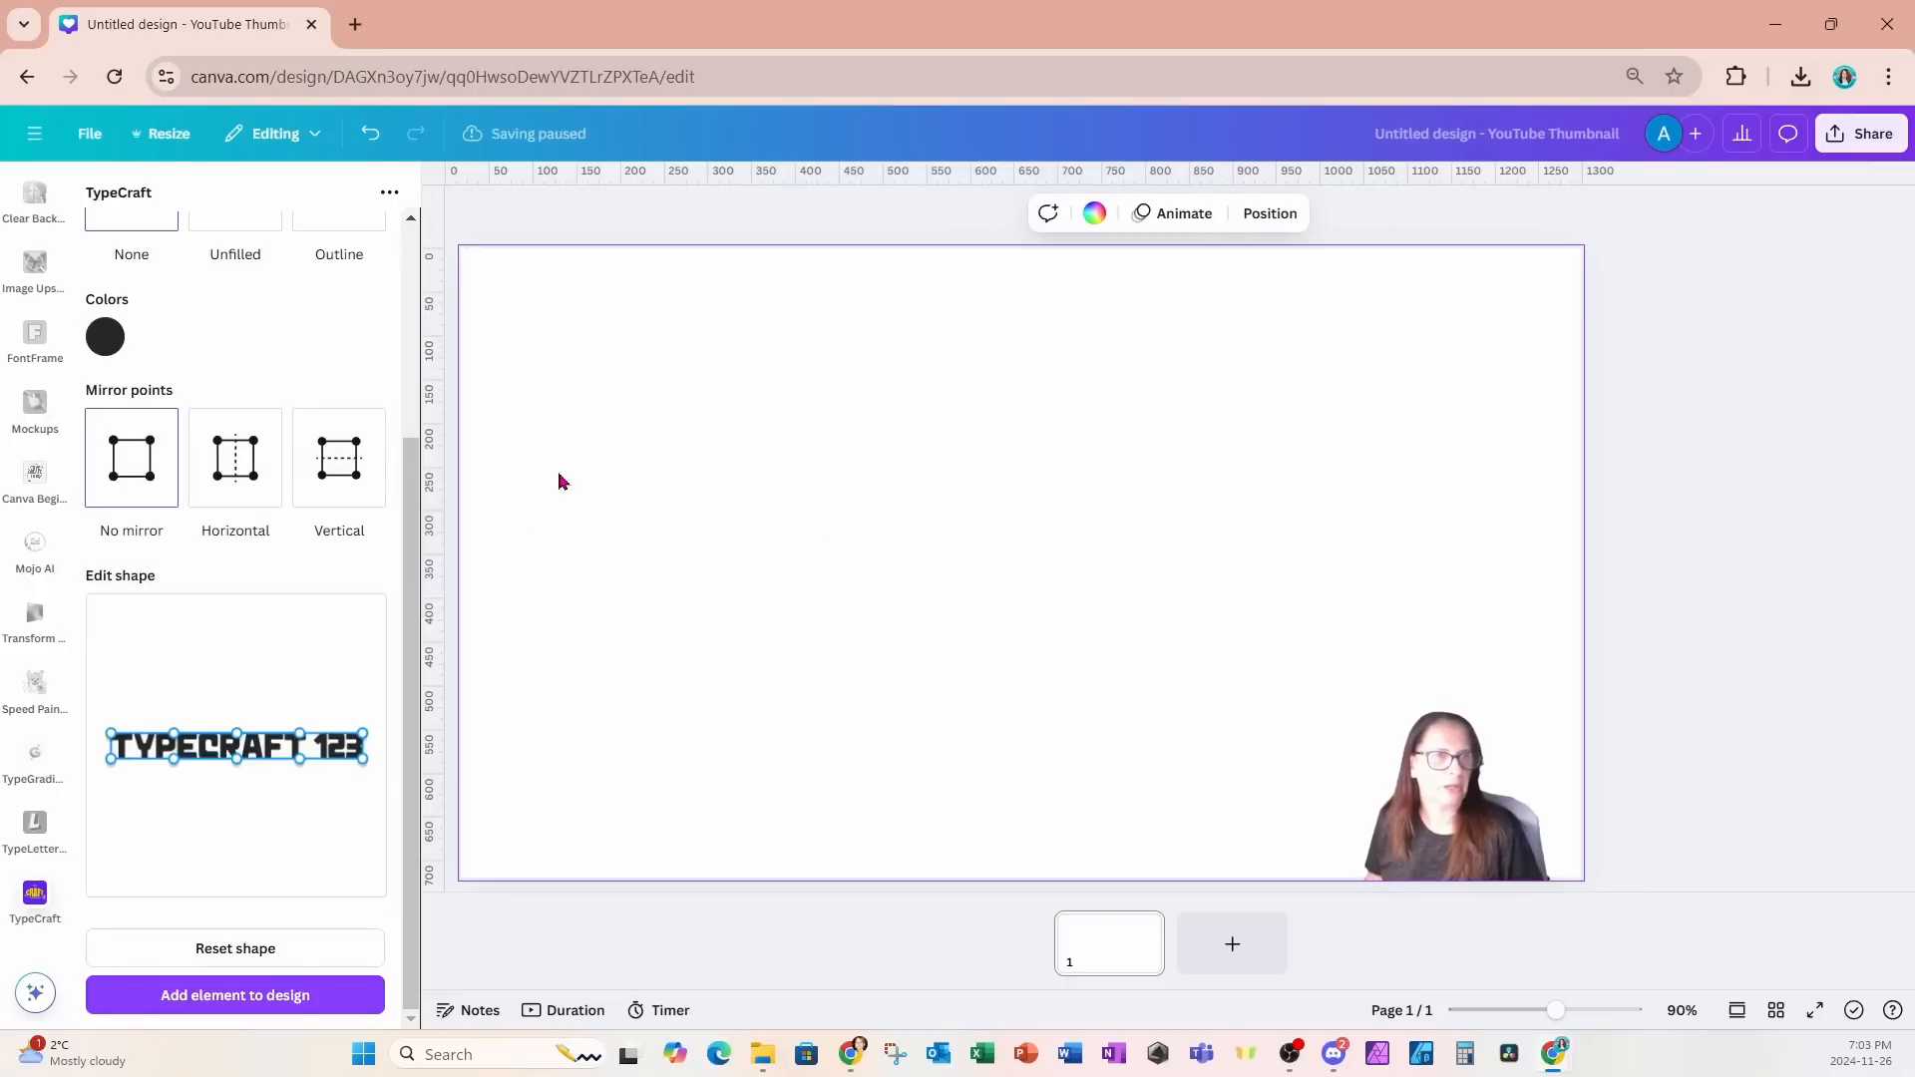
- Add a square shape to the page and fill it with black
{"action": "scroll", "coordinate": [35, 419], "scroll_direction": "up", "scroll_amount": 10}
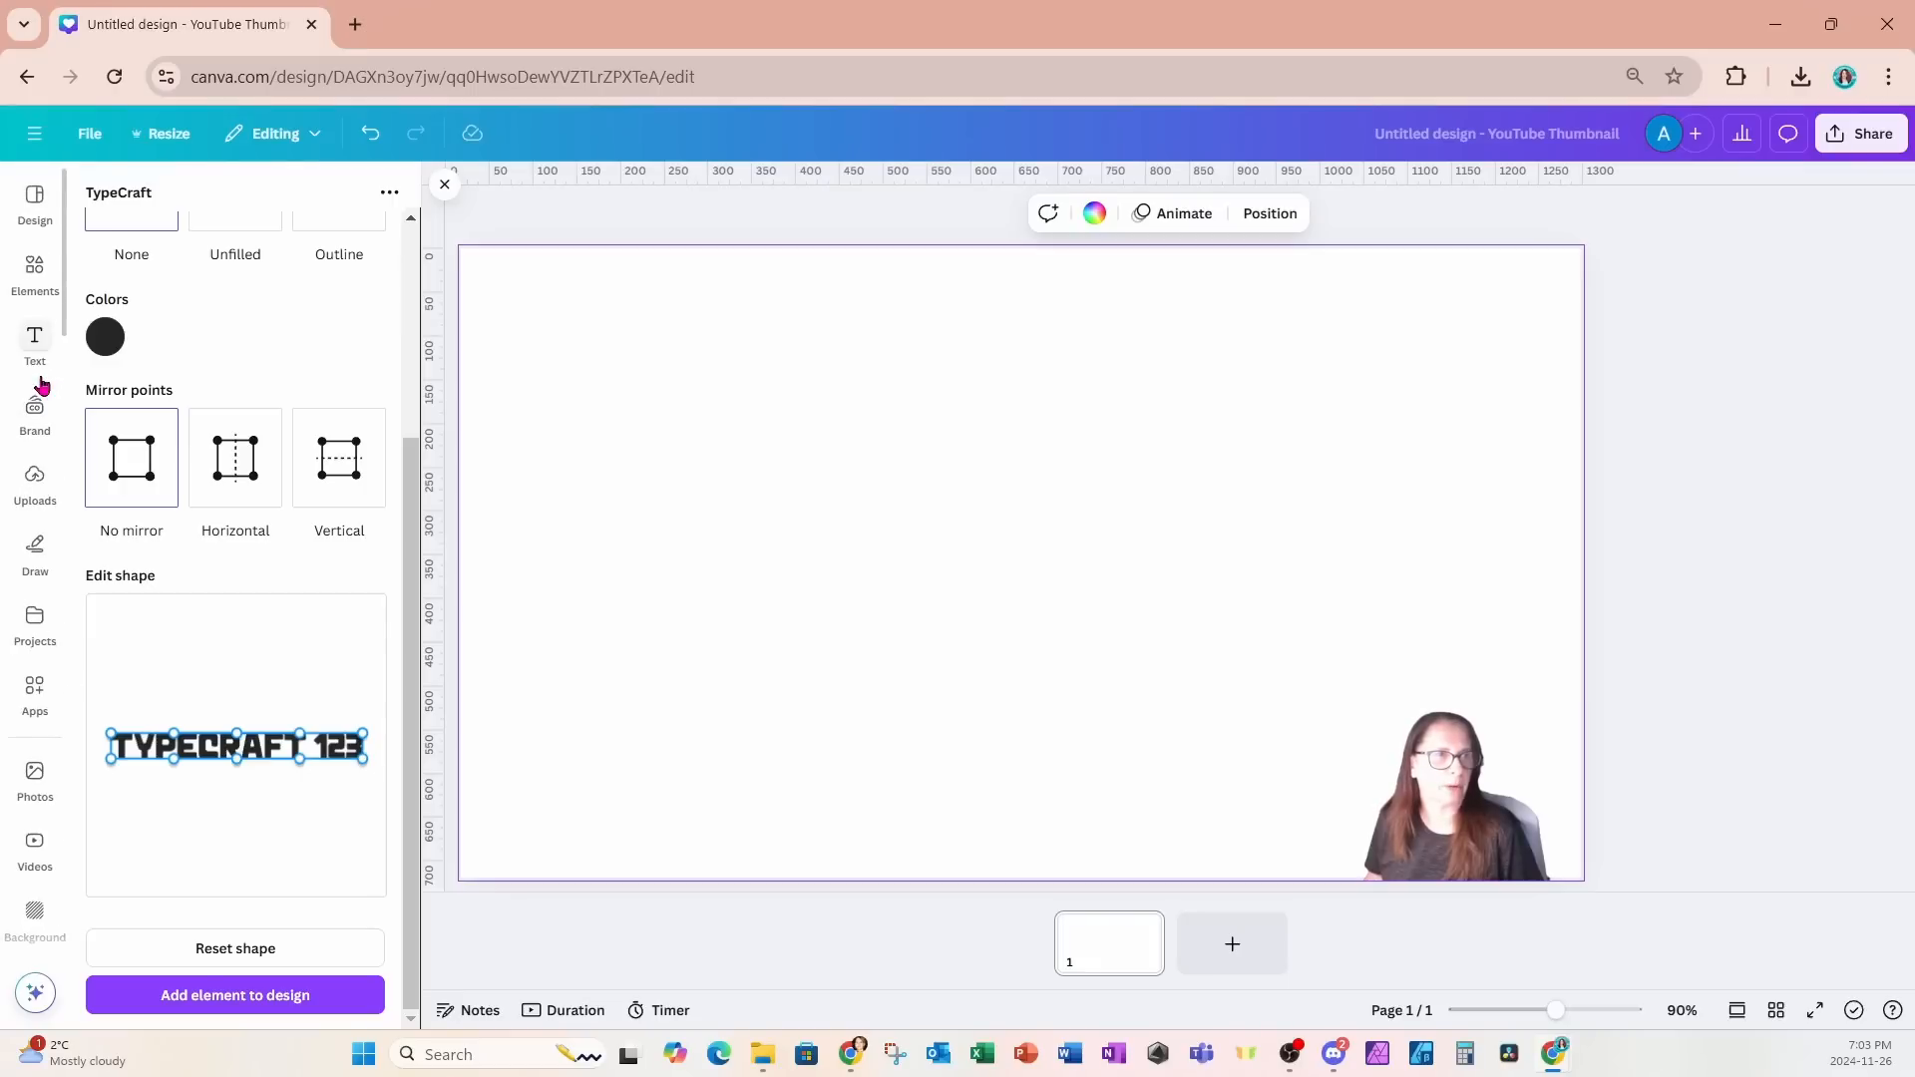
{"action": "left_click", "coordinate": [33, 280]}
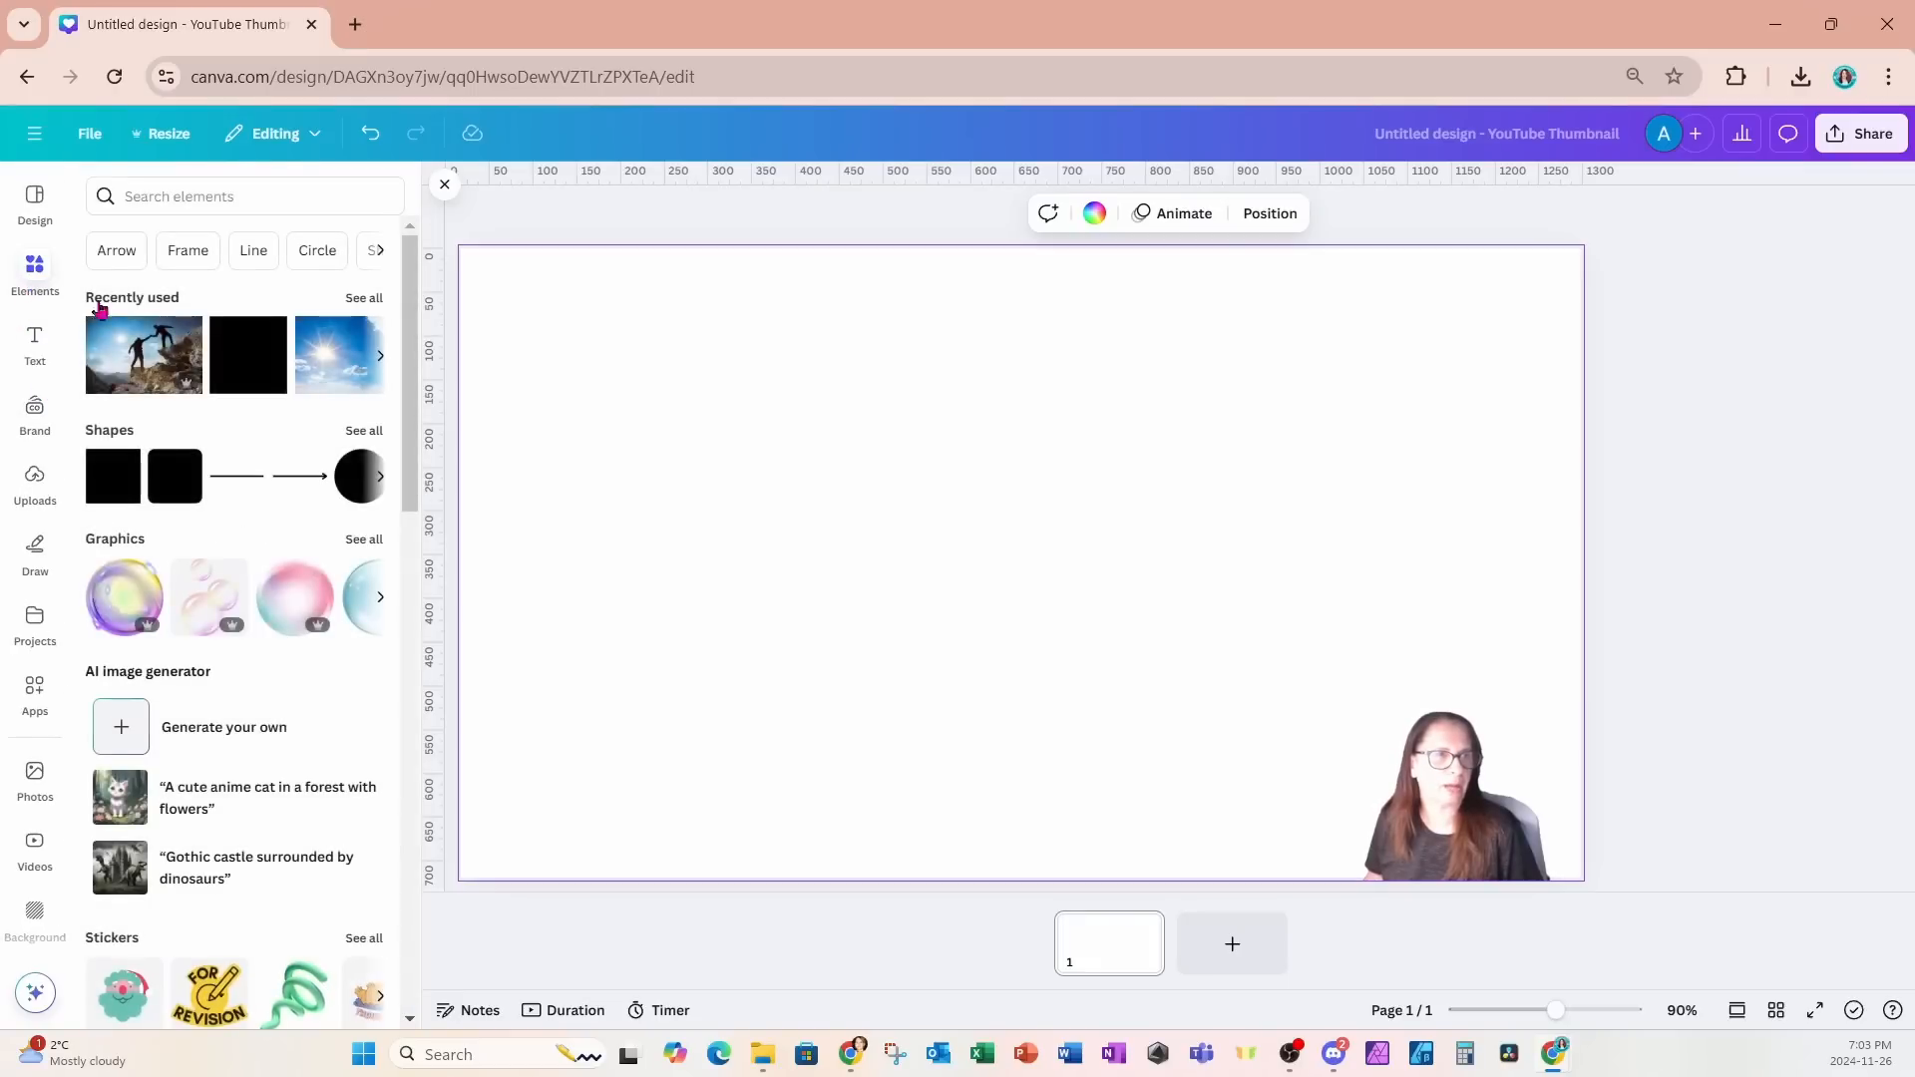
{"action": "left_click", "coordinate": [103, 489]}
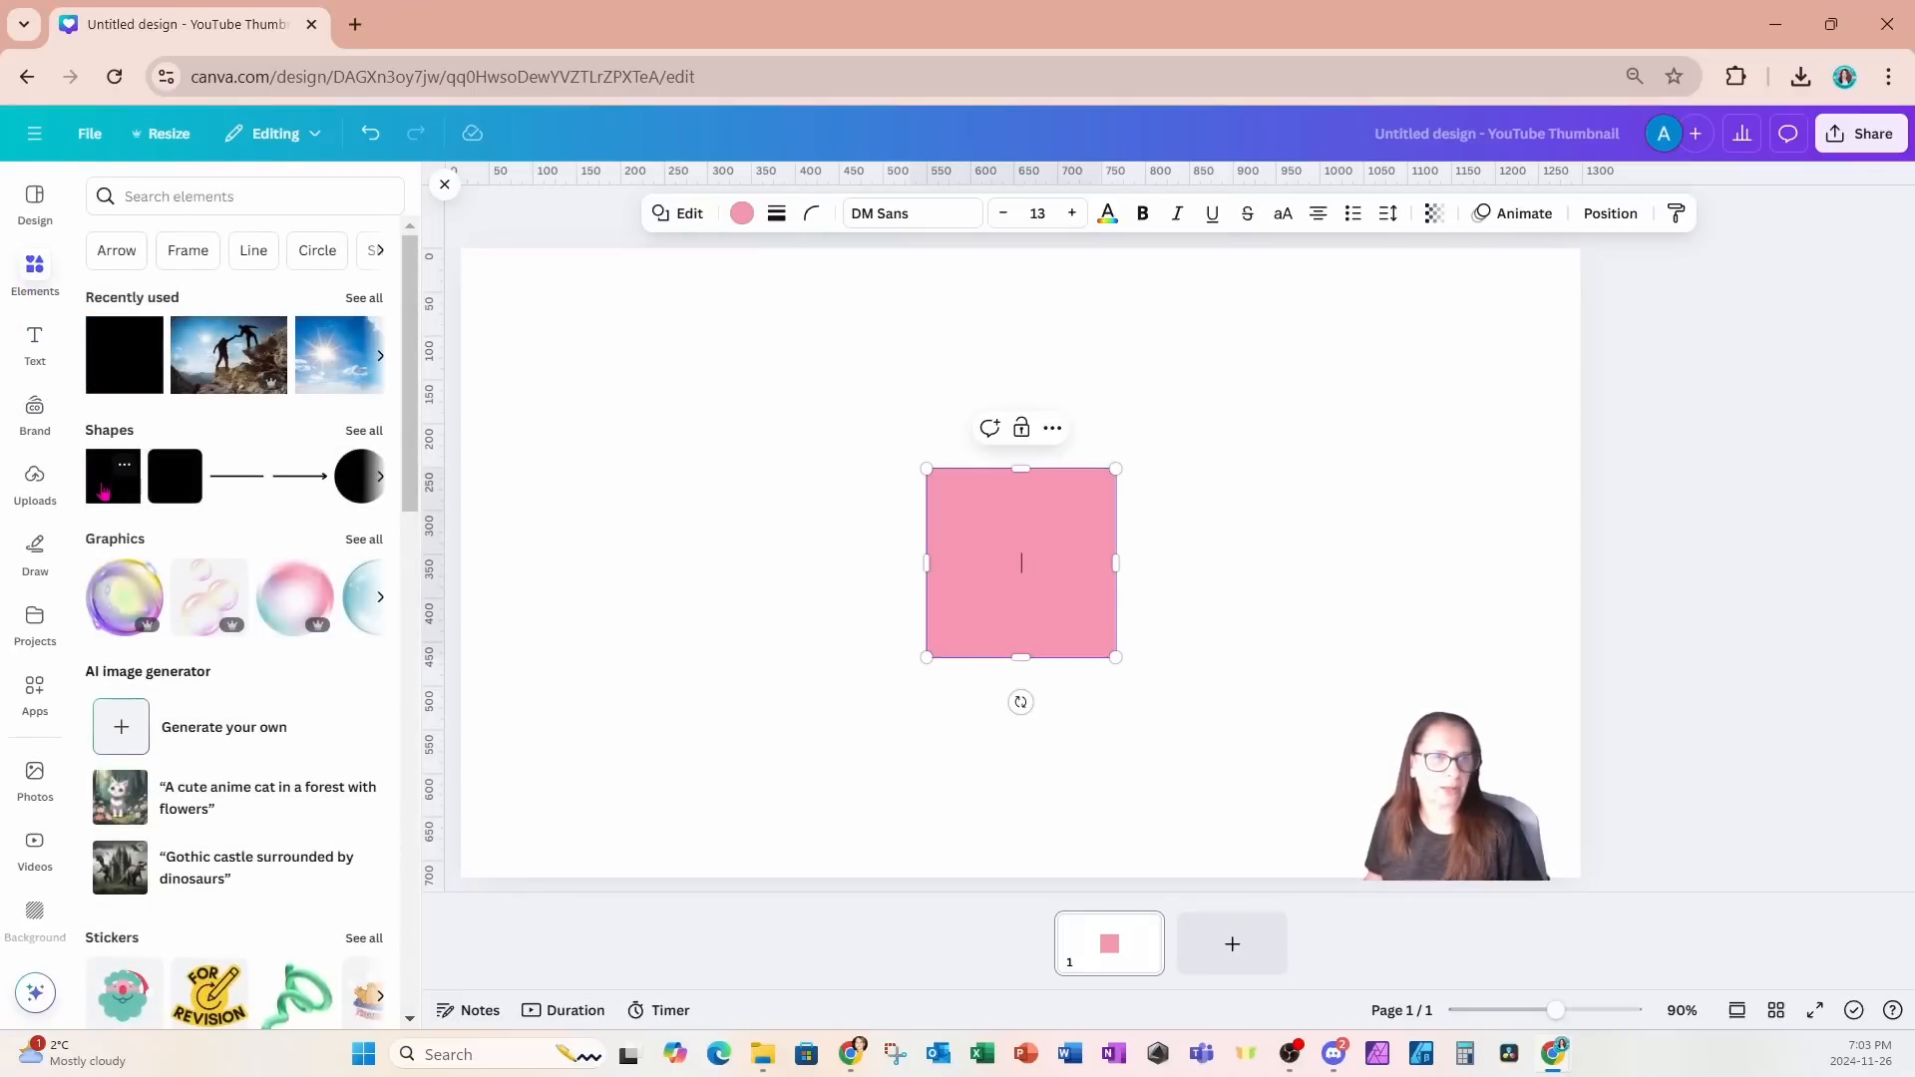
{"action": "left_click", "coordinate": [739, 214]}
{"action": "left_click", "coordinate": [160, 476]}
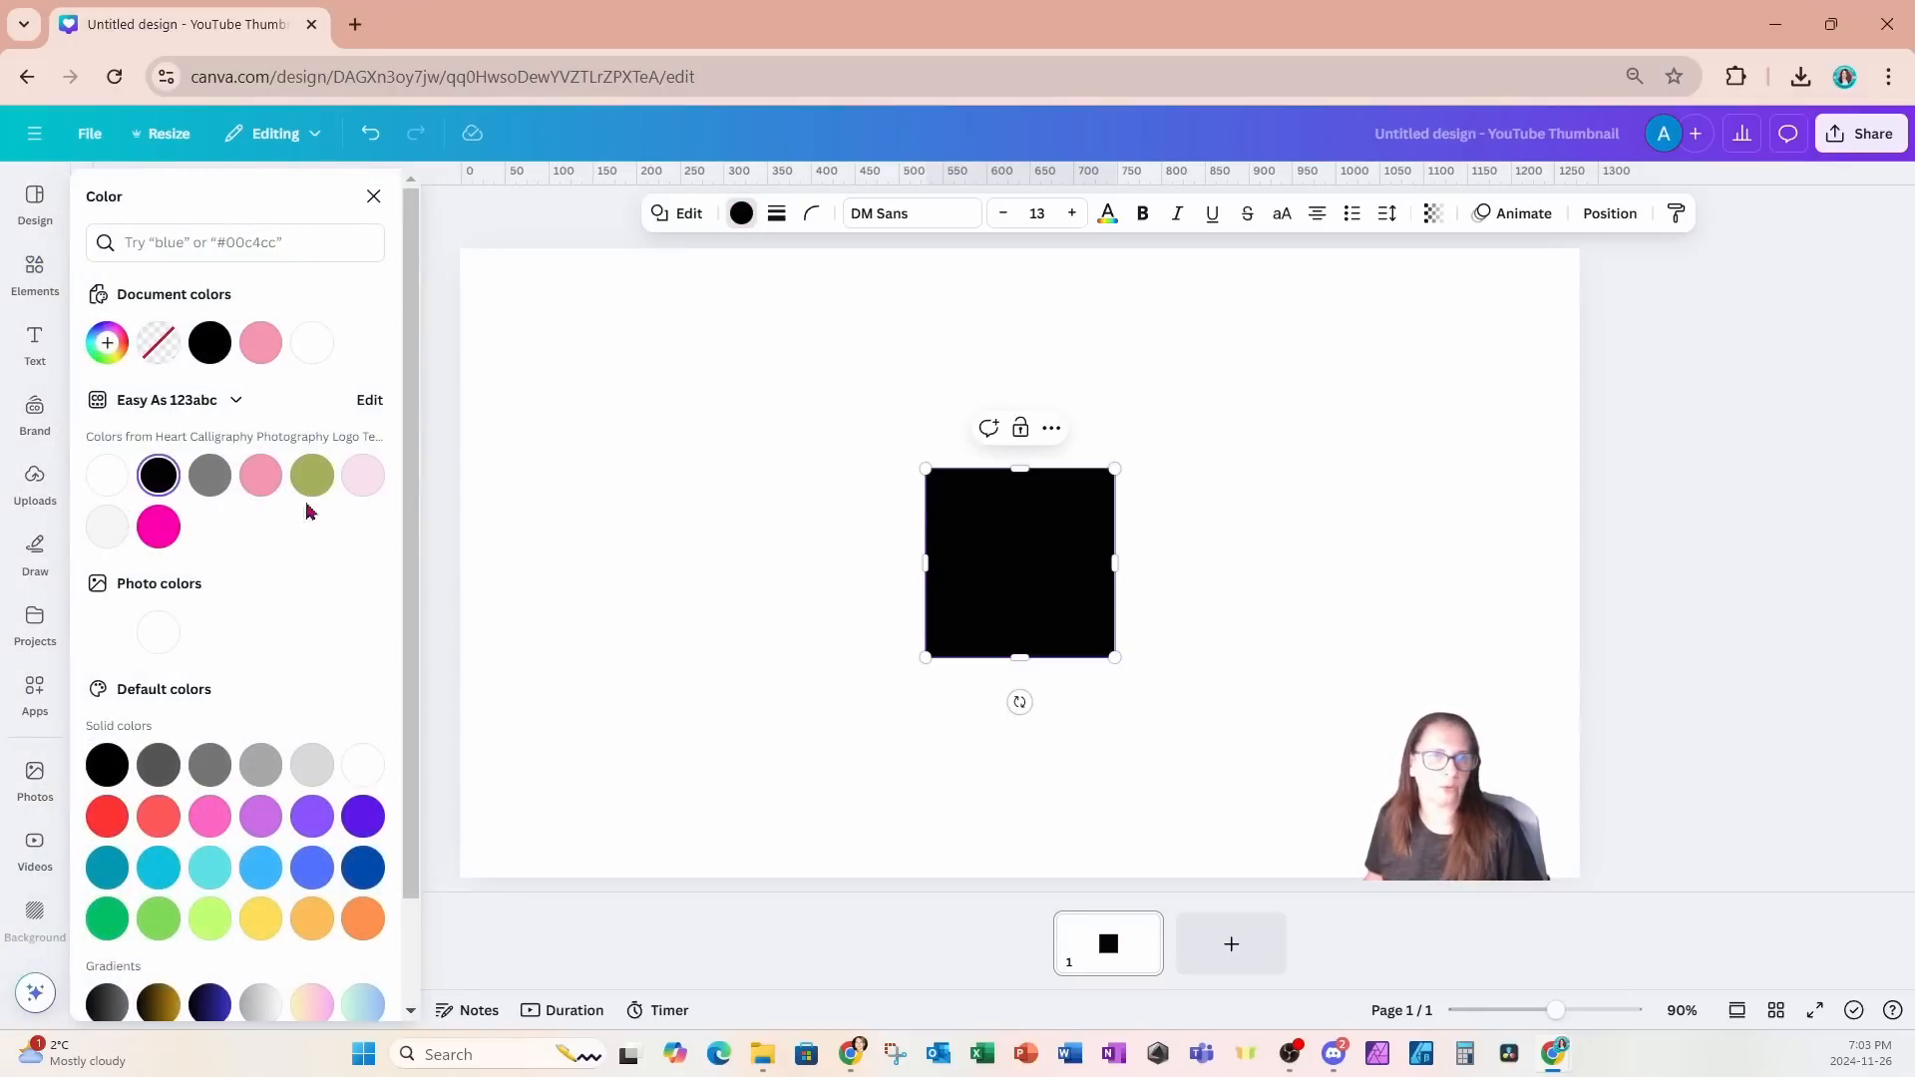
- Widen the black square to a rectangle about 735 px wide and send it behind the white CLIMB text
{"action": "left_click_drag", "start_coordinate": [925, 564], "coordinate": [670, 569]}
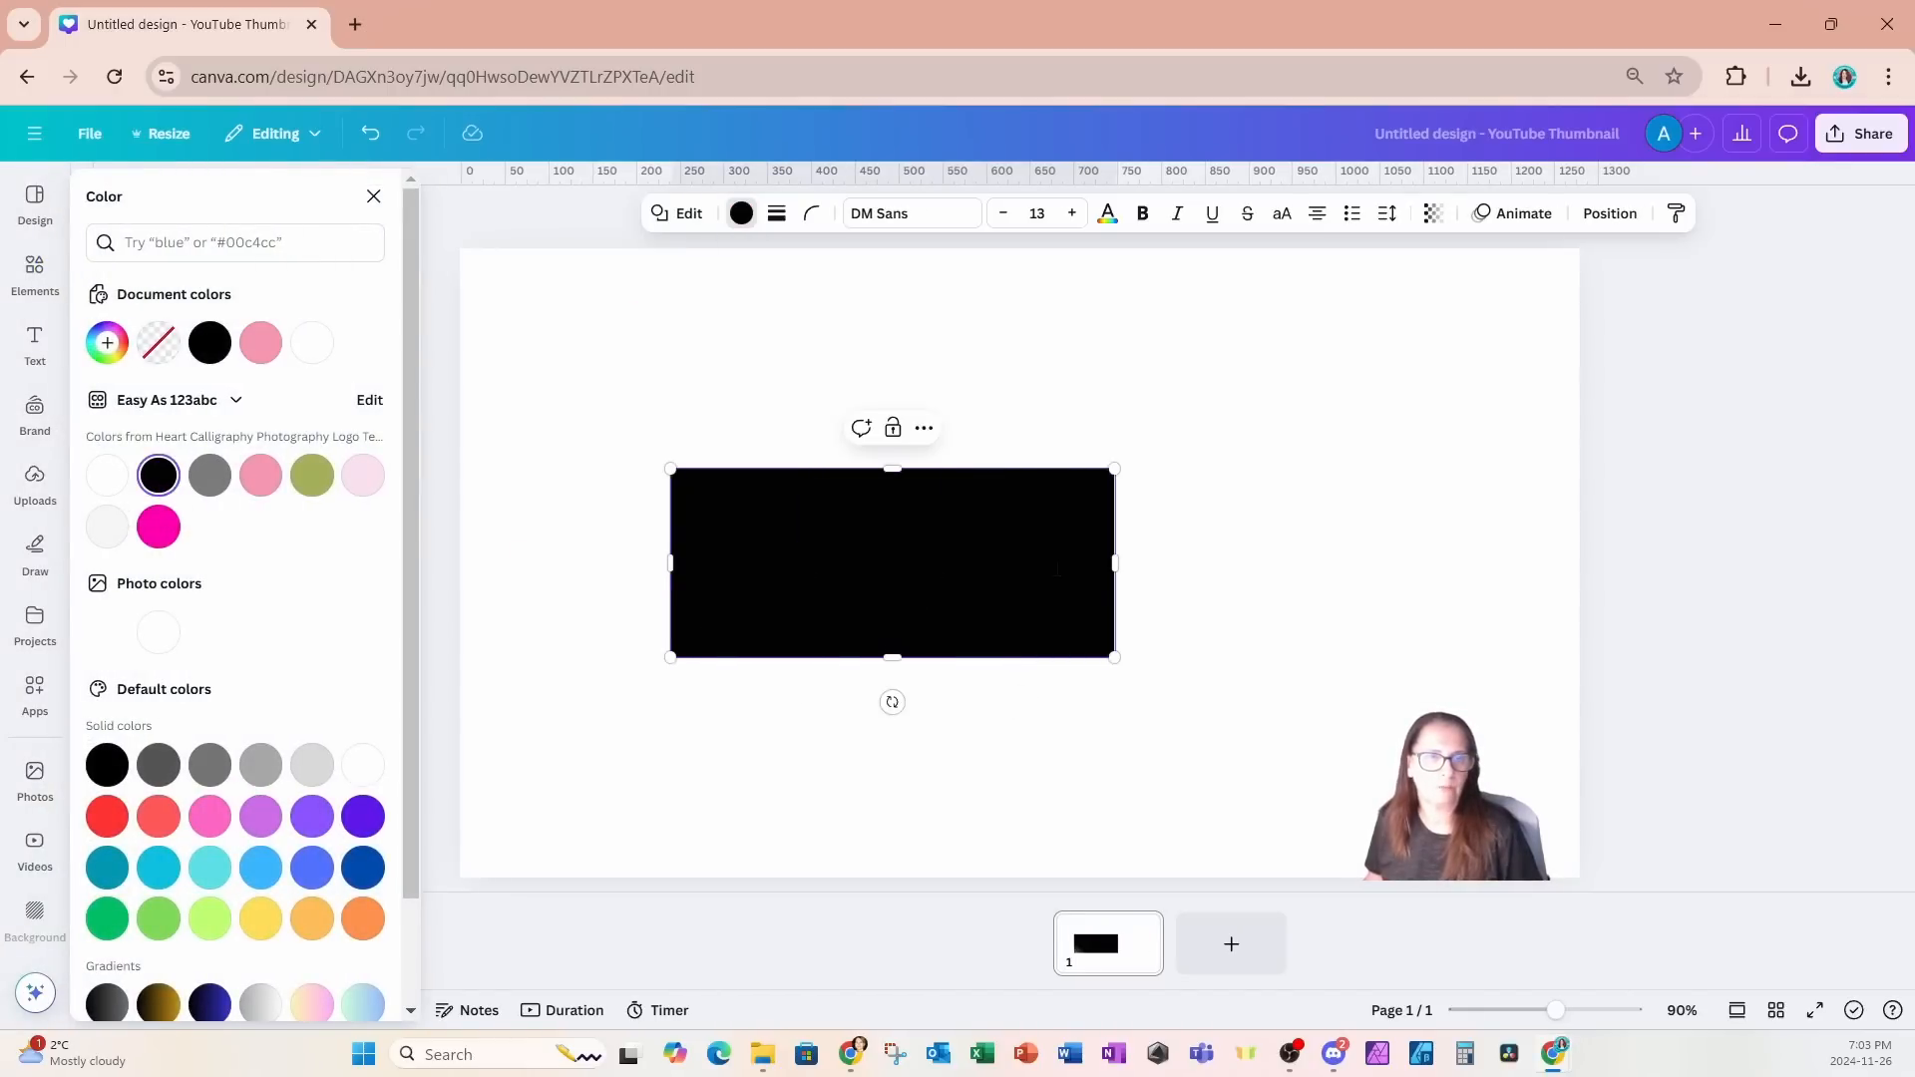
{"action": "left_click_drag", "start_coordinate": [1114, 569], "coordinate": [1315, 579]}
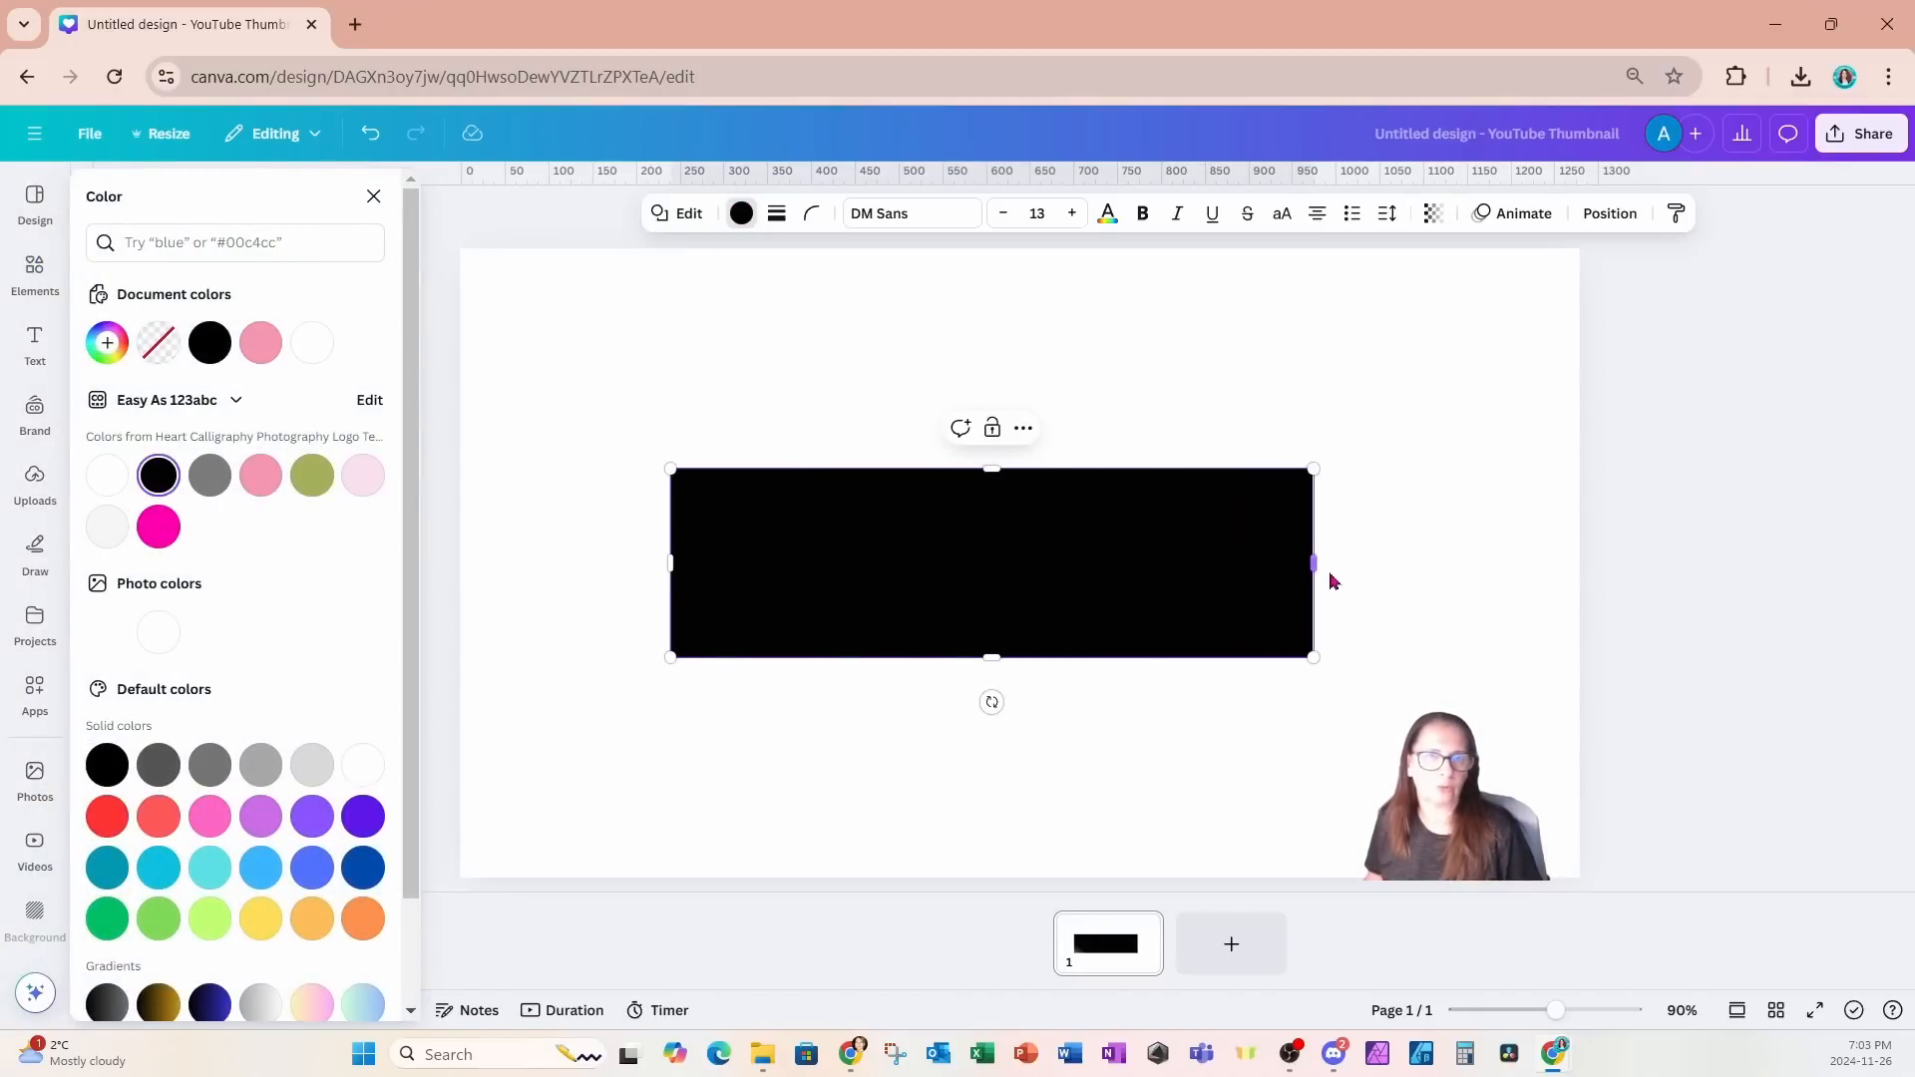
{"action": "left_click", "coordinate": [1602, 215]}
{"action": "left_click", "coordinate": [348, 354]}
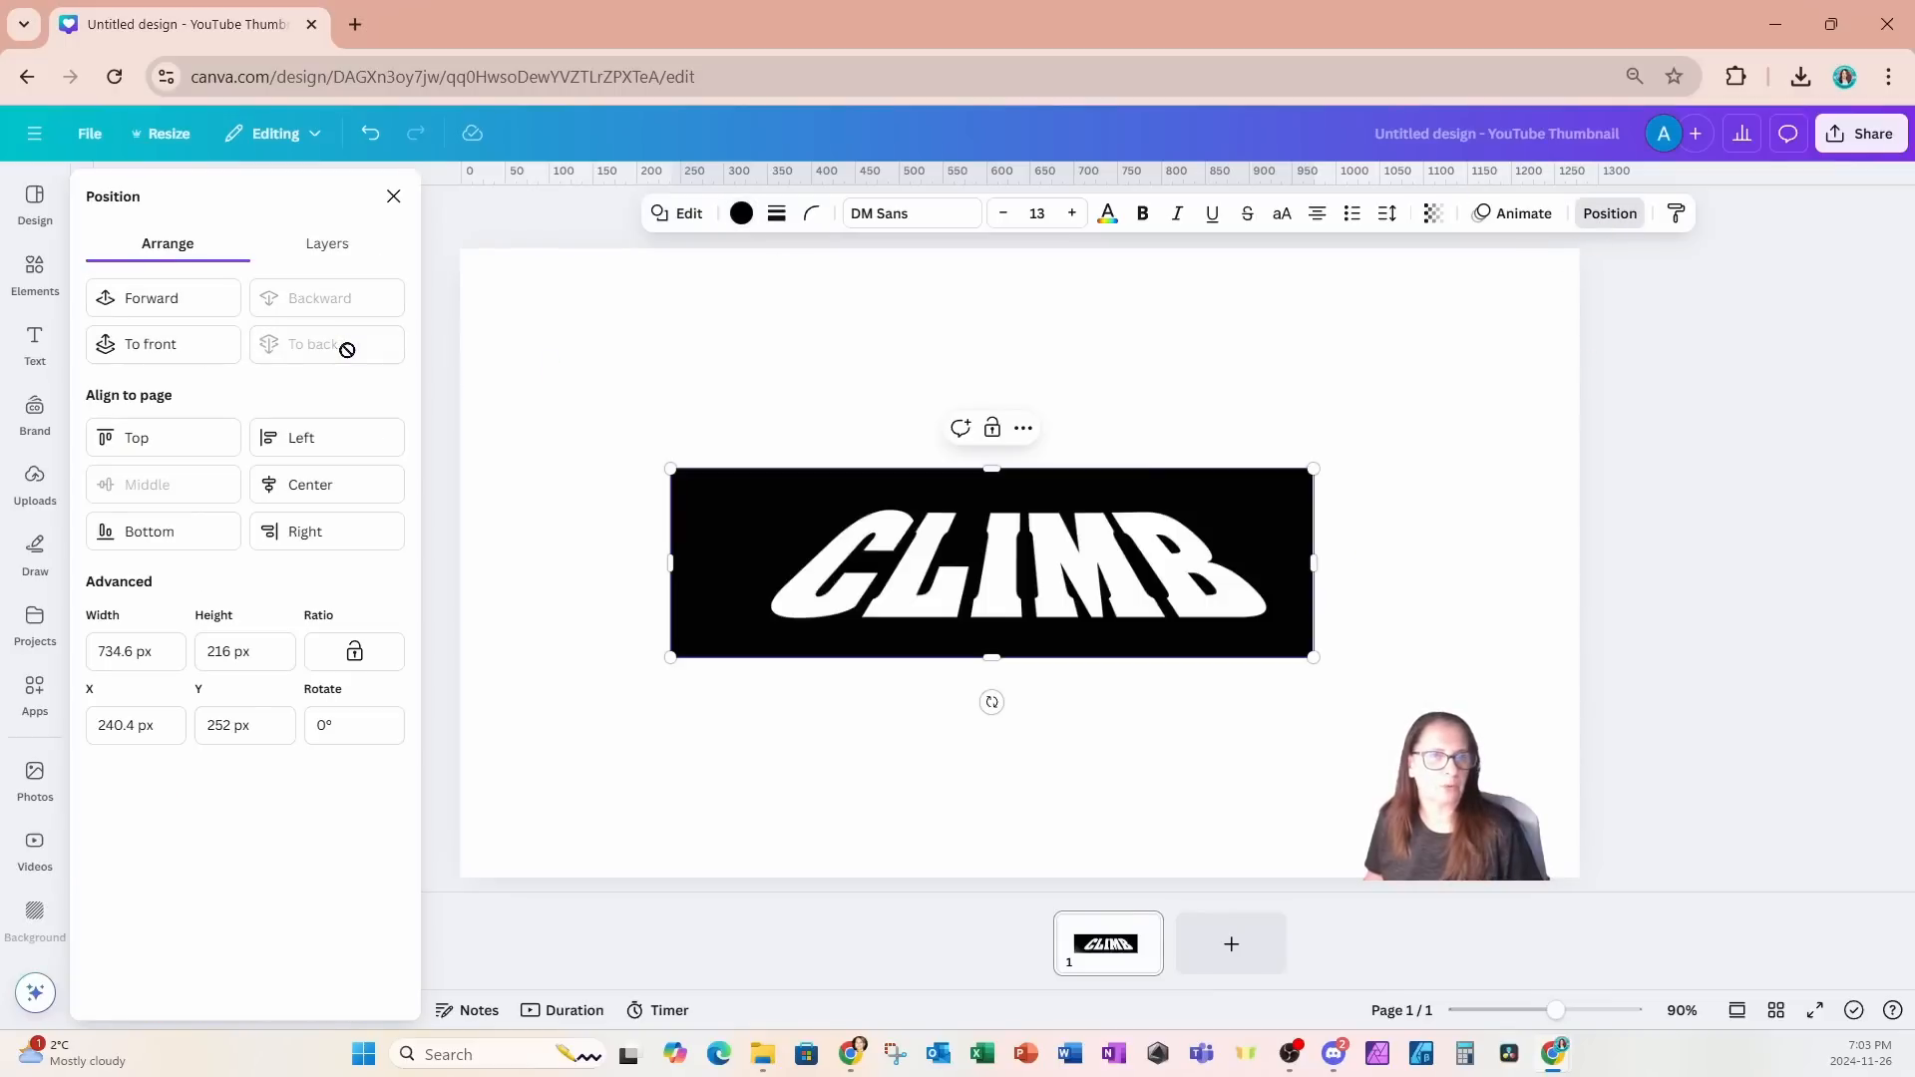
- Tighten the black rectangle around the CLIMB text to about 668 px wide and 187 px high
{"action": "left_click_drag", "start_coordinate": [676, 564], "coordinate": [730, 563]}
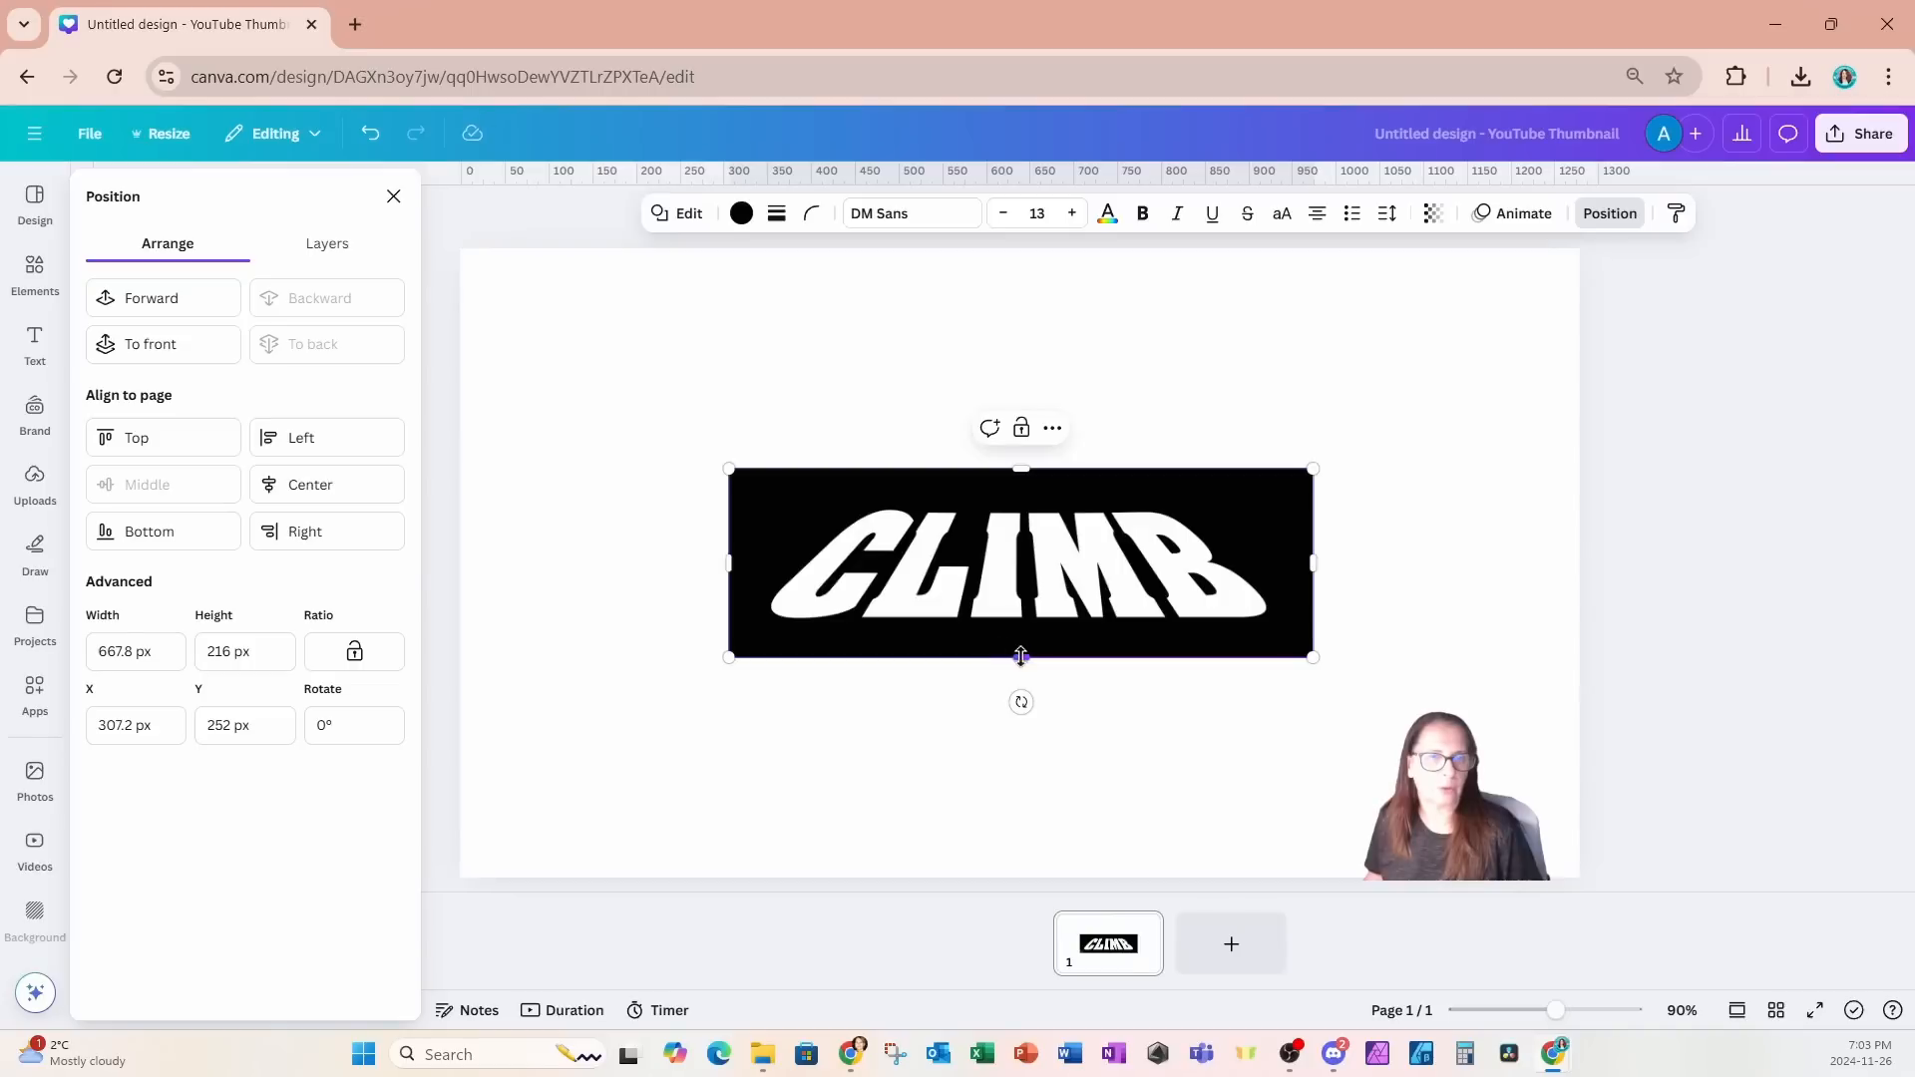
{"action": "left_click_drag", "start_coordinate": [1021, 655], "coordinate": [1021, 650]}
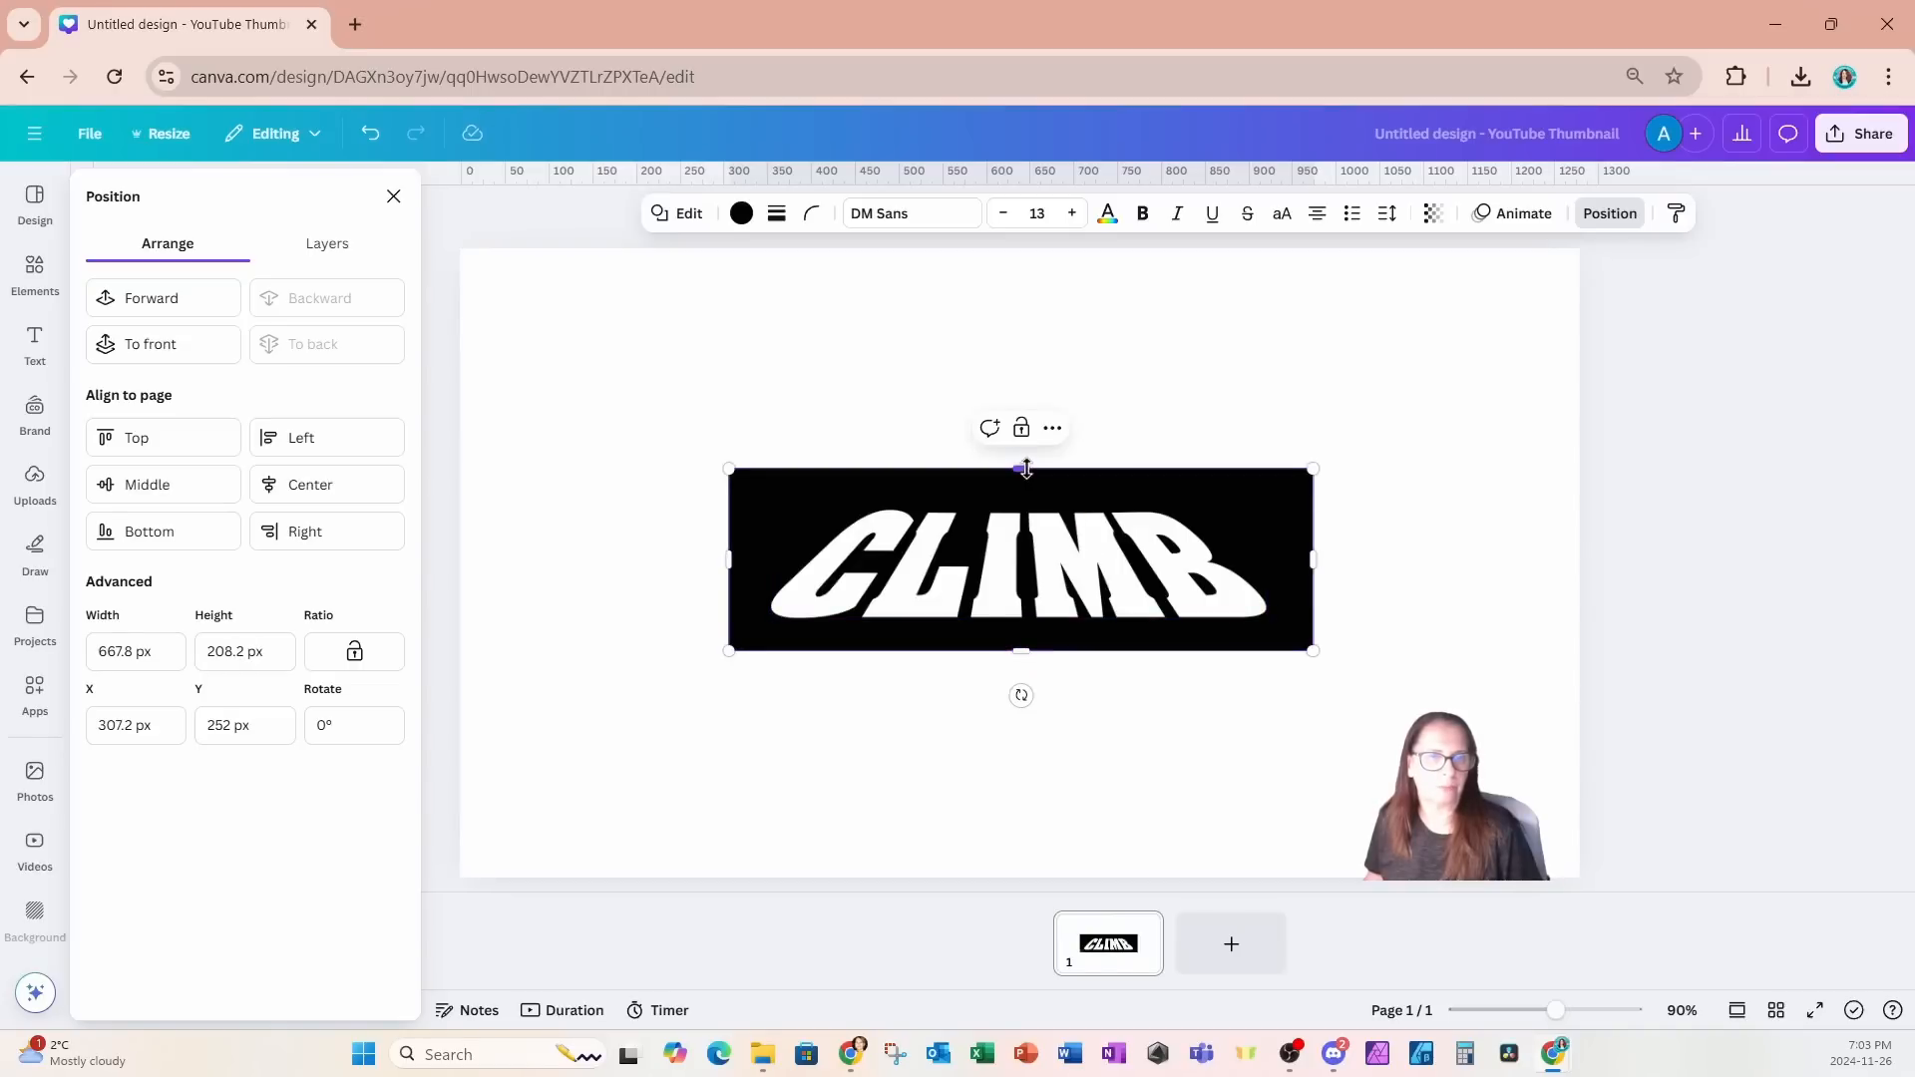
{"action": "left_click_drag", "start_coordinate": [1026, 467], "coordinate": [1027, 487]}
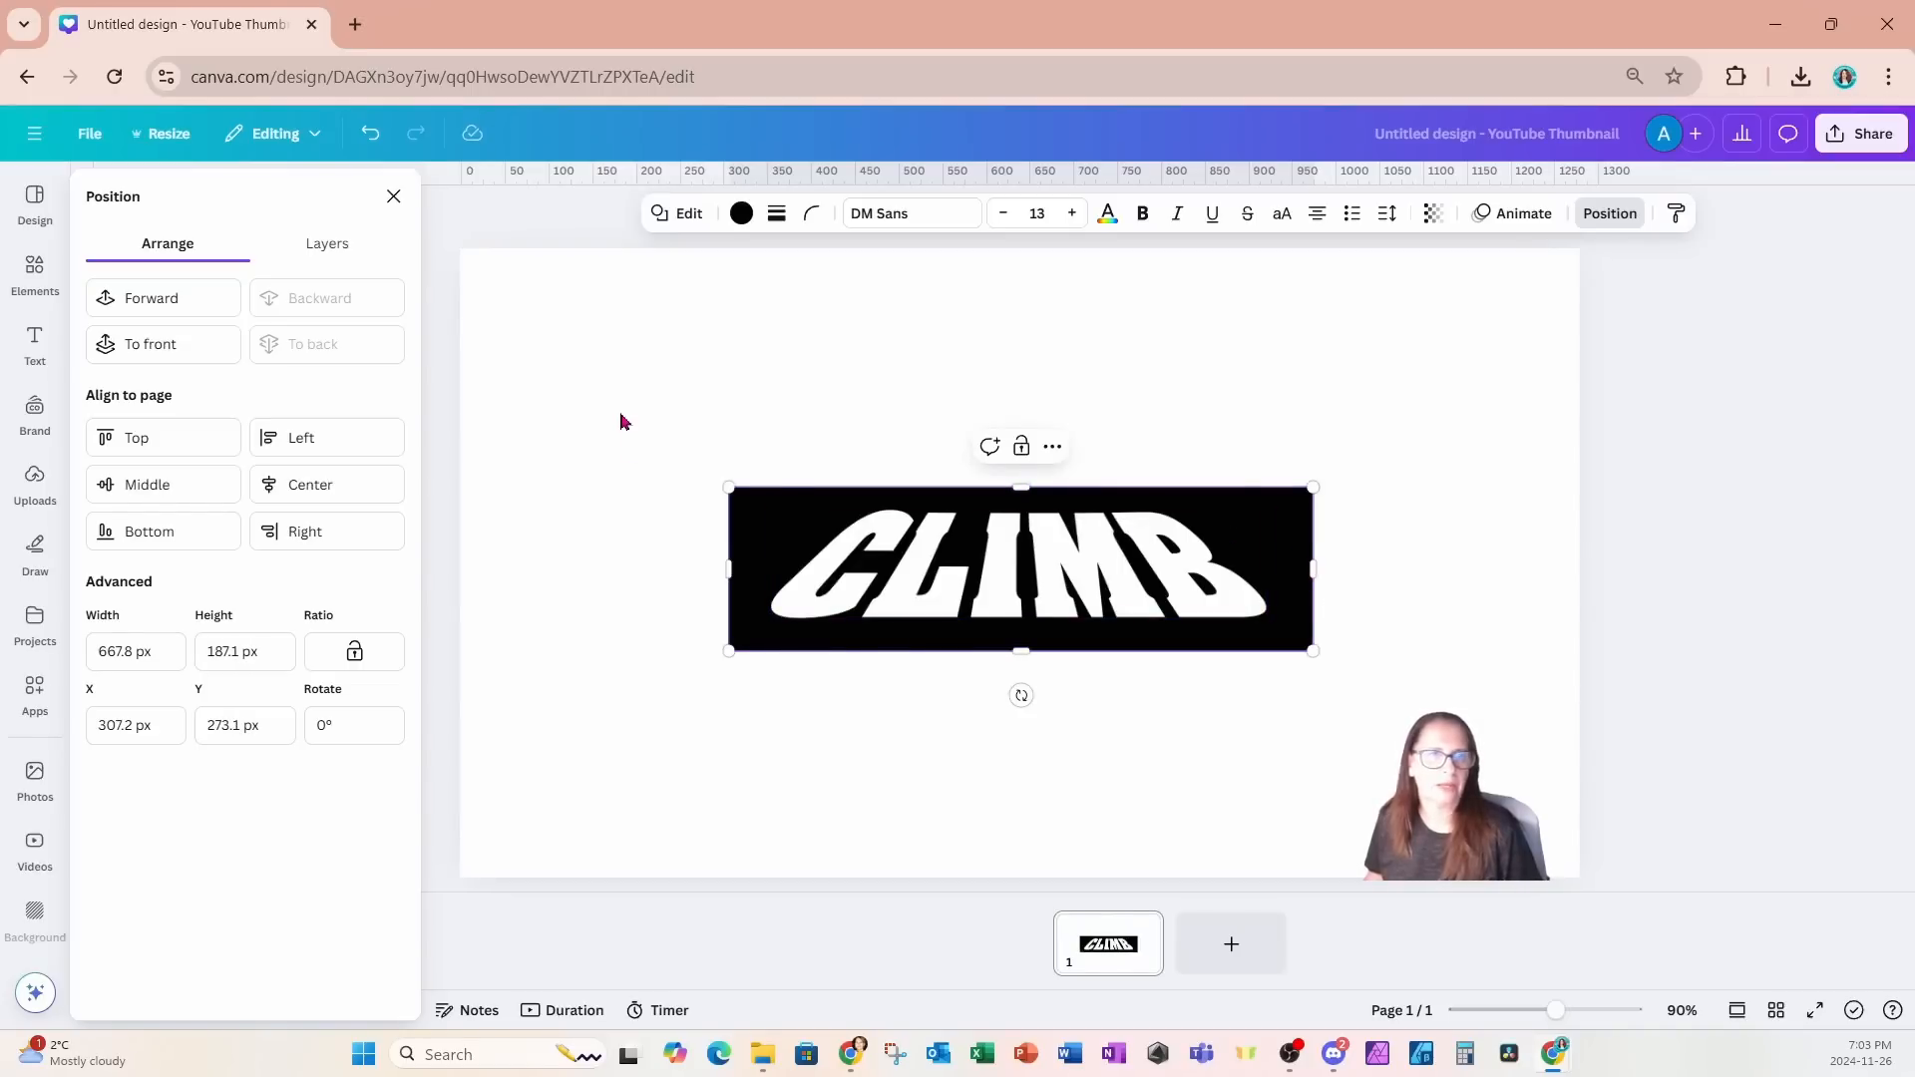
- Select the rectangle and CLIMB text together and enlarge them to span most of the page width
{"action": "left_click_drag", "start_coordinate": [619, 409], "coordinate": [1392, 748]}
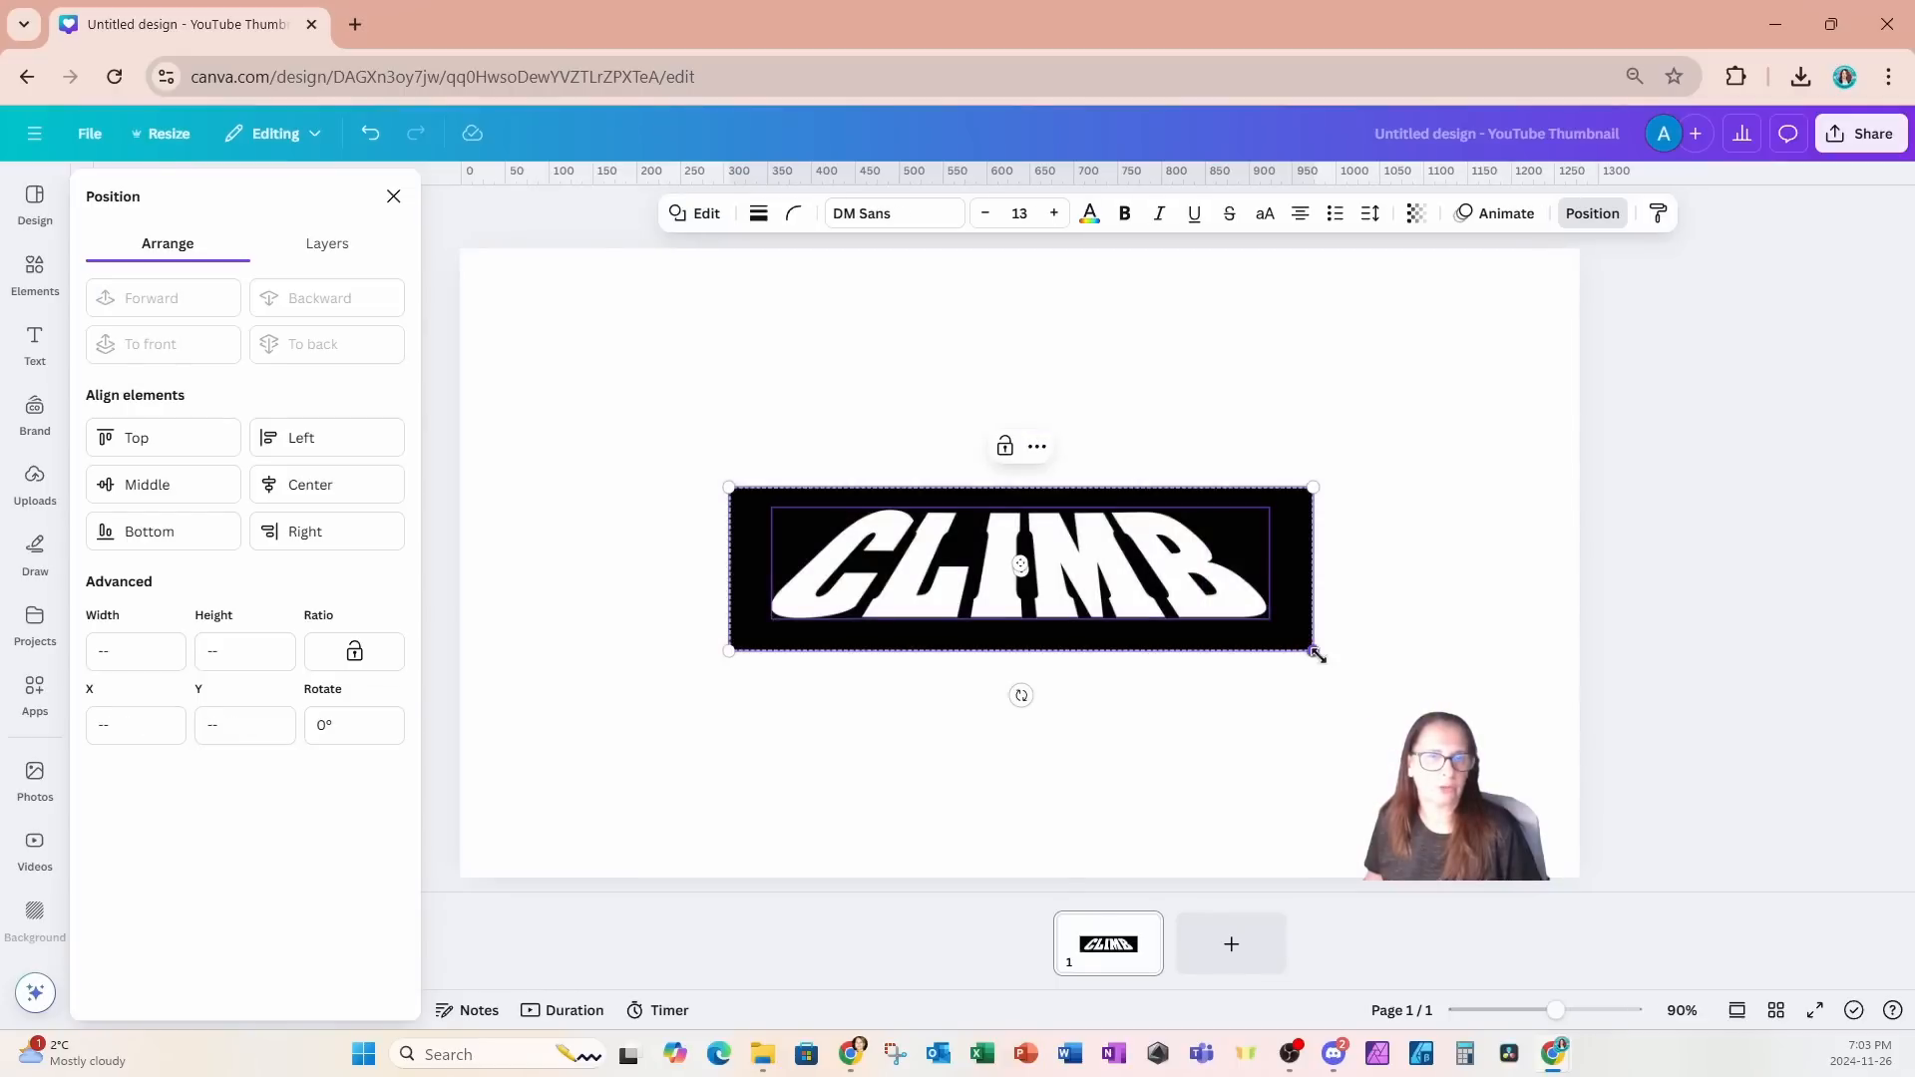
{"action": "left_click_drag", "start_coordinate": [1317, 654], "coordinate": [1517, 708]}
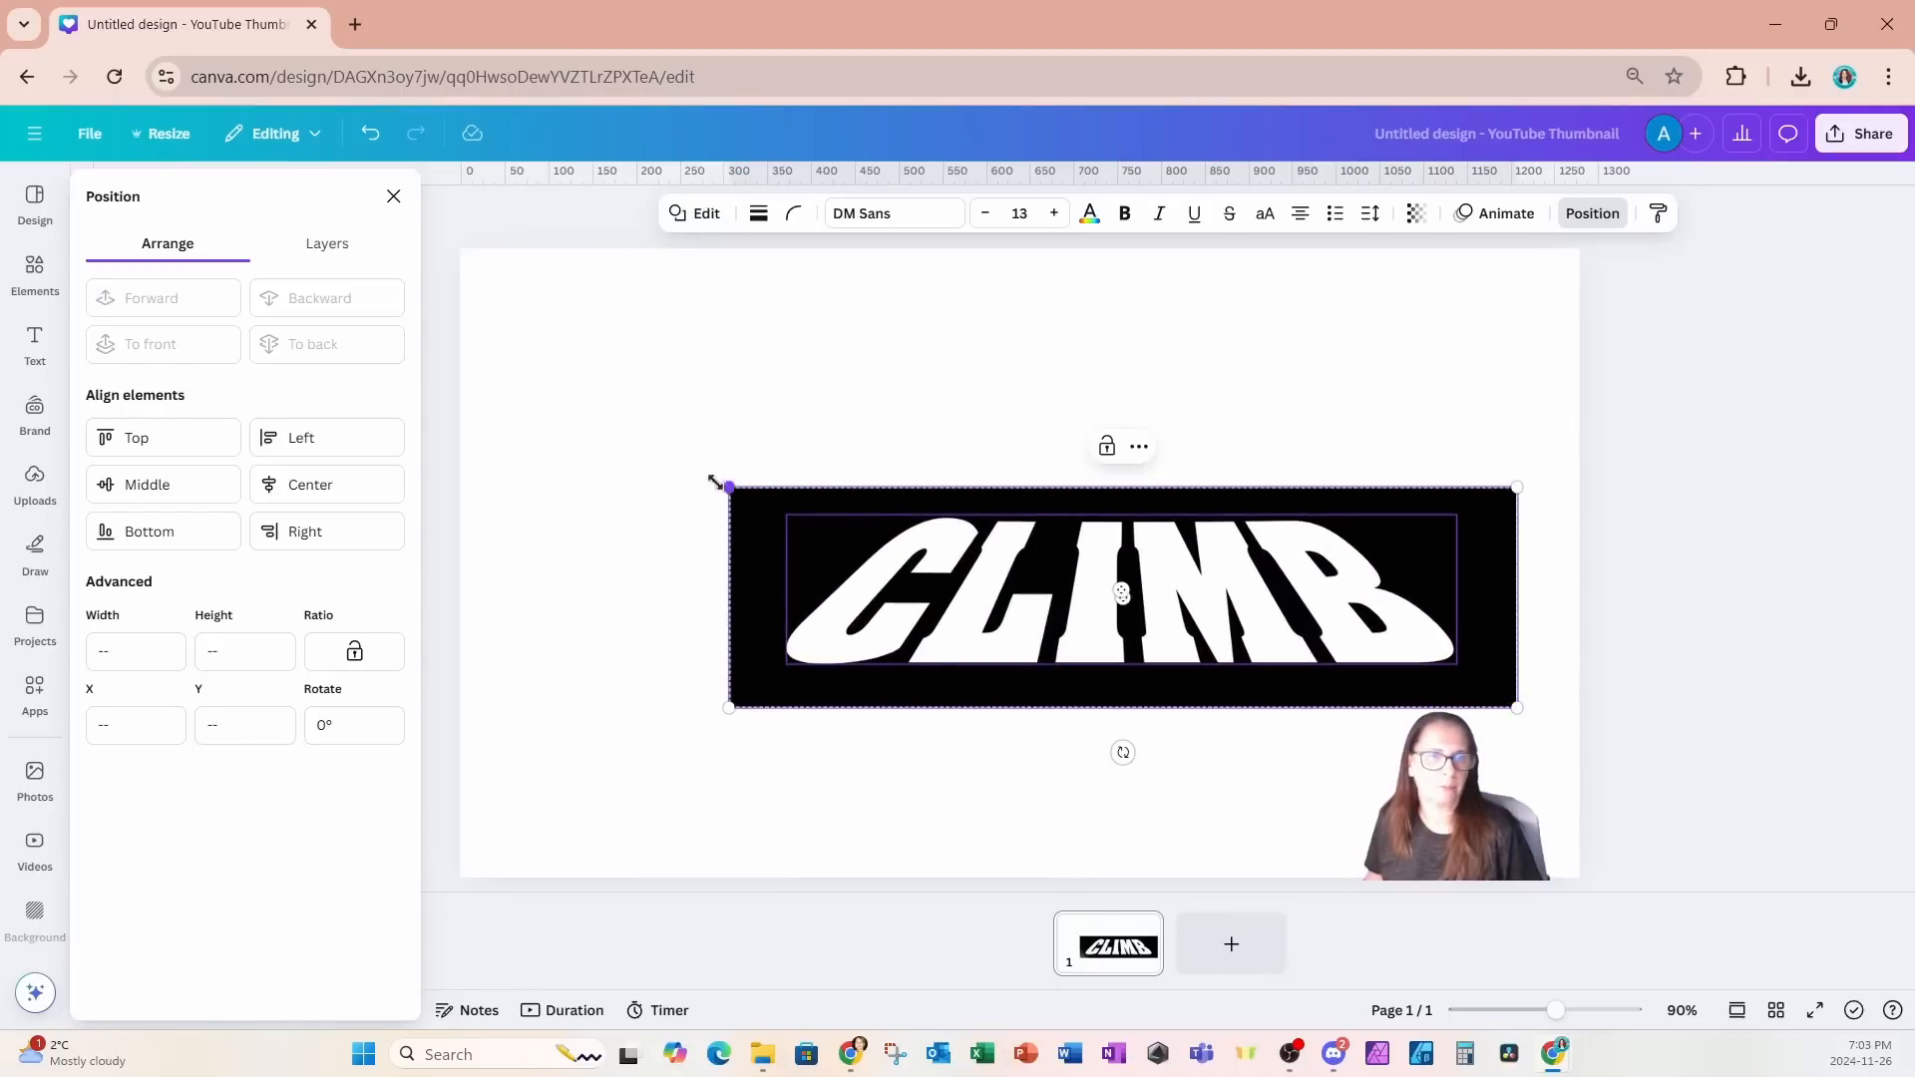
{"action": "left_click_drag", "start_coordinate": [715, 483], "coordinate": [523, 430]}
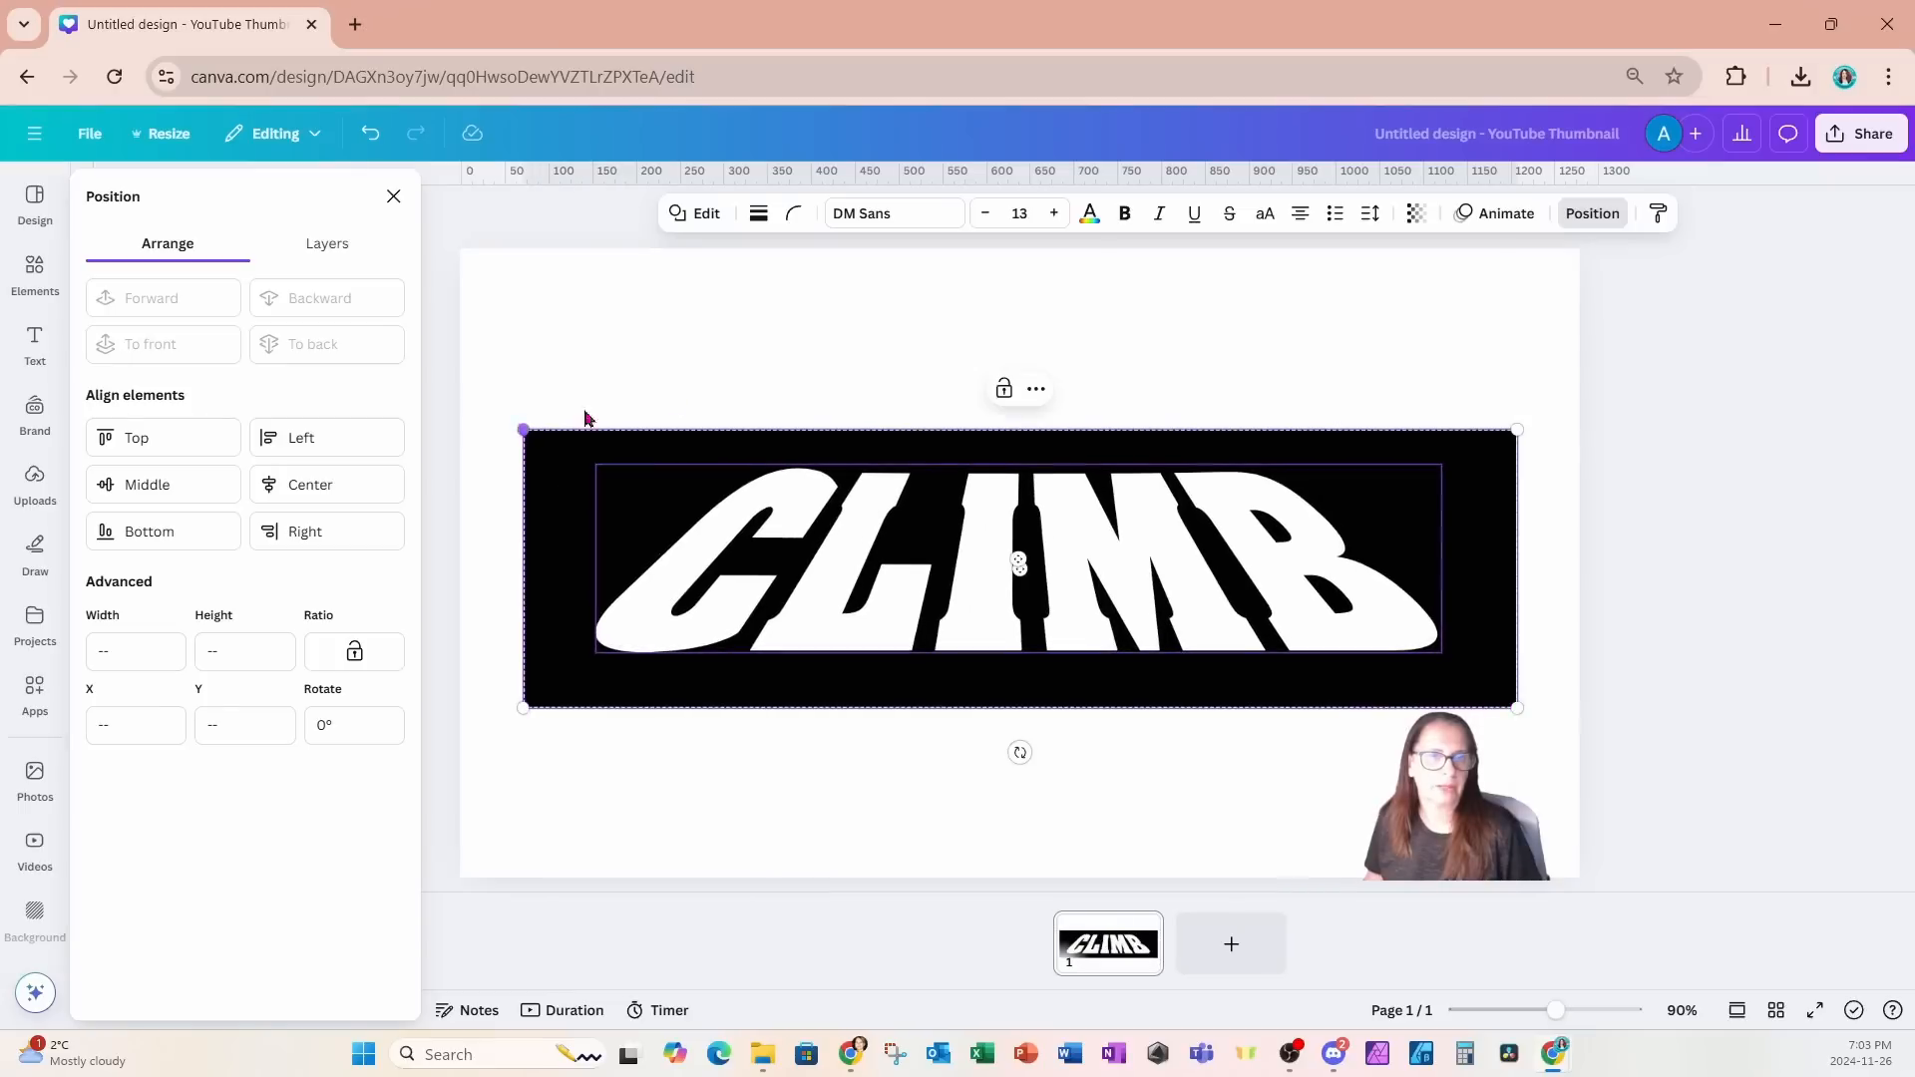
- Download the design as a PNG at 1,280 × 720 px
{"action": "left_click", "coordinate": [1860, 134]}
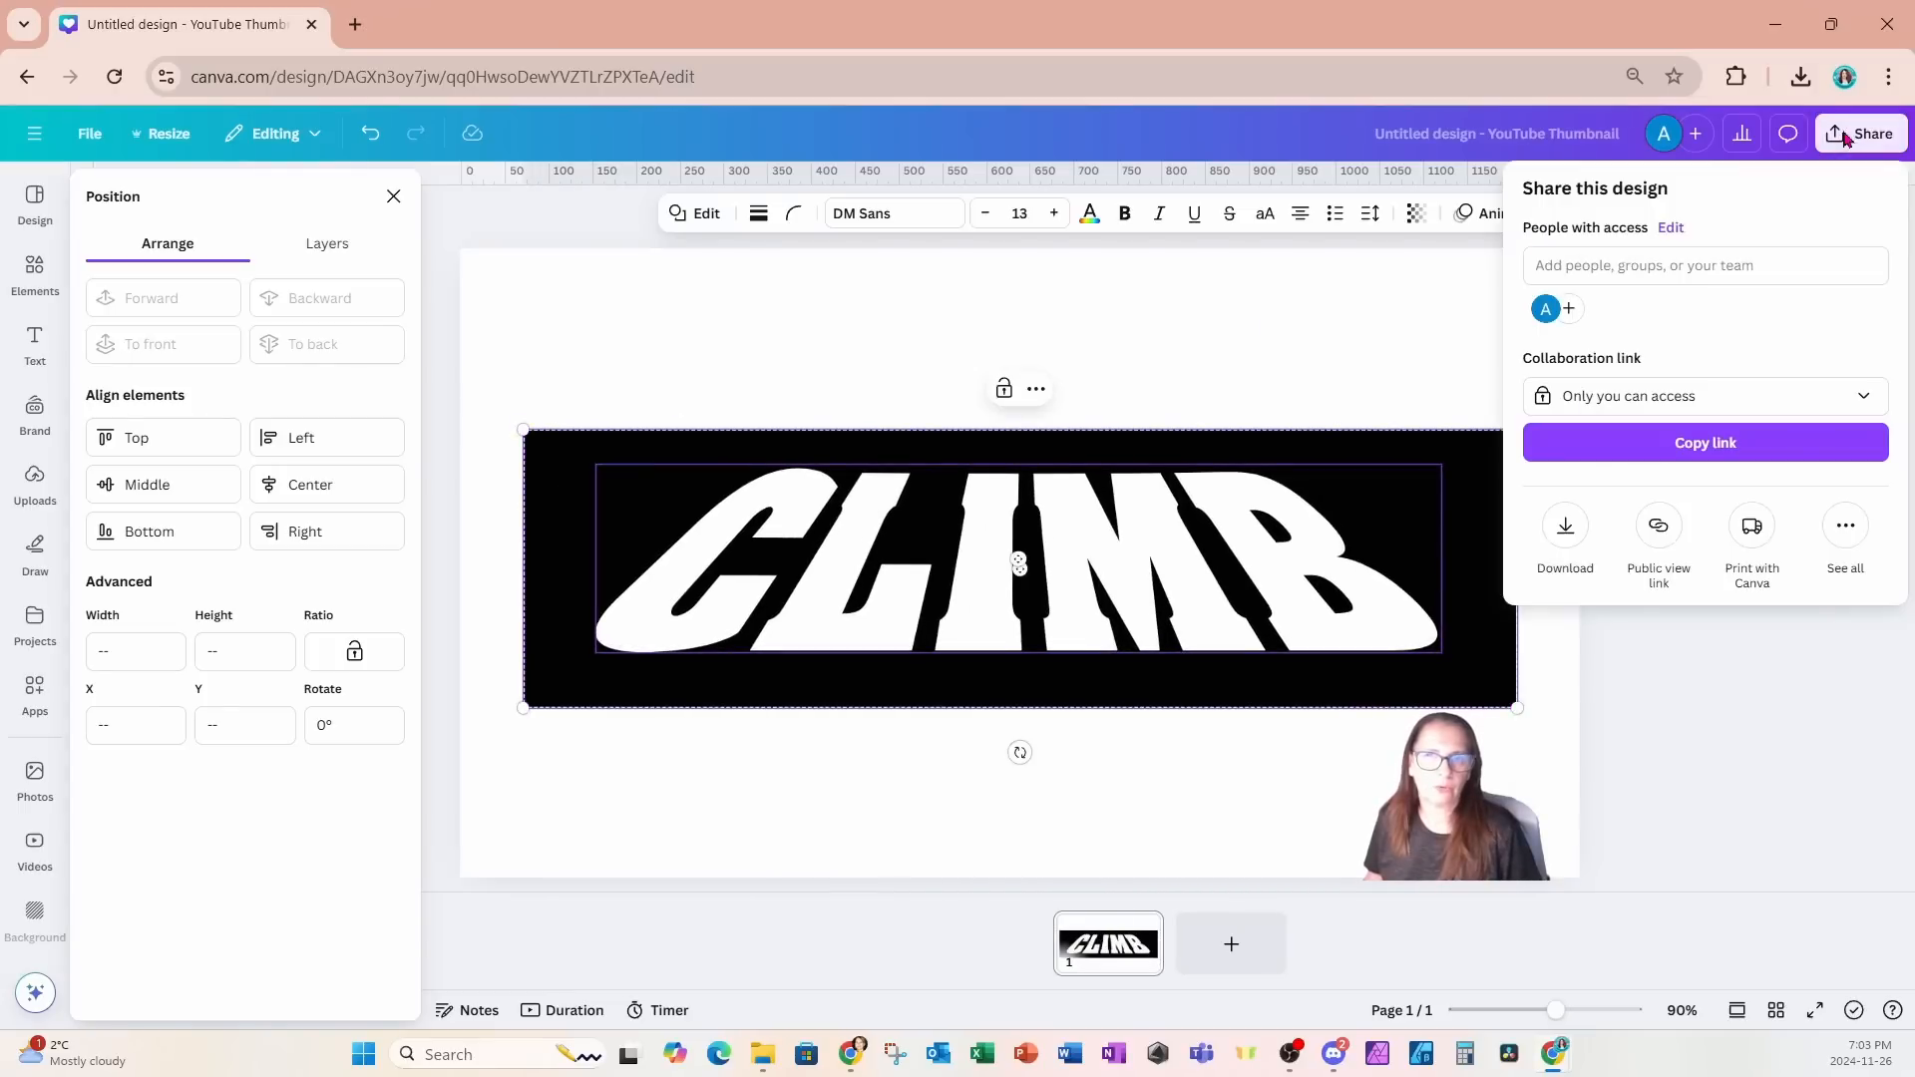
{"action": "left_click", "coordinate": [1573, 534]}
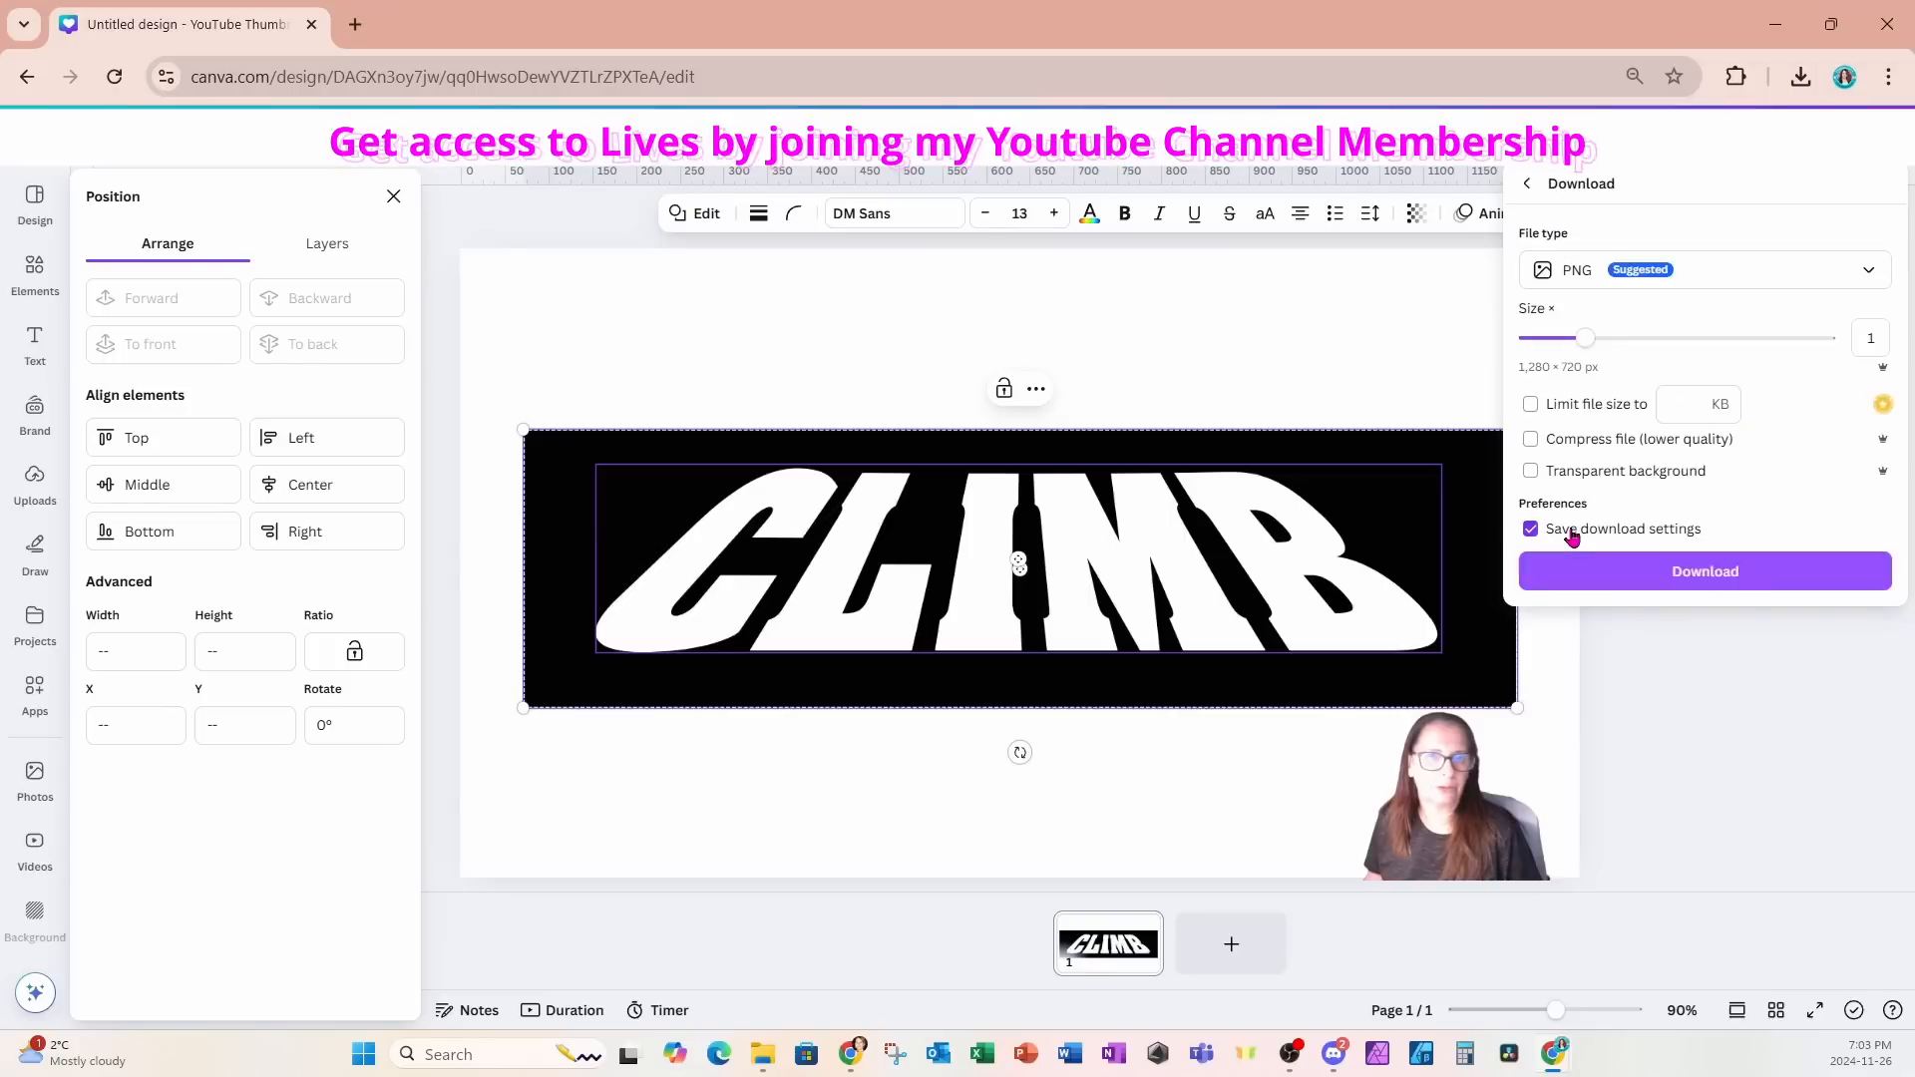
{"action": "left_click", "coordinate": [1707, 571]}
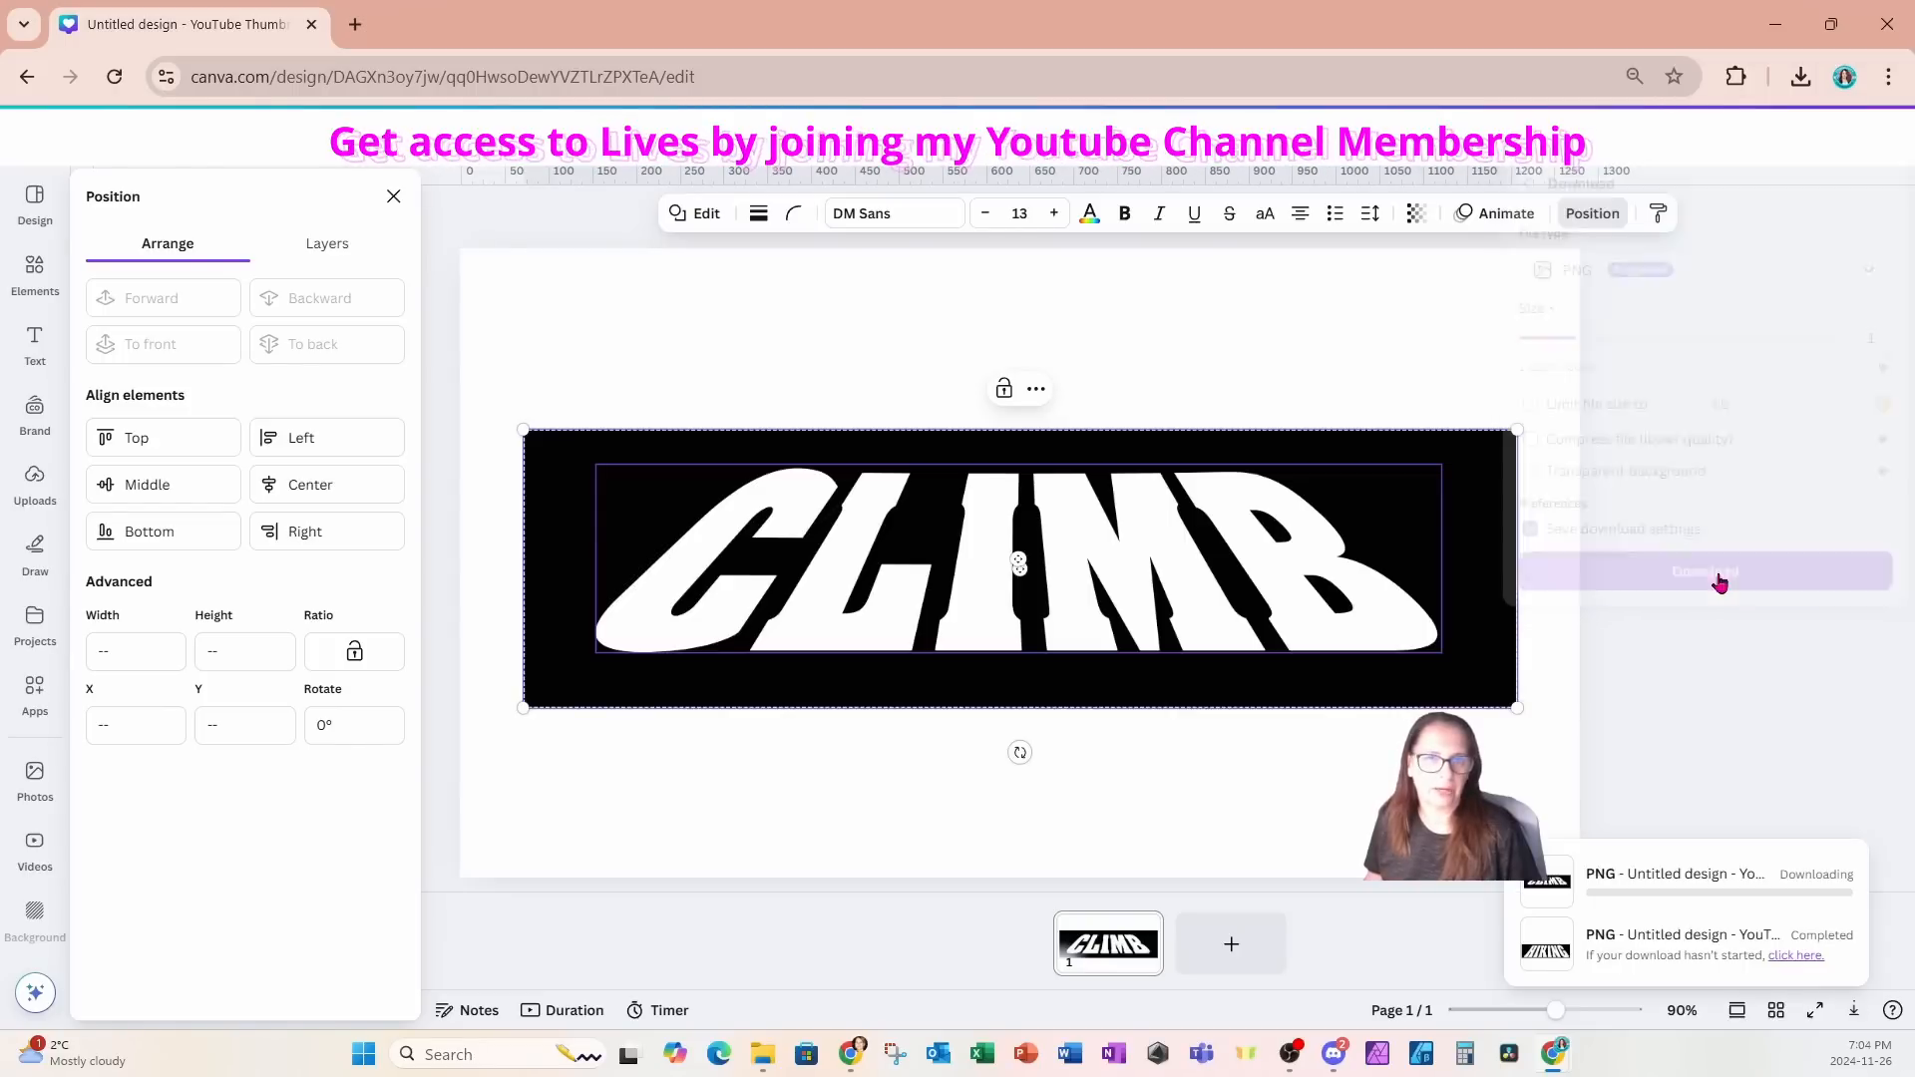
- Add a blank second page and place the newly downloaded Untitled design (3).png on it
{"action": "left_click", "coordinate": [1233, 945]}
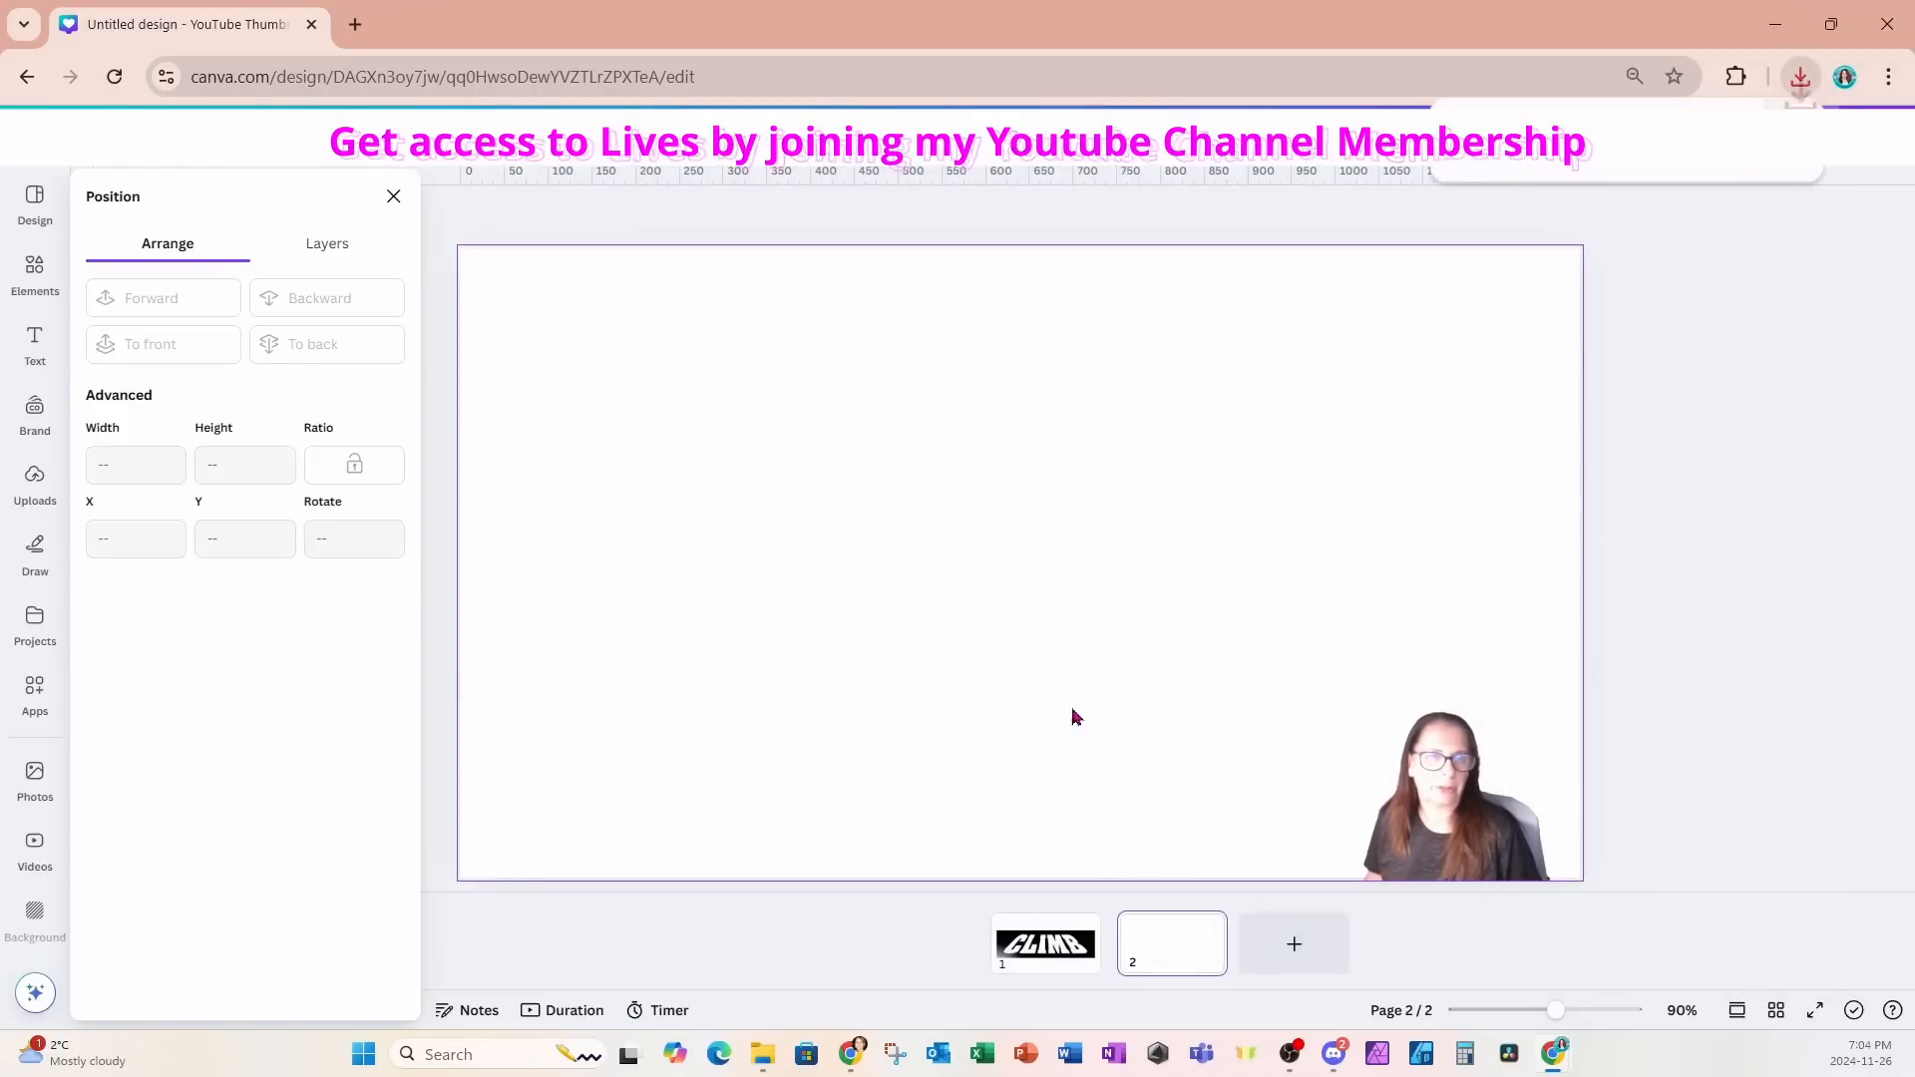
{"action": "left_click", "coordinate": [393, 197]}
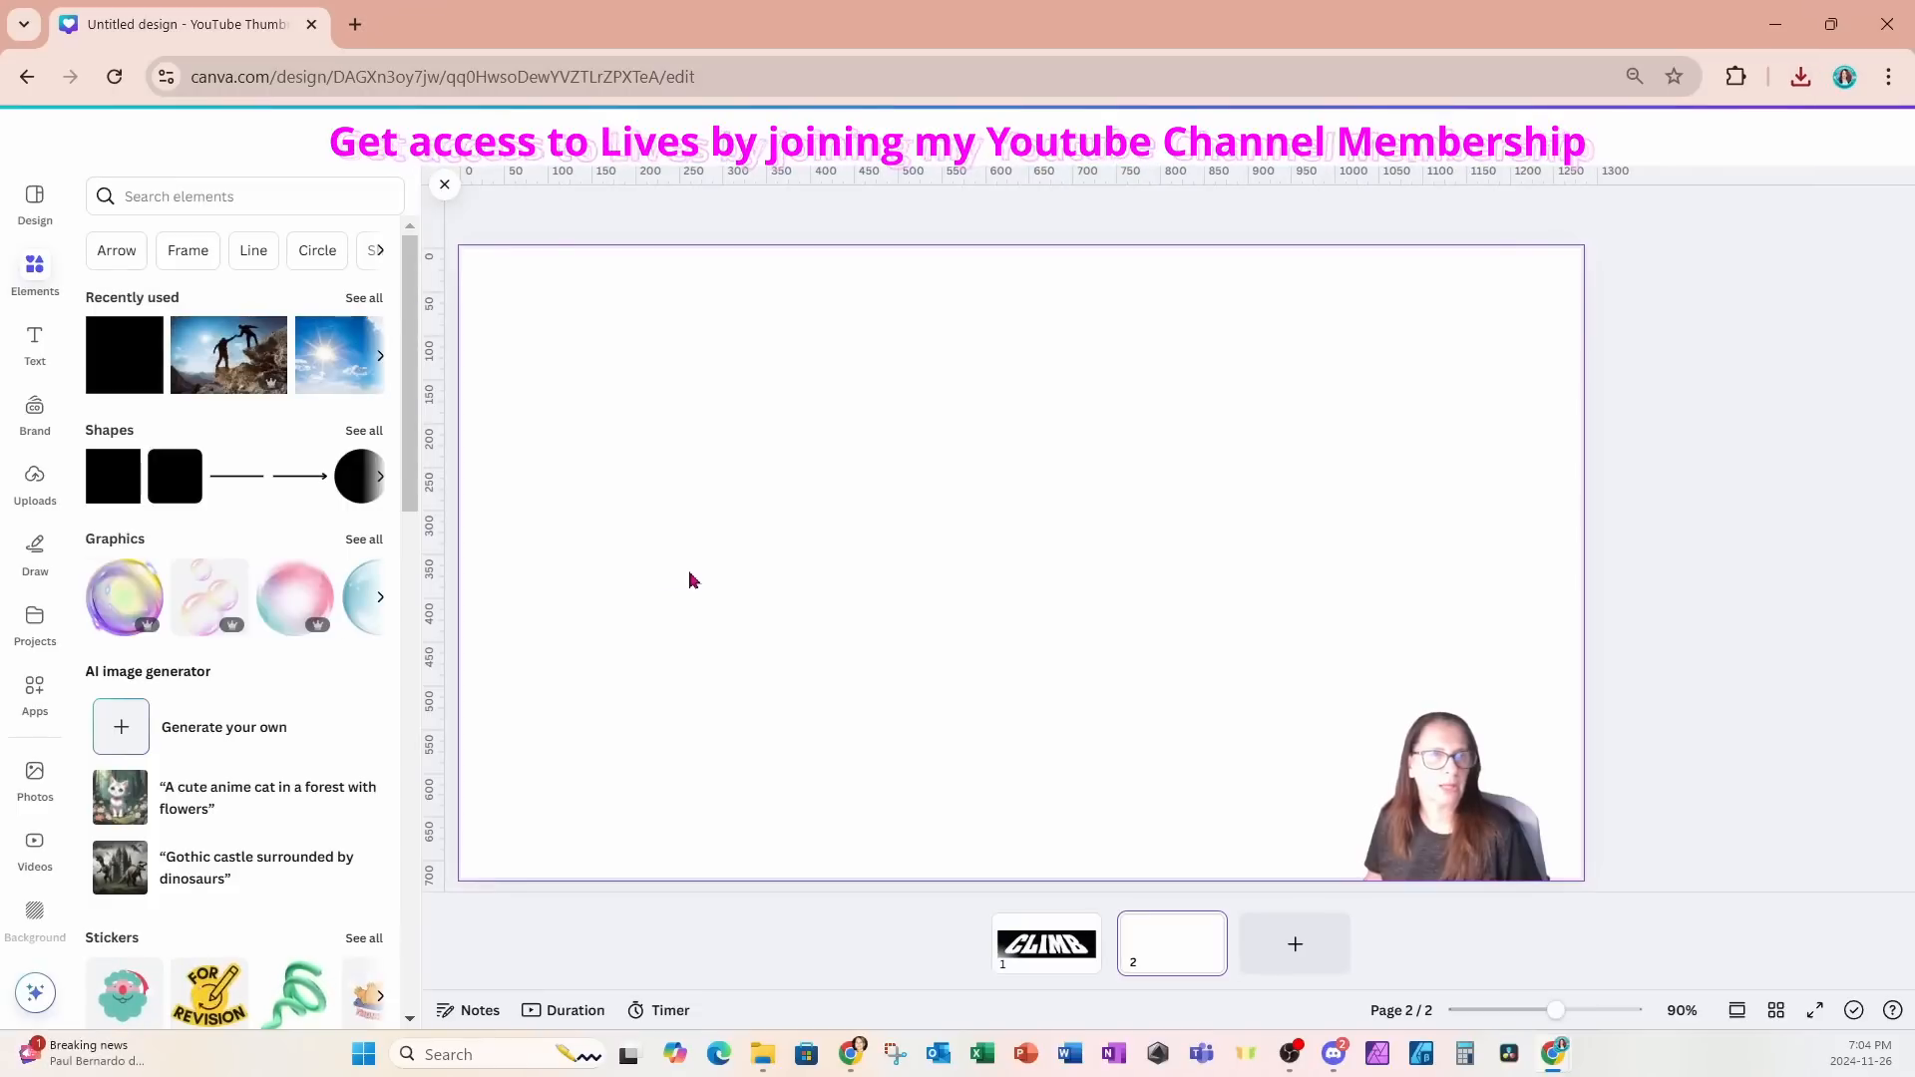
{"action": "left_click", "coordinate": [445, 184]}
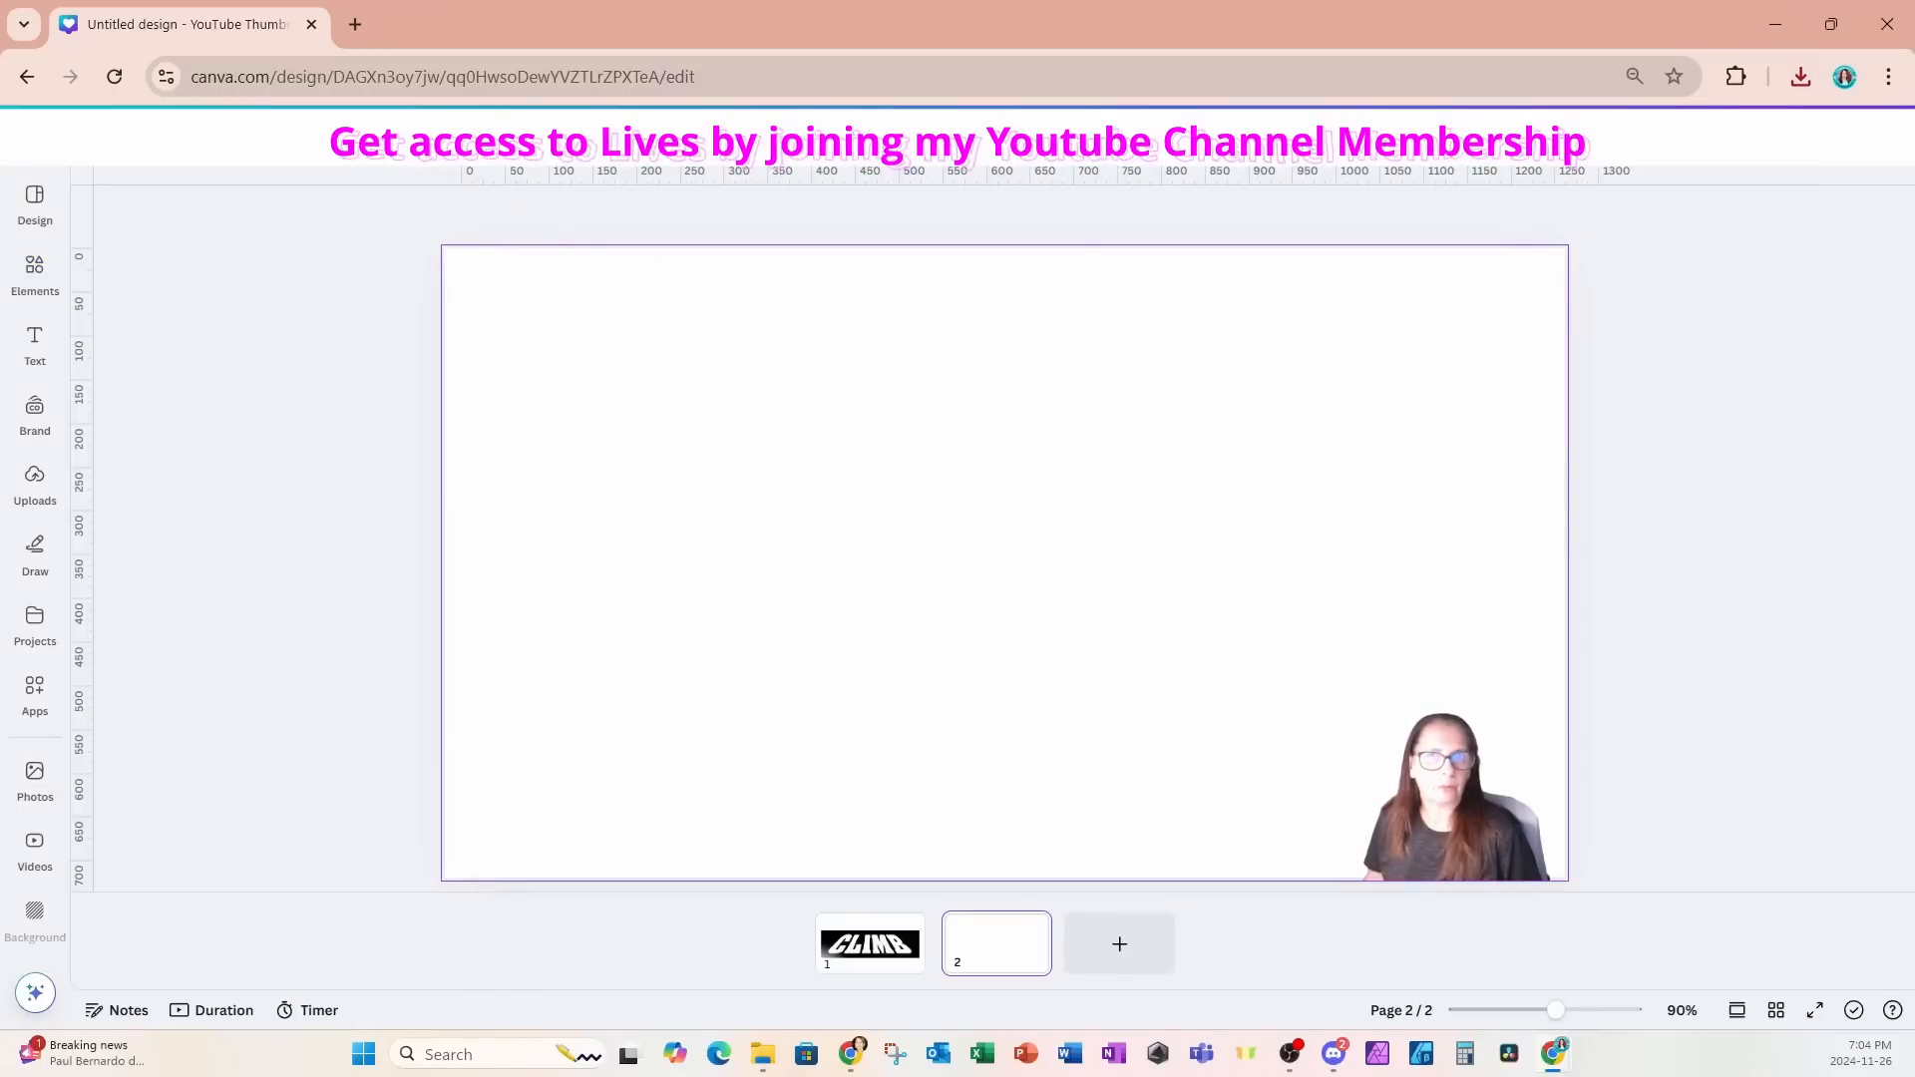
{"action": "left_click", "coordinate": [1800, 77]}
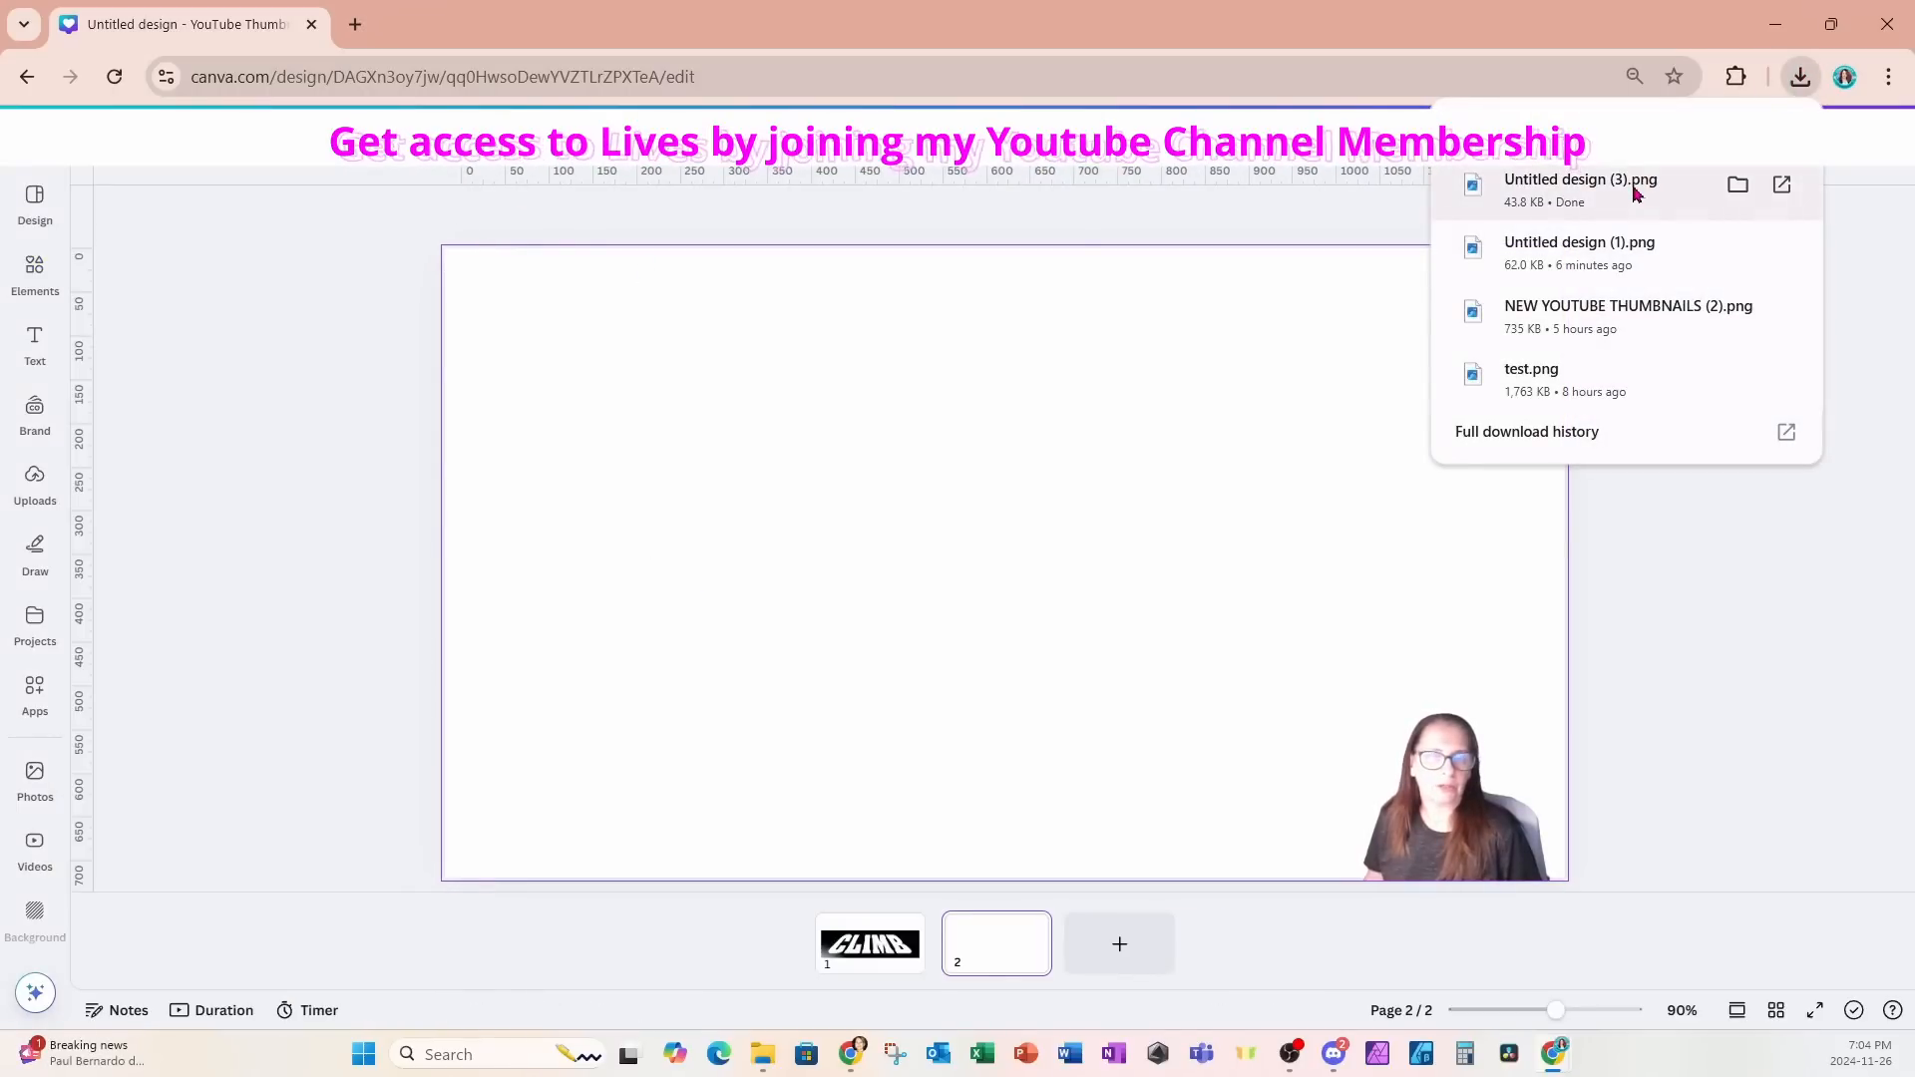
{"action": "left_click_drag", "start_coordinate": [1633, 193], "coordinate": [1017, 616]}
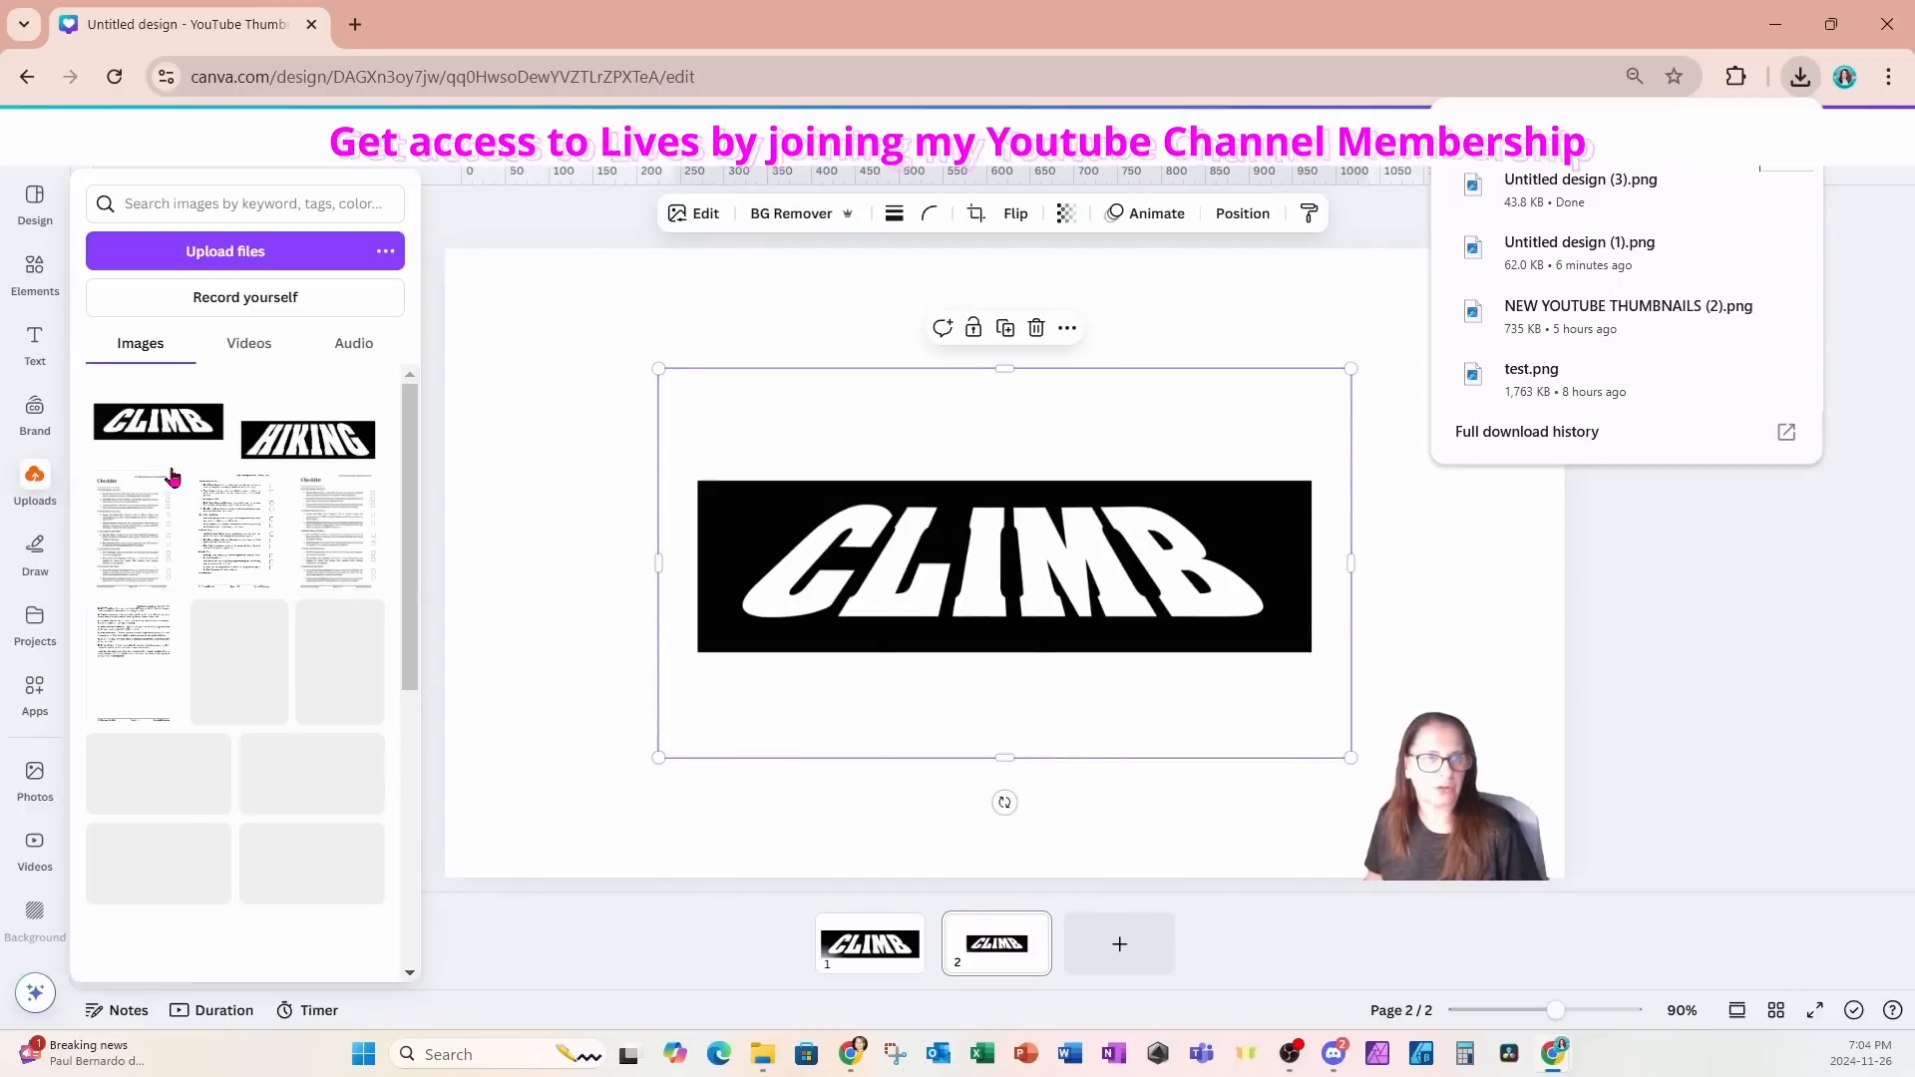
- Remove the white background and lettering from the CLIMB image on page 2 with the background remover
{"action": "left_click", "coordinate": [777, 222]}
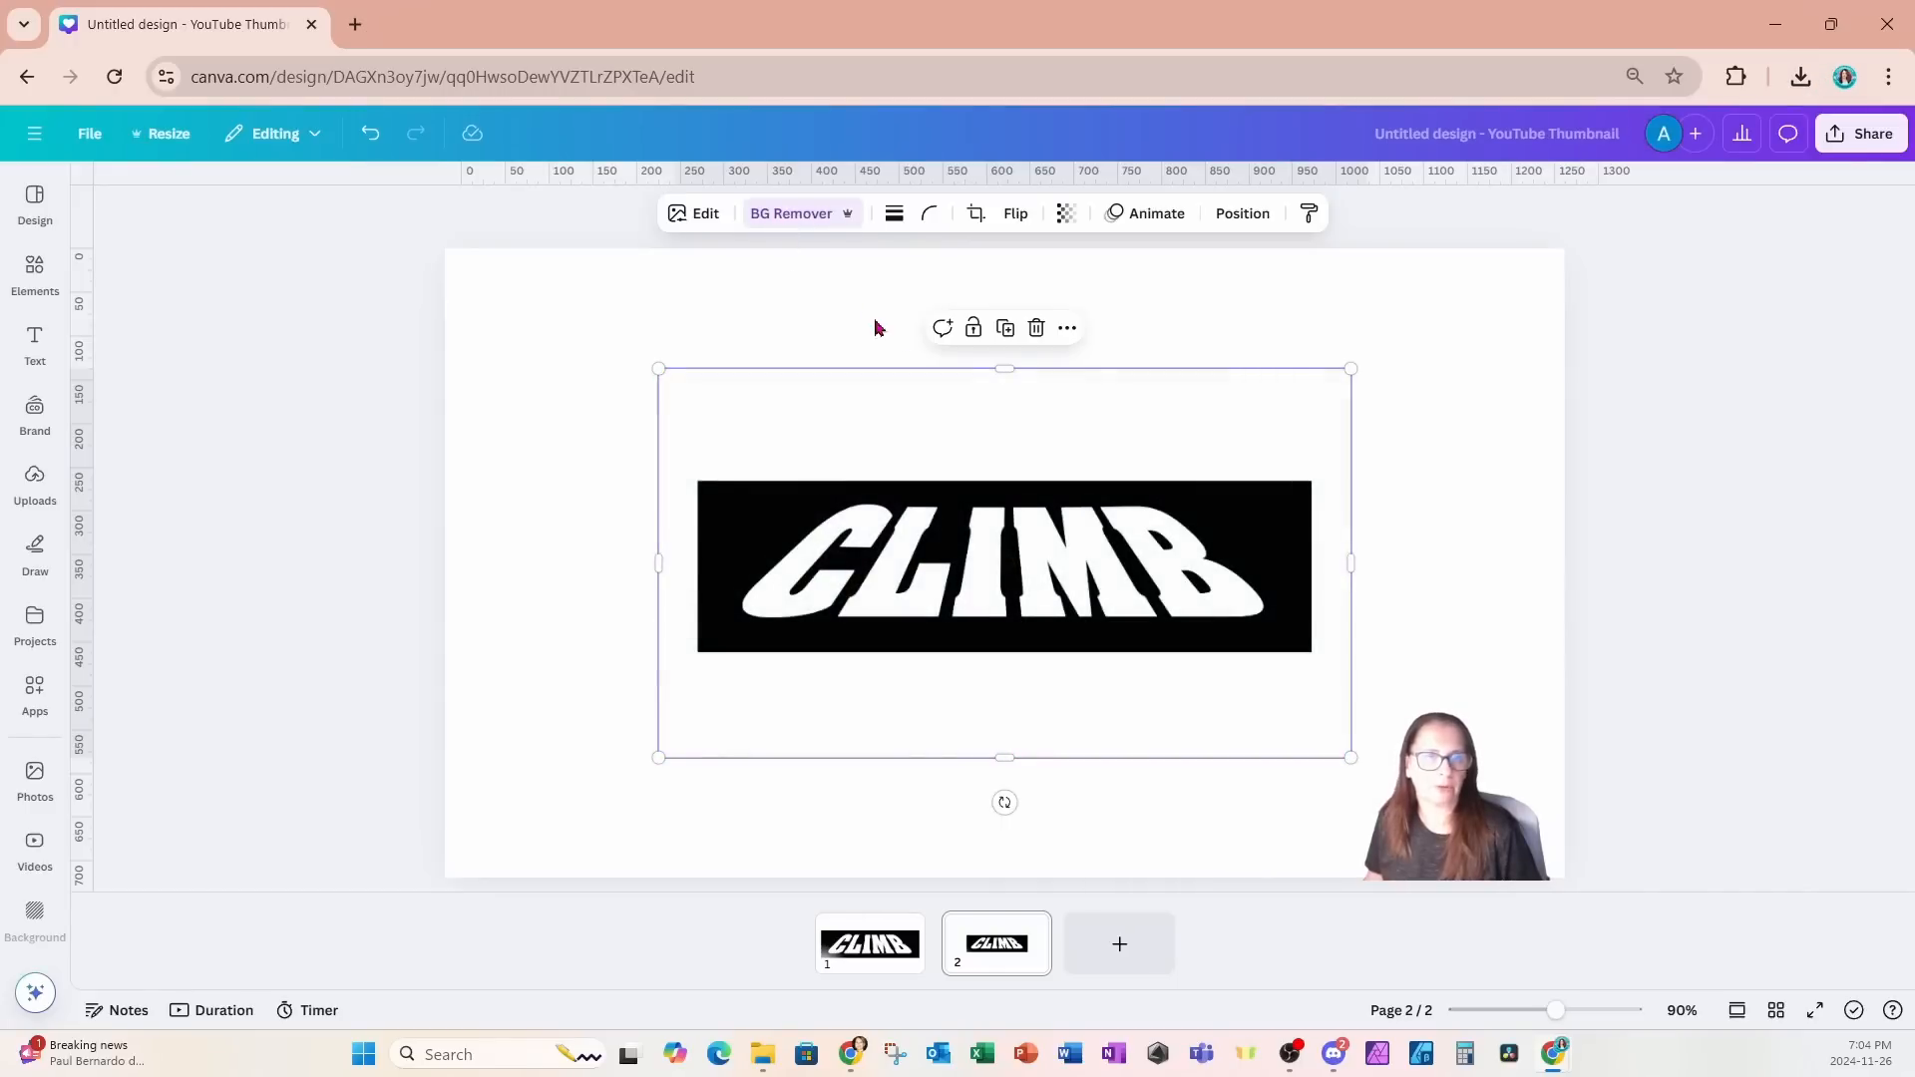
{"action": "left_click", "coordinate": [803, 217]}
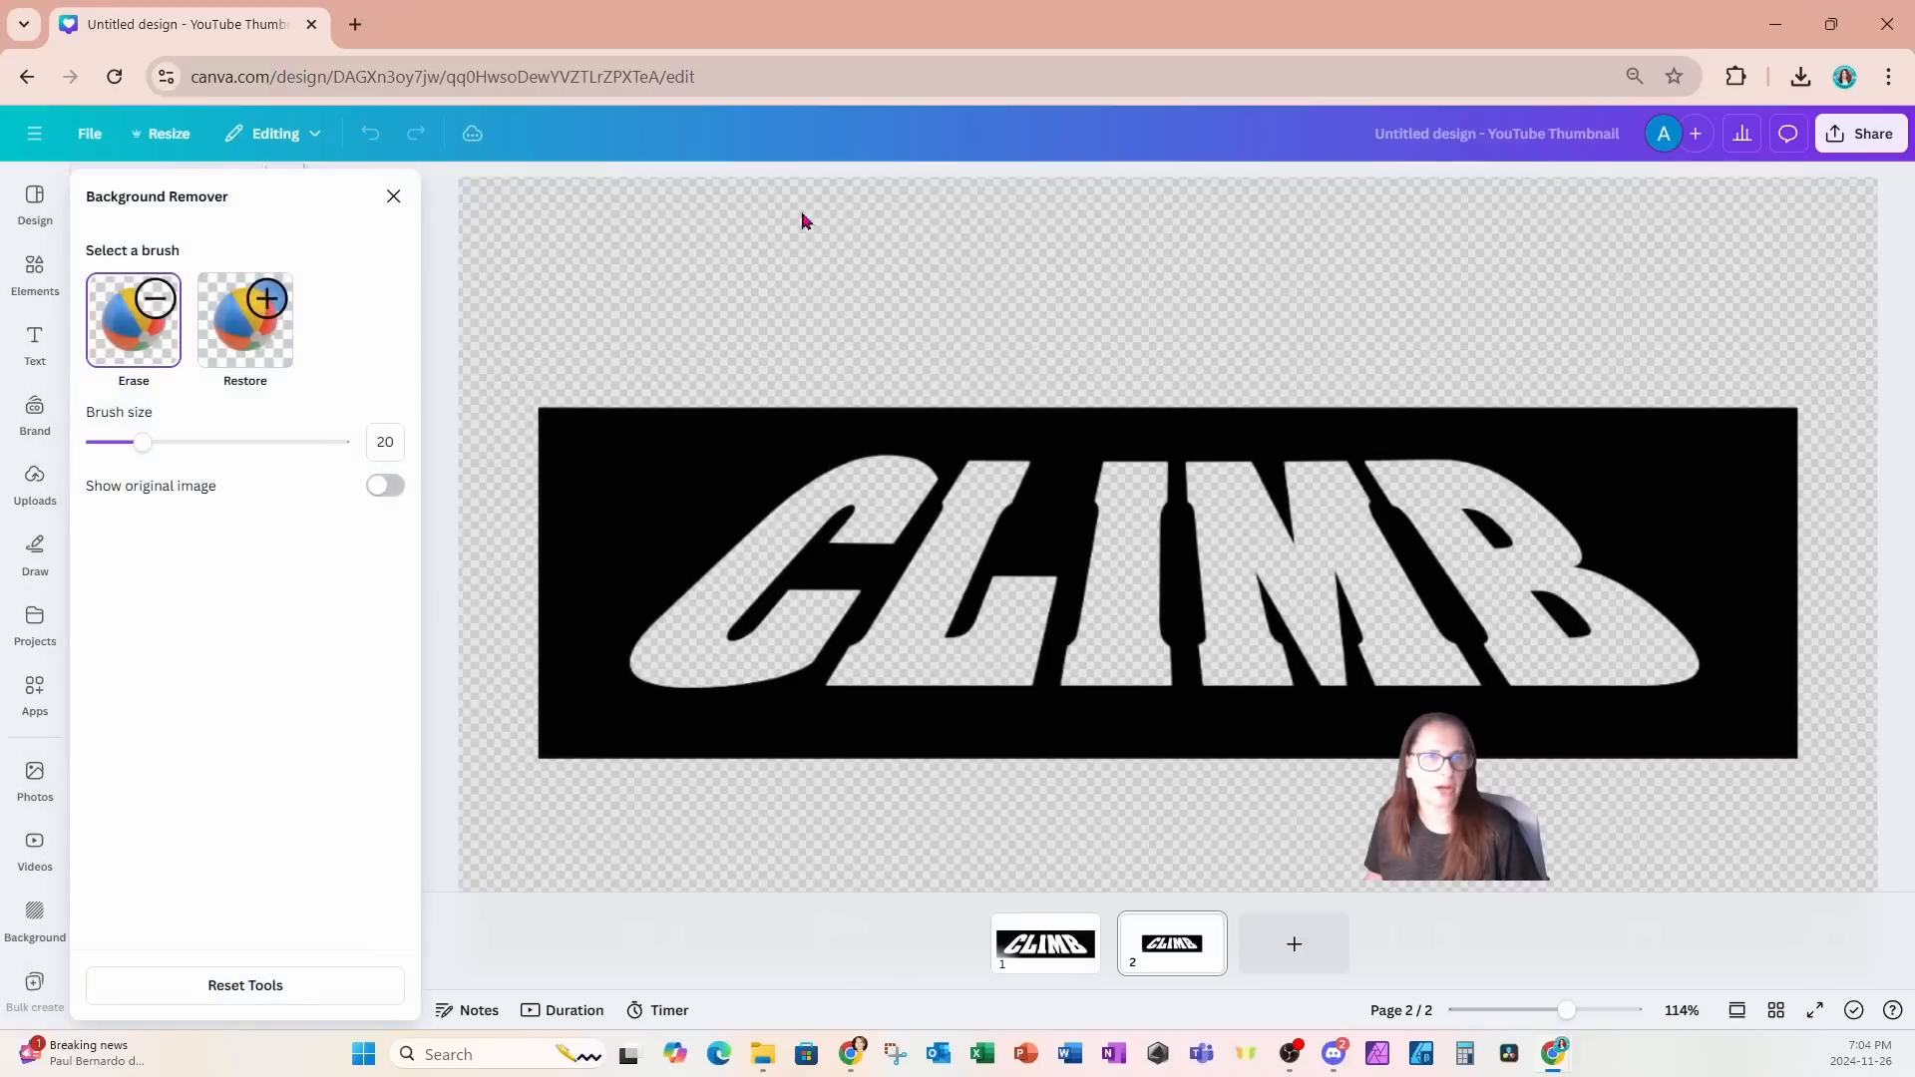
{"action": "left_click", "coordinate": [393, 196]}
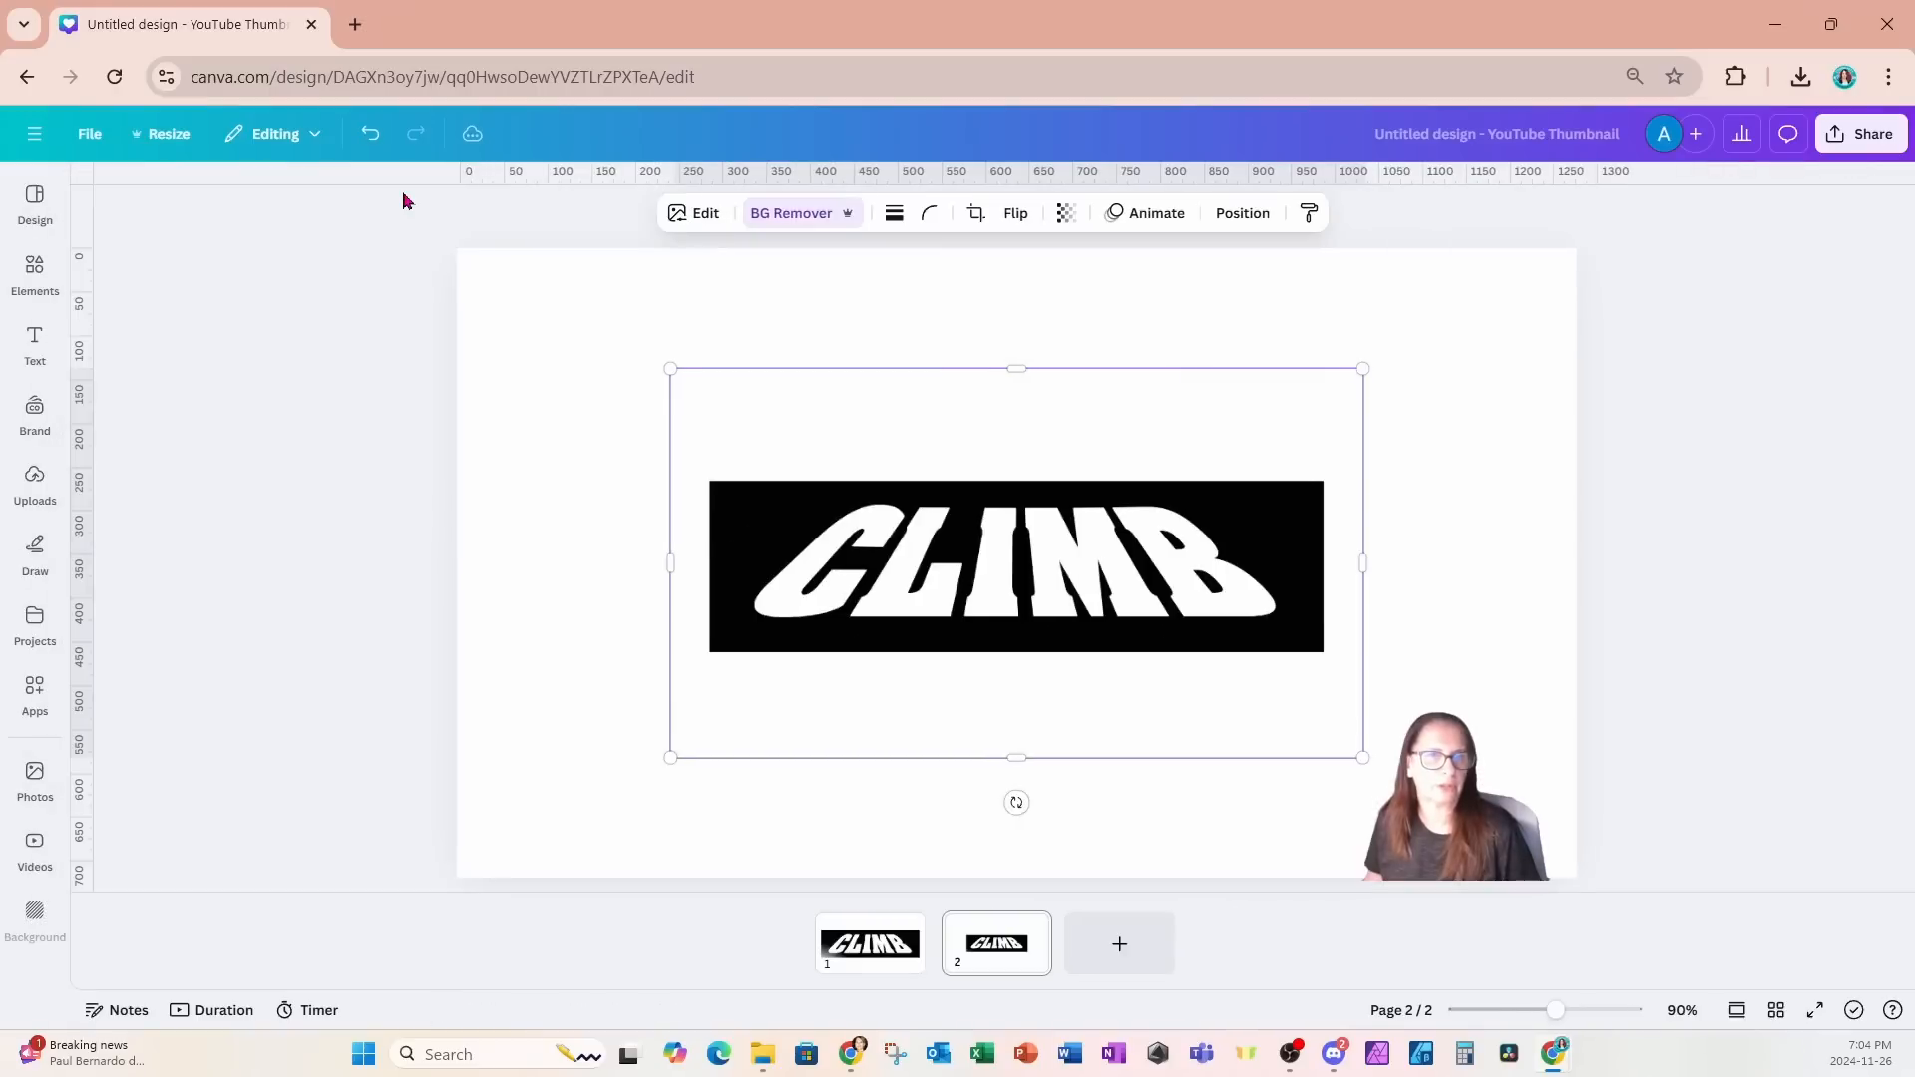
- Crop the empty area below the CLIMB image's black band and move the image up to the page's upper edge
{"action": "left_click_drag", "start_coordinate": [1001, 760], "coordinate": [1004, 651]}
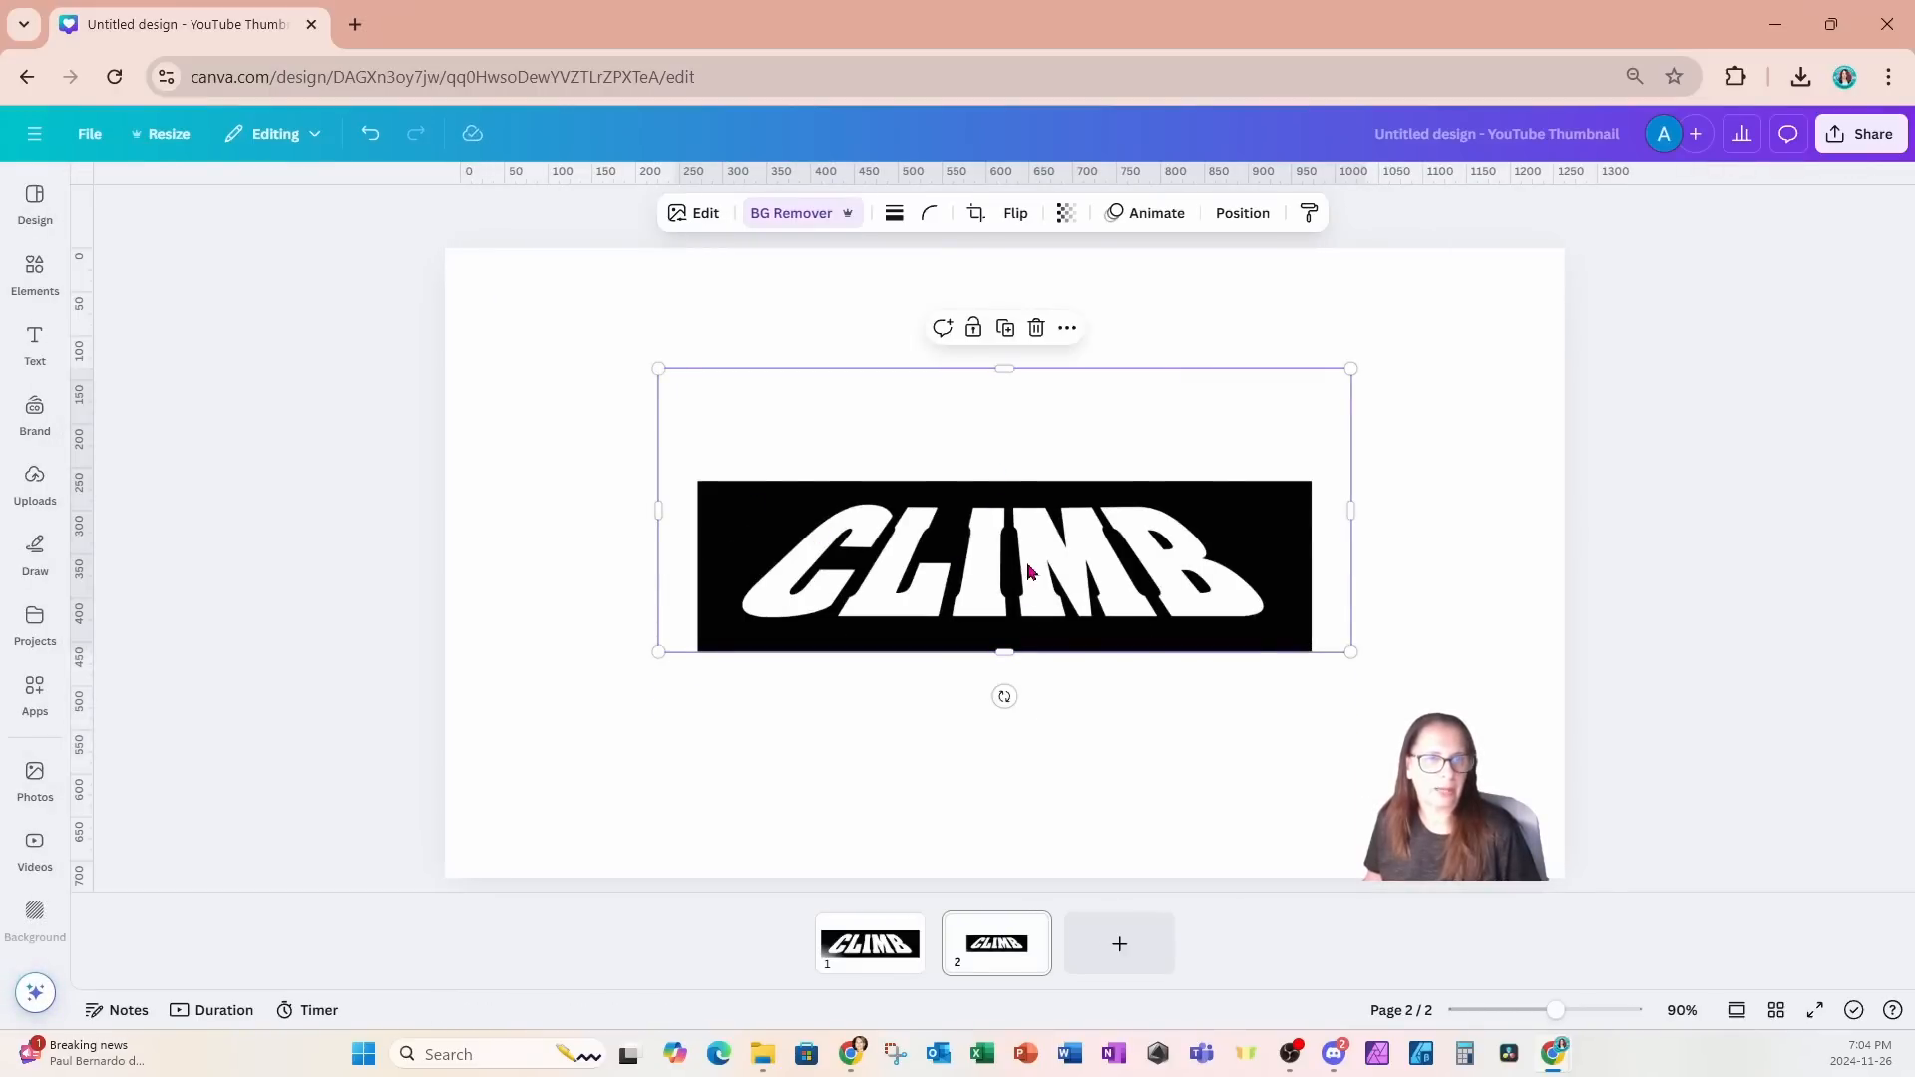
{"action": "left_click_drag", "start_coordinate": [1031, 571], "coordinate": [1049, 444]}
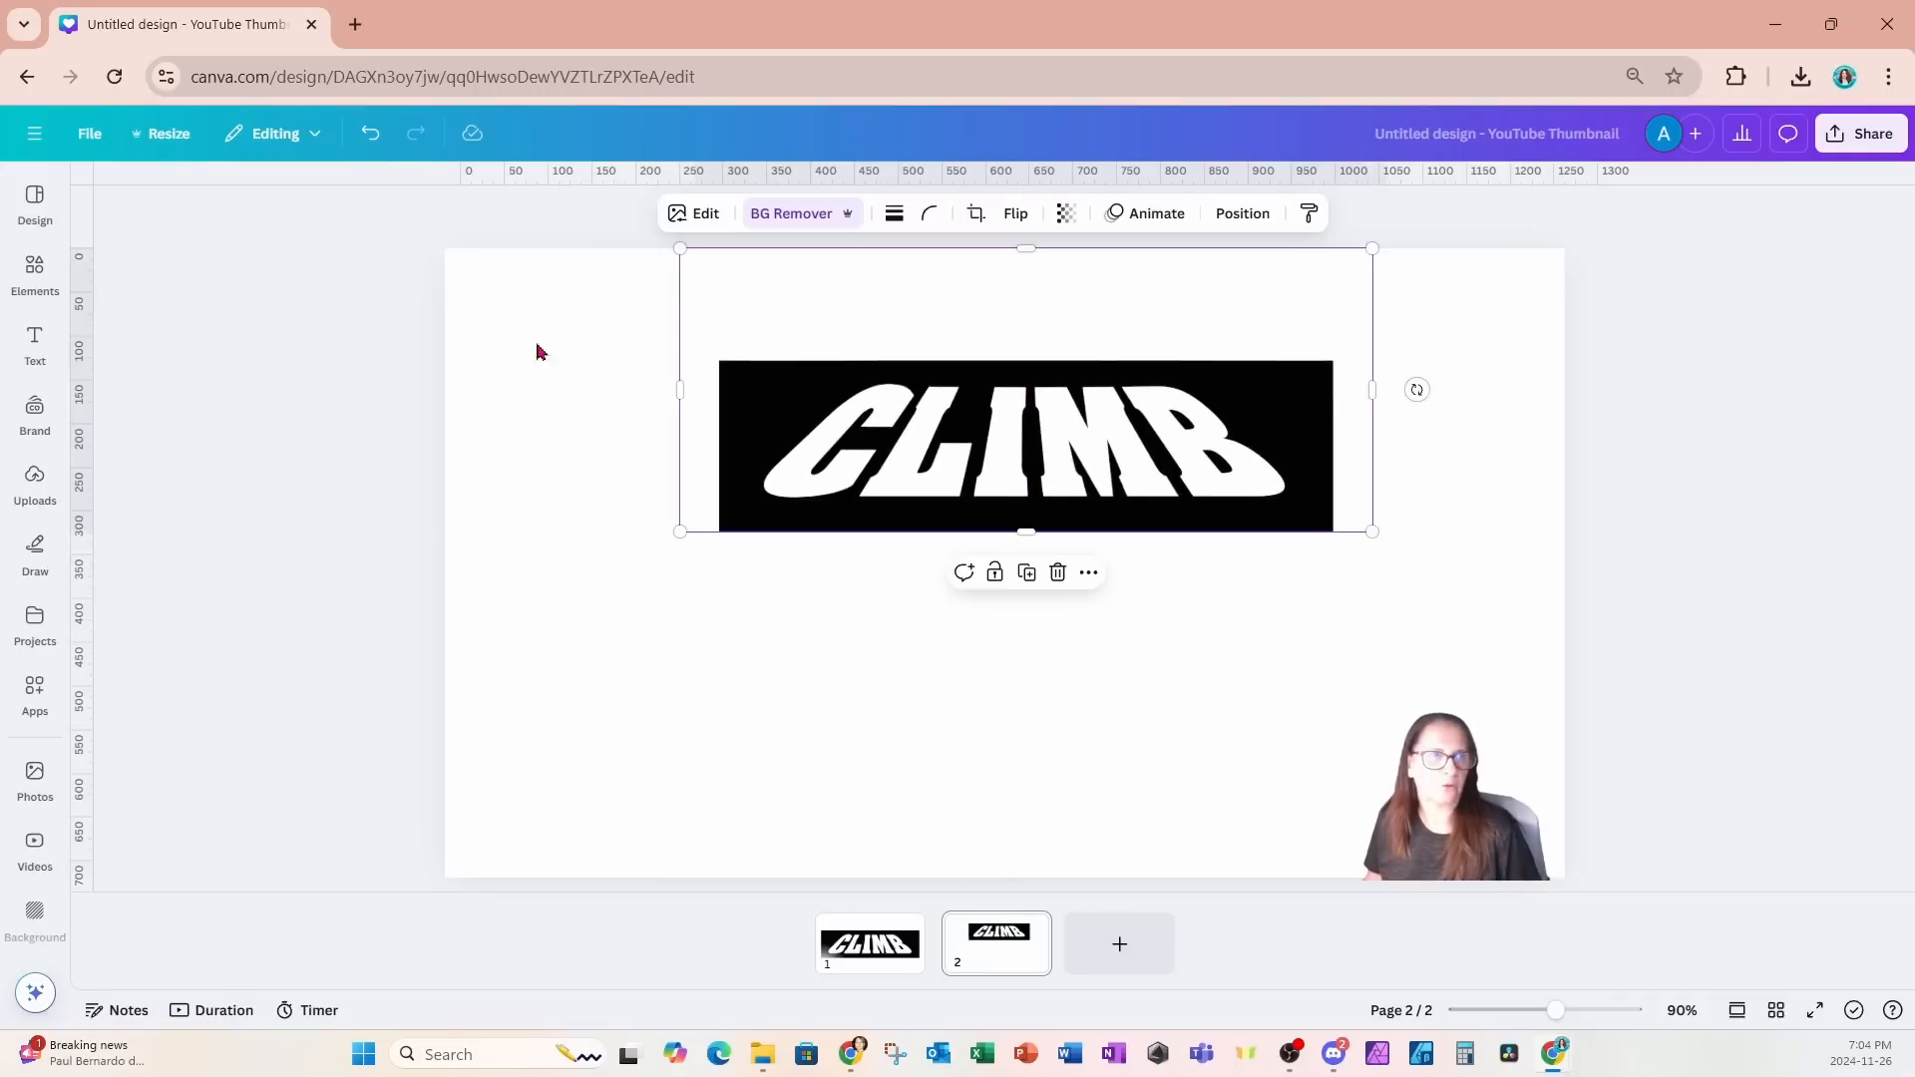
- Add the recently used photo of two climbers, align it to the page's lower-left corner and widen it to the full page width
{"action": "left_click", "coordinate": [35, 266]}
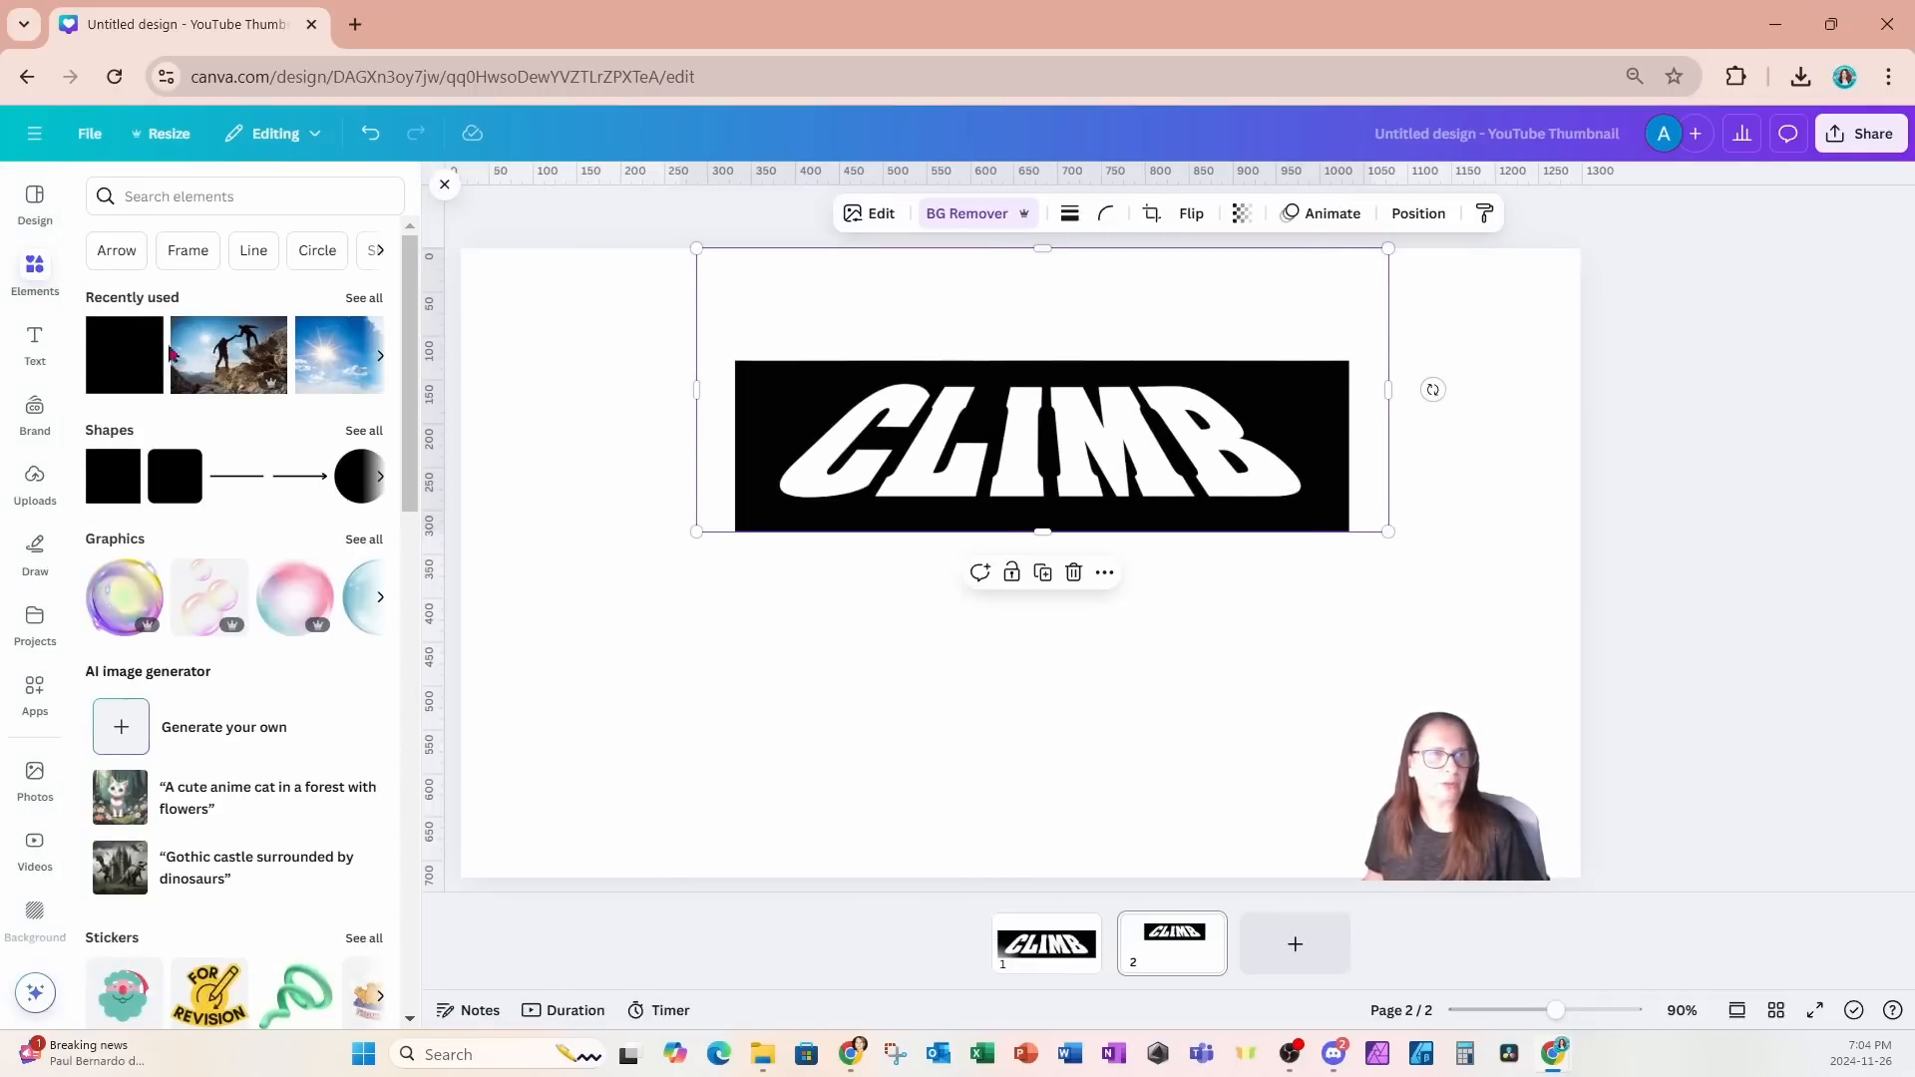
{"action": "left_click", "coordinate": [195, 372]}
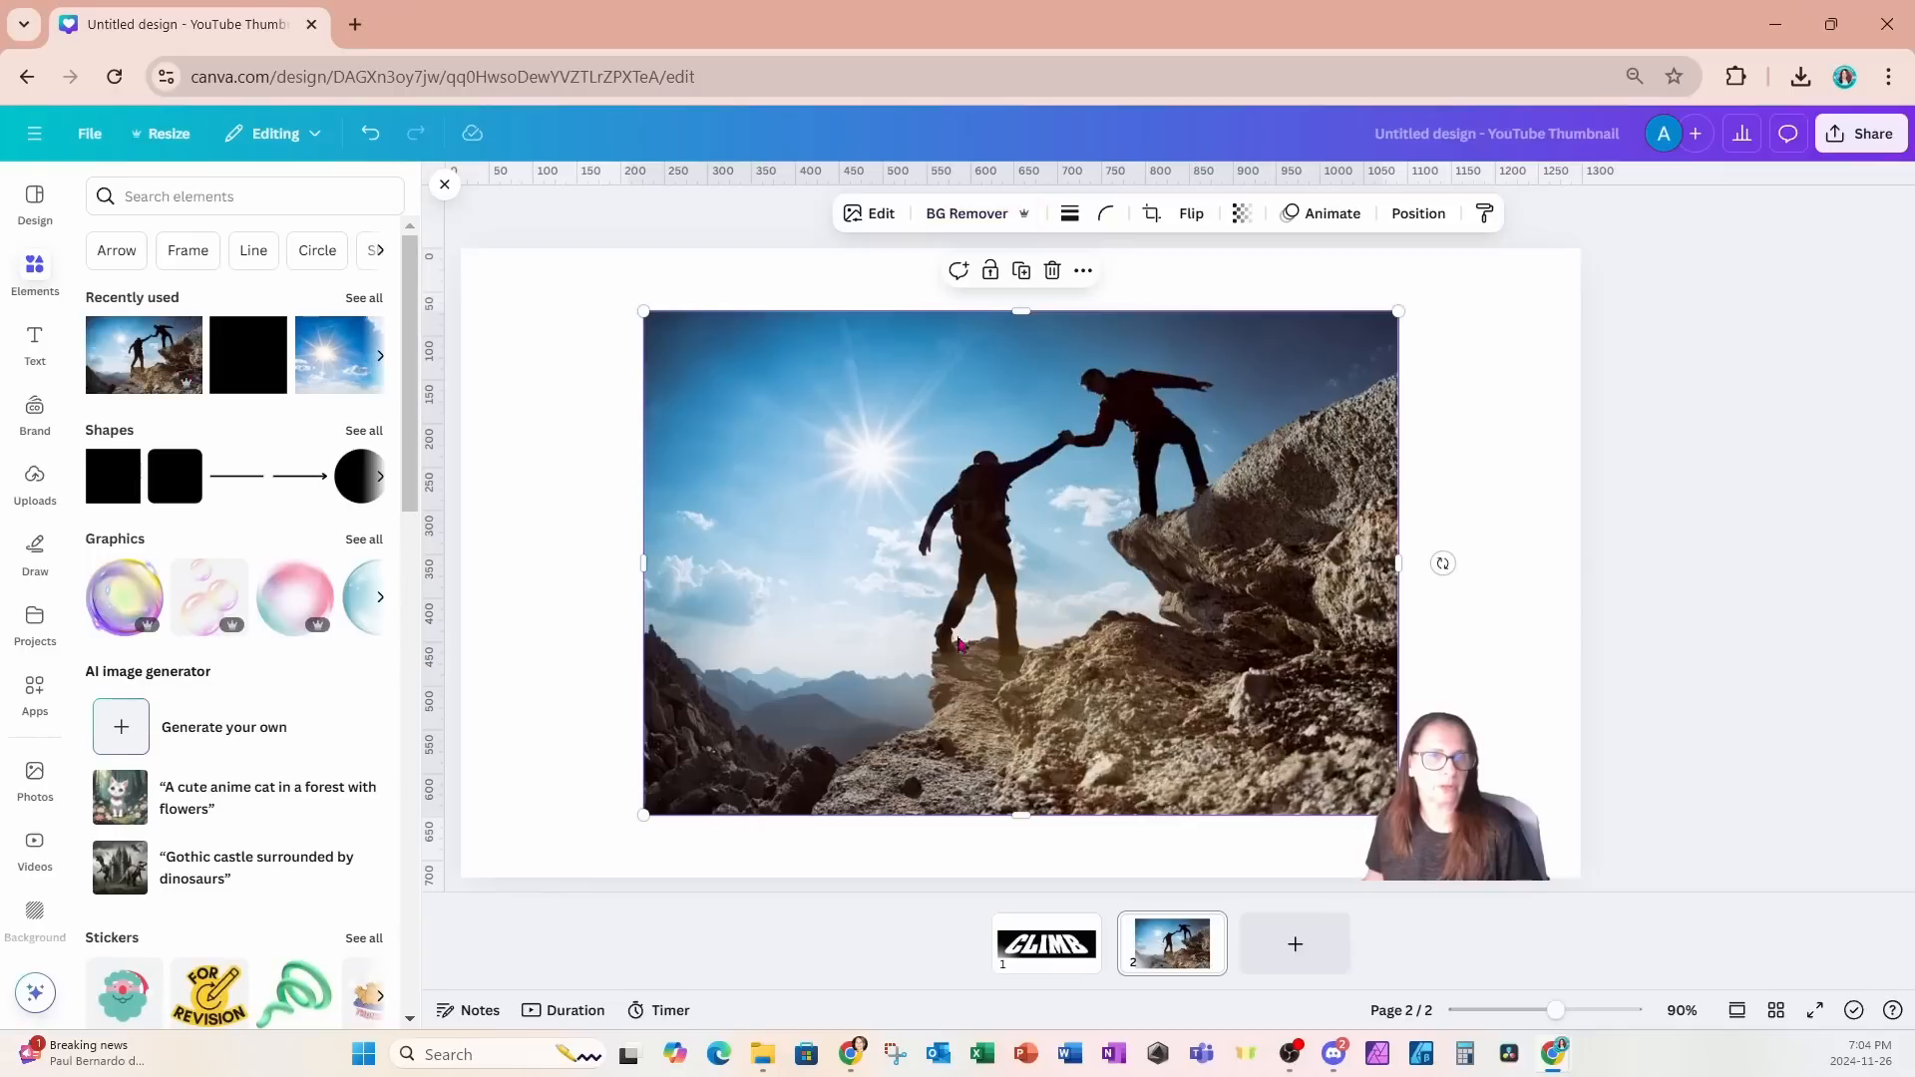
{"action": "left_click_drag", "start_coordinate": [964, 645], "coordinate": [794, 695]}
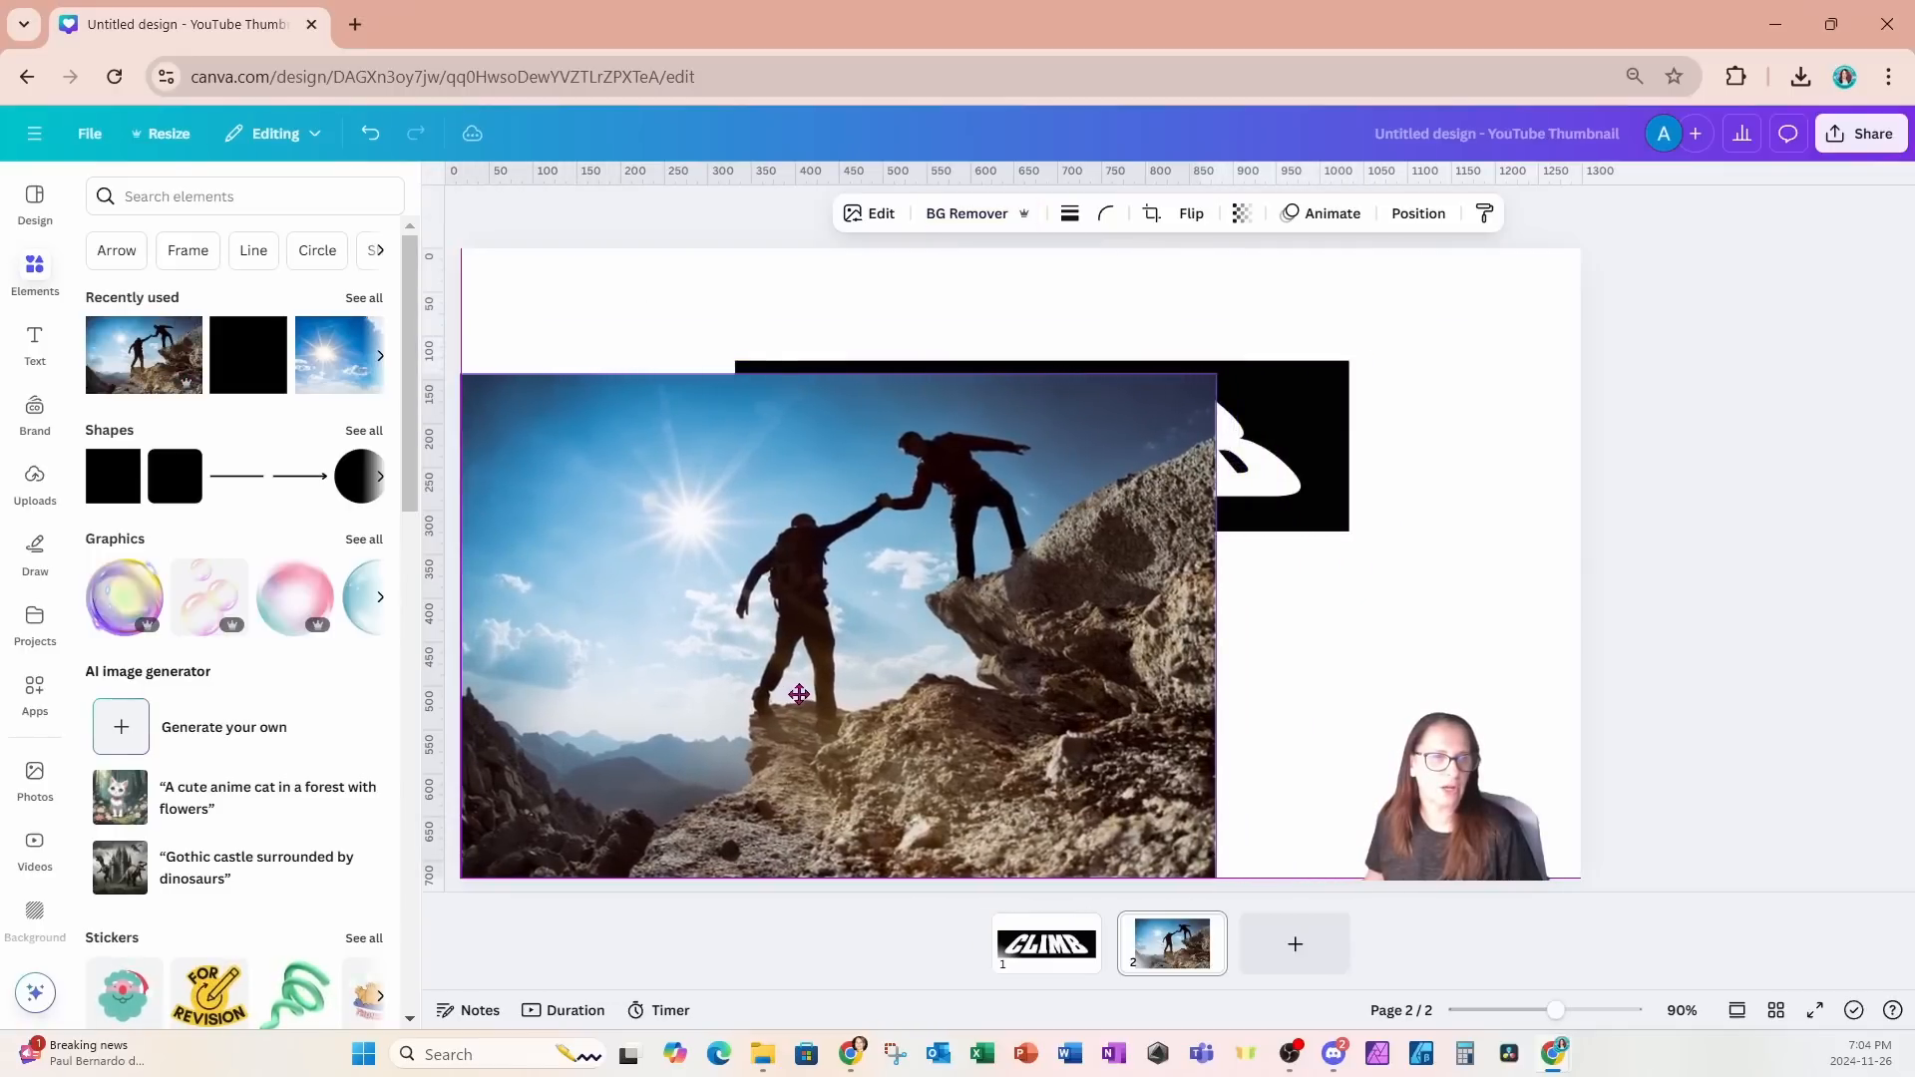
{"action": "left_click_drag", "start_coordinate": [1215, 626], "coordinate": [1582, 641]}
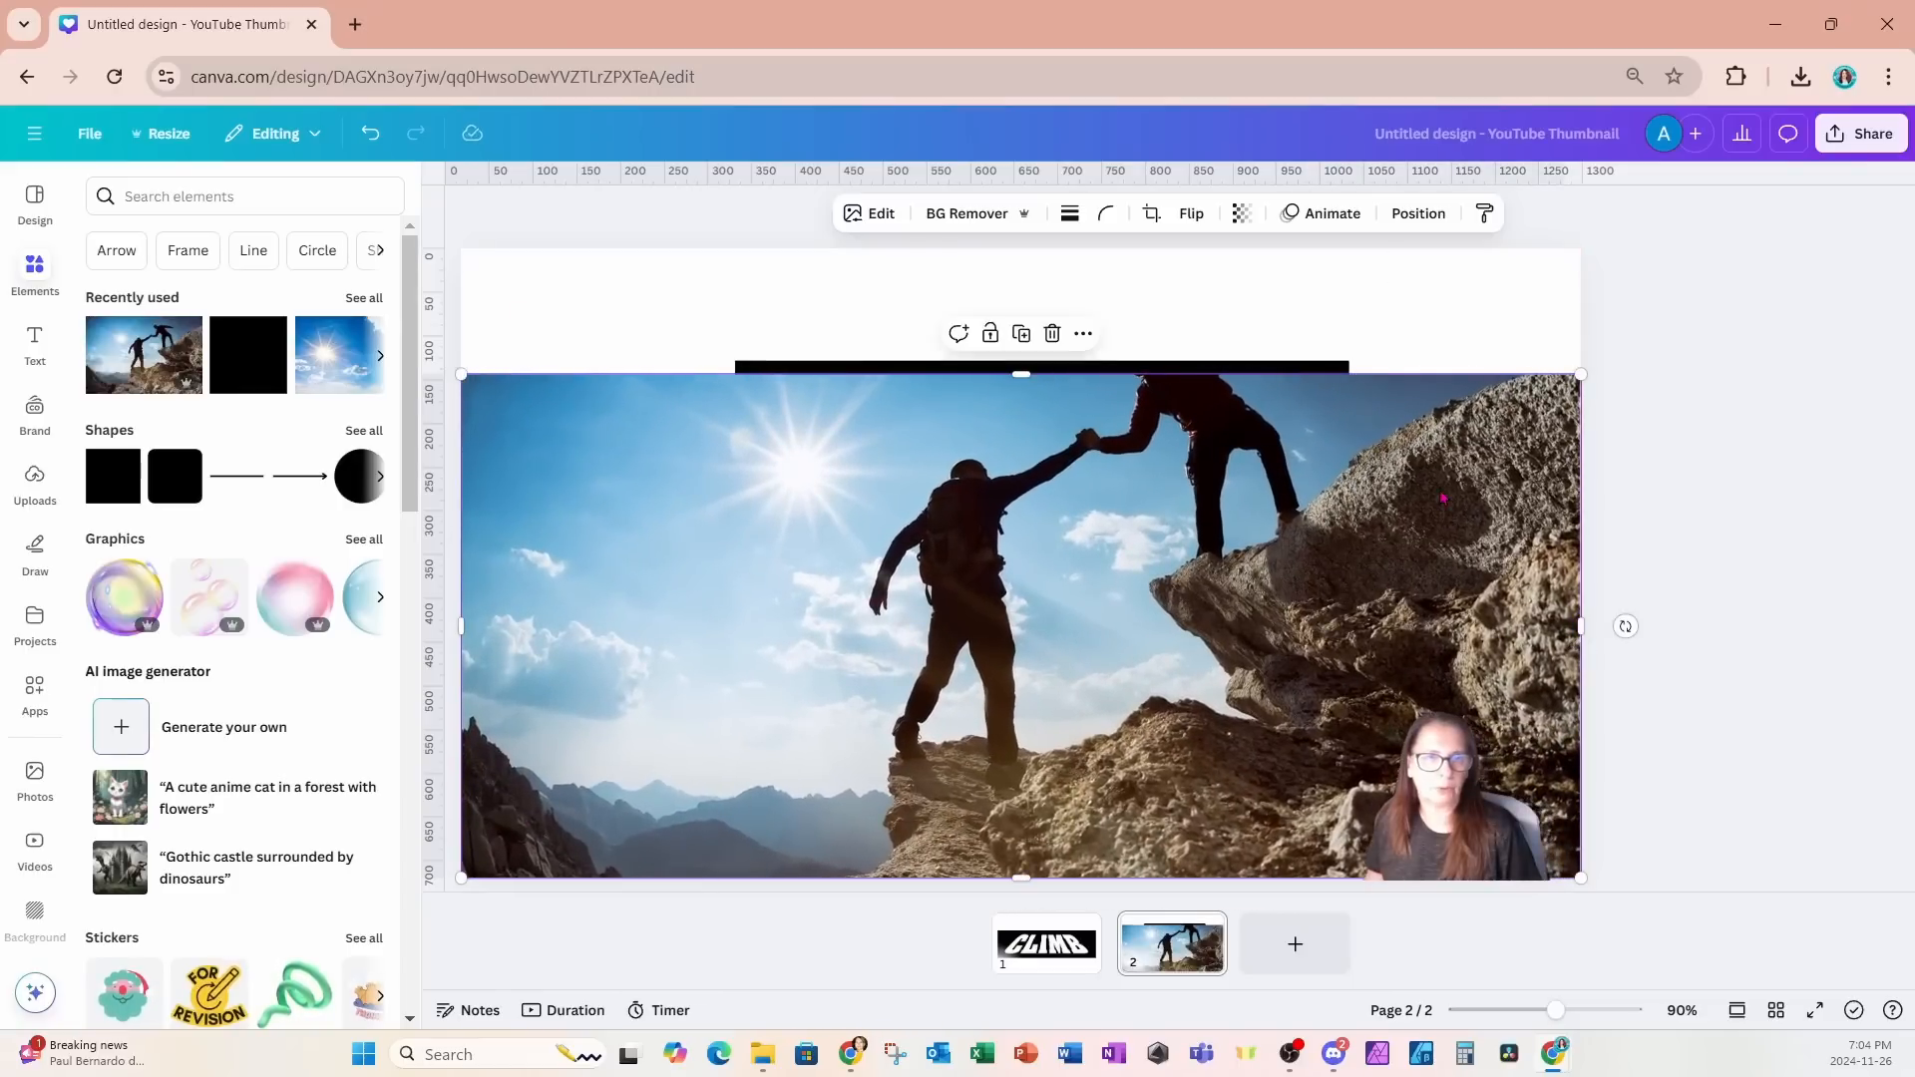
- Lower the climbers photo and extend its upper edge to uncover the whole higher climber
{"action": "left_click_drag", "start_coordinate": [1439, 489], "coordinate": [1439, 556]}
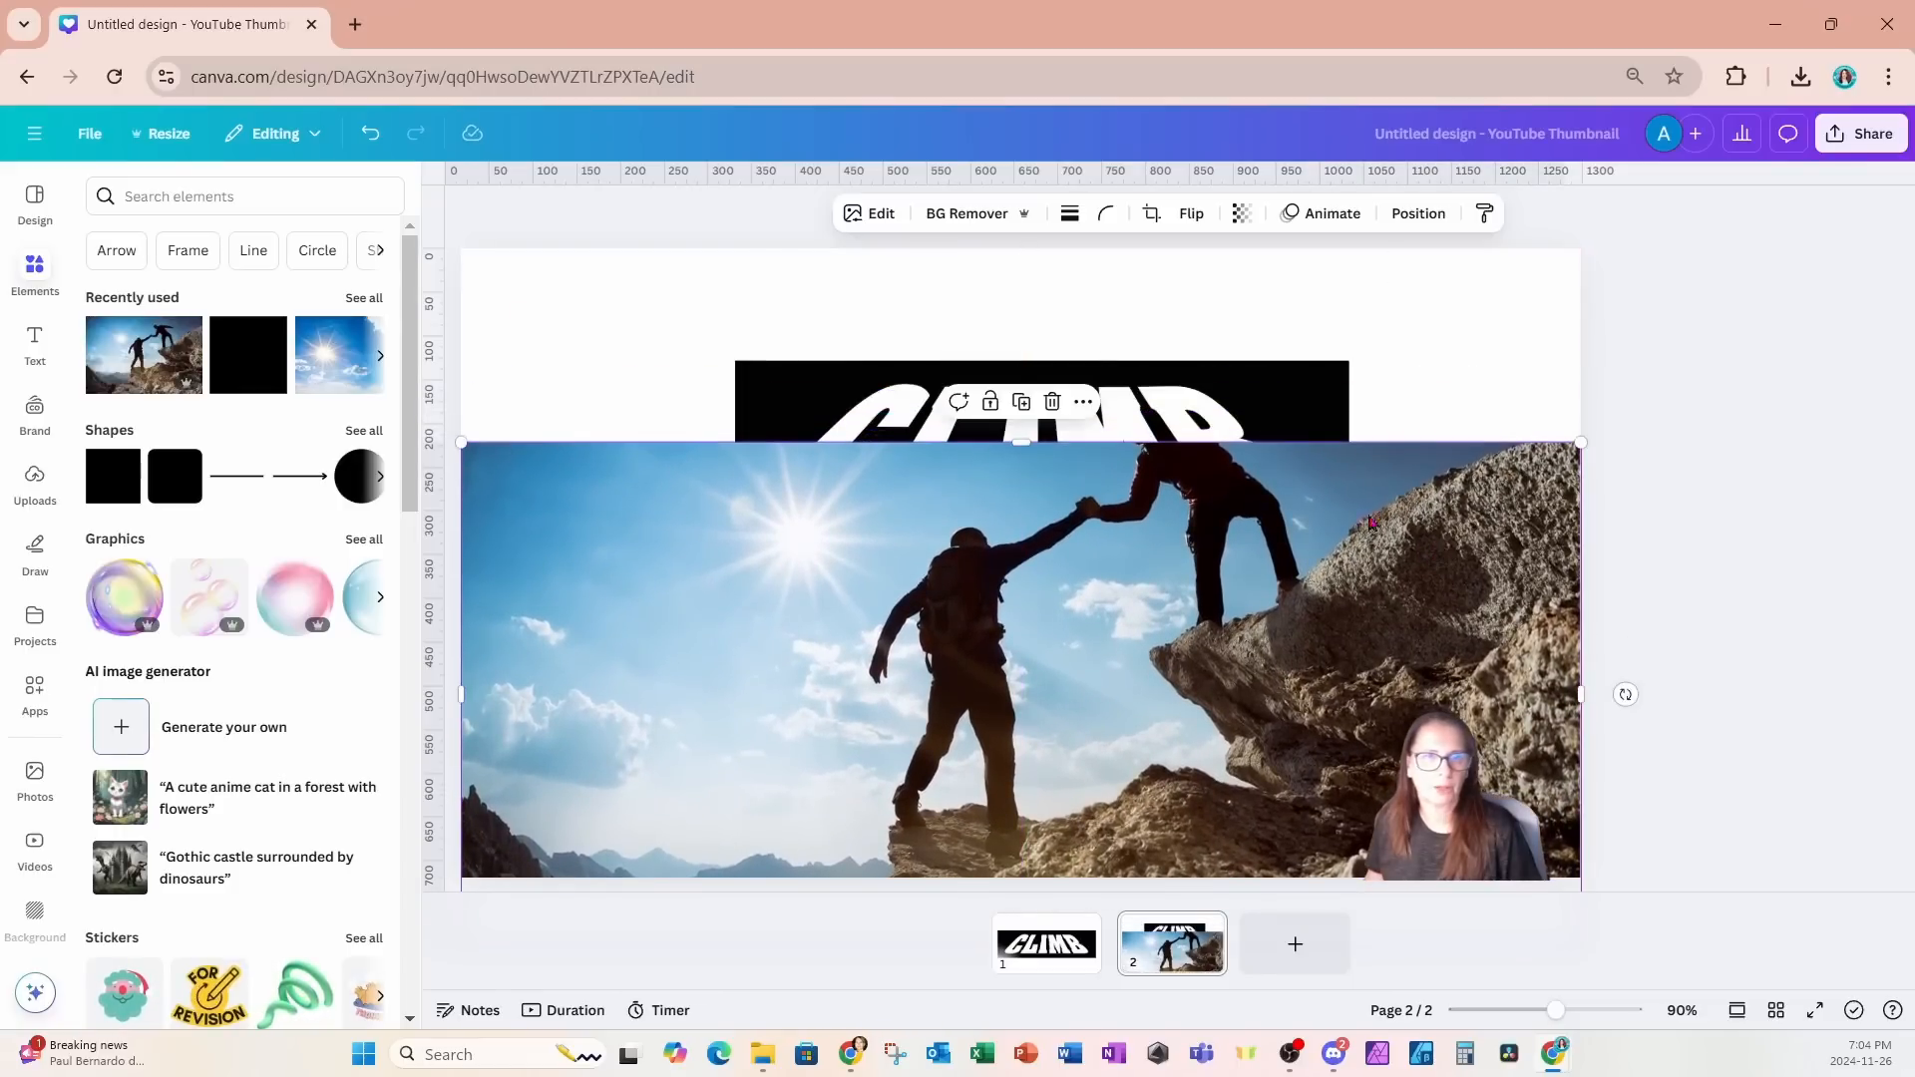
{"action": "left_click_drag", "start_coordinate": [1052, 442], "coordinate": [1048, 359]}
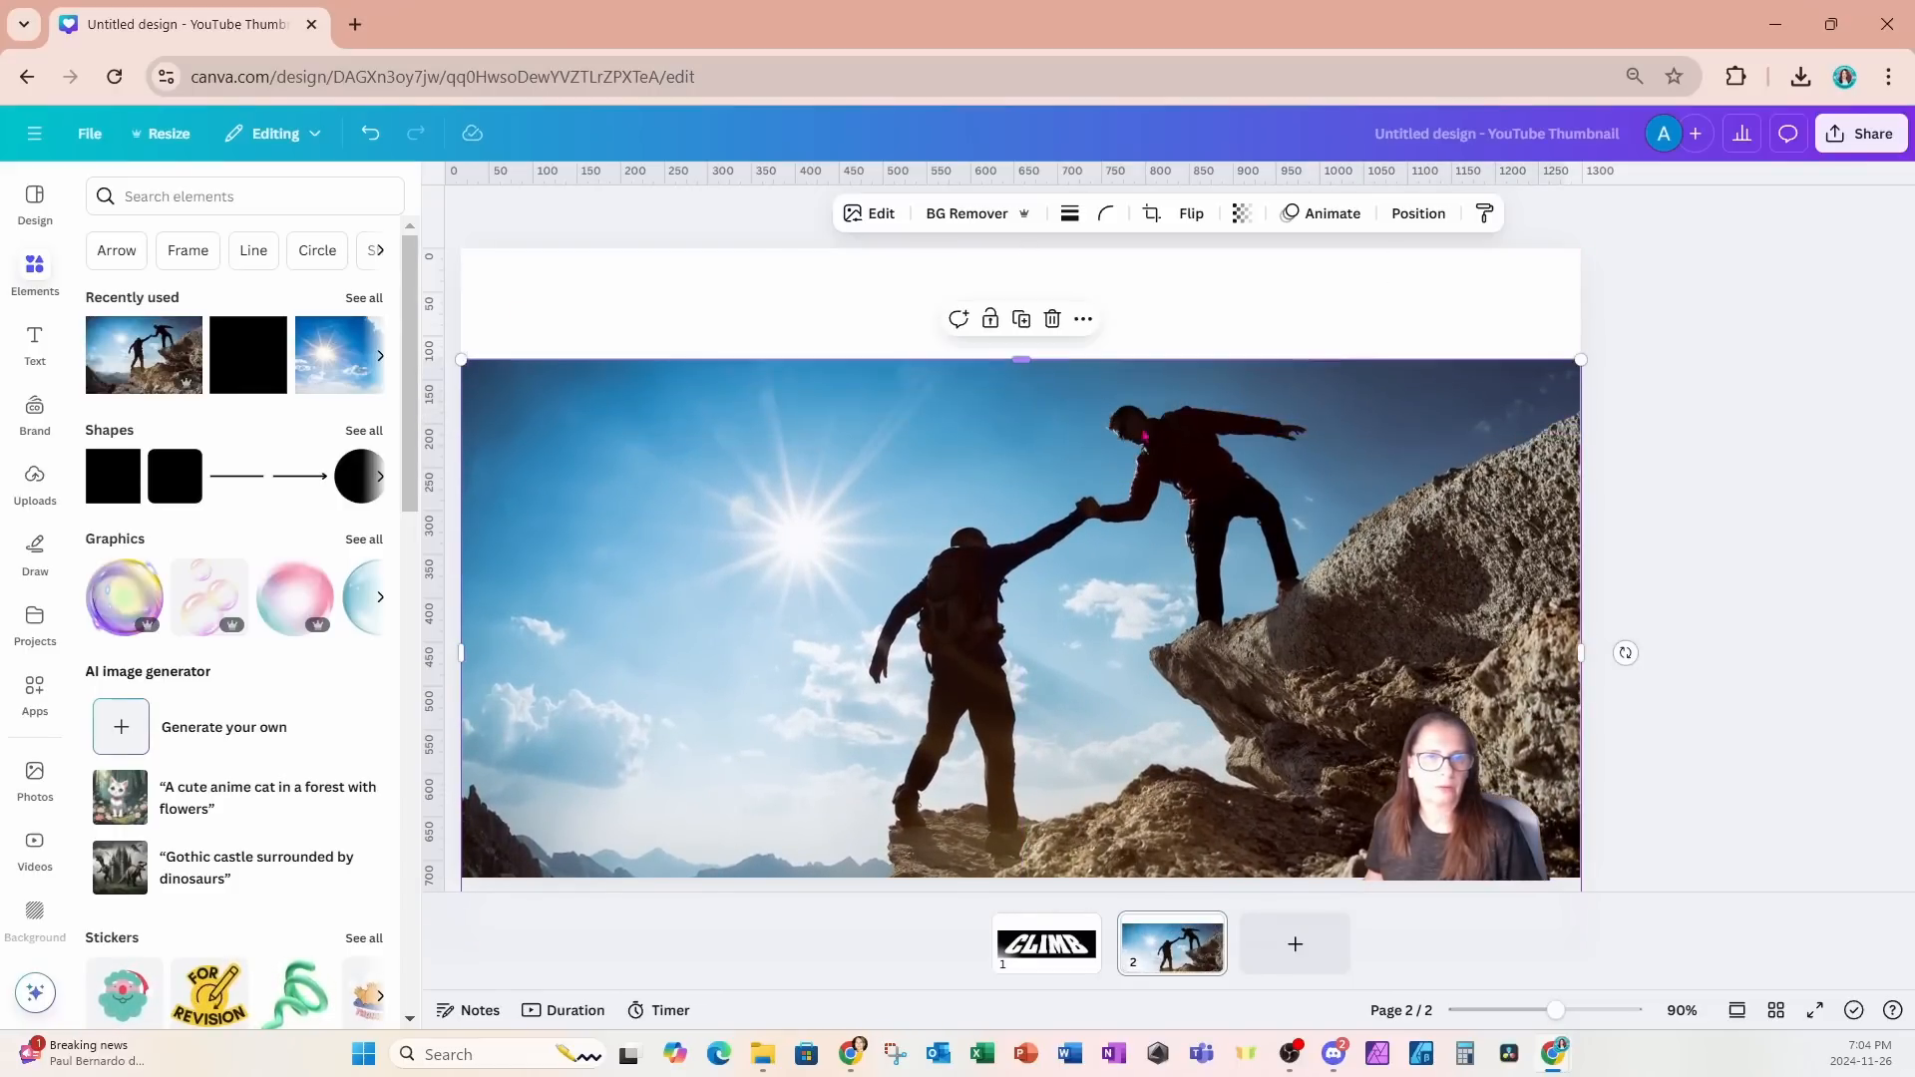
{"action": "left_click_drag", "start_coordinate": [1393, 527], "coordinate": [1389, 539]}
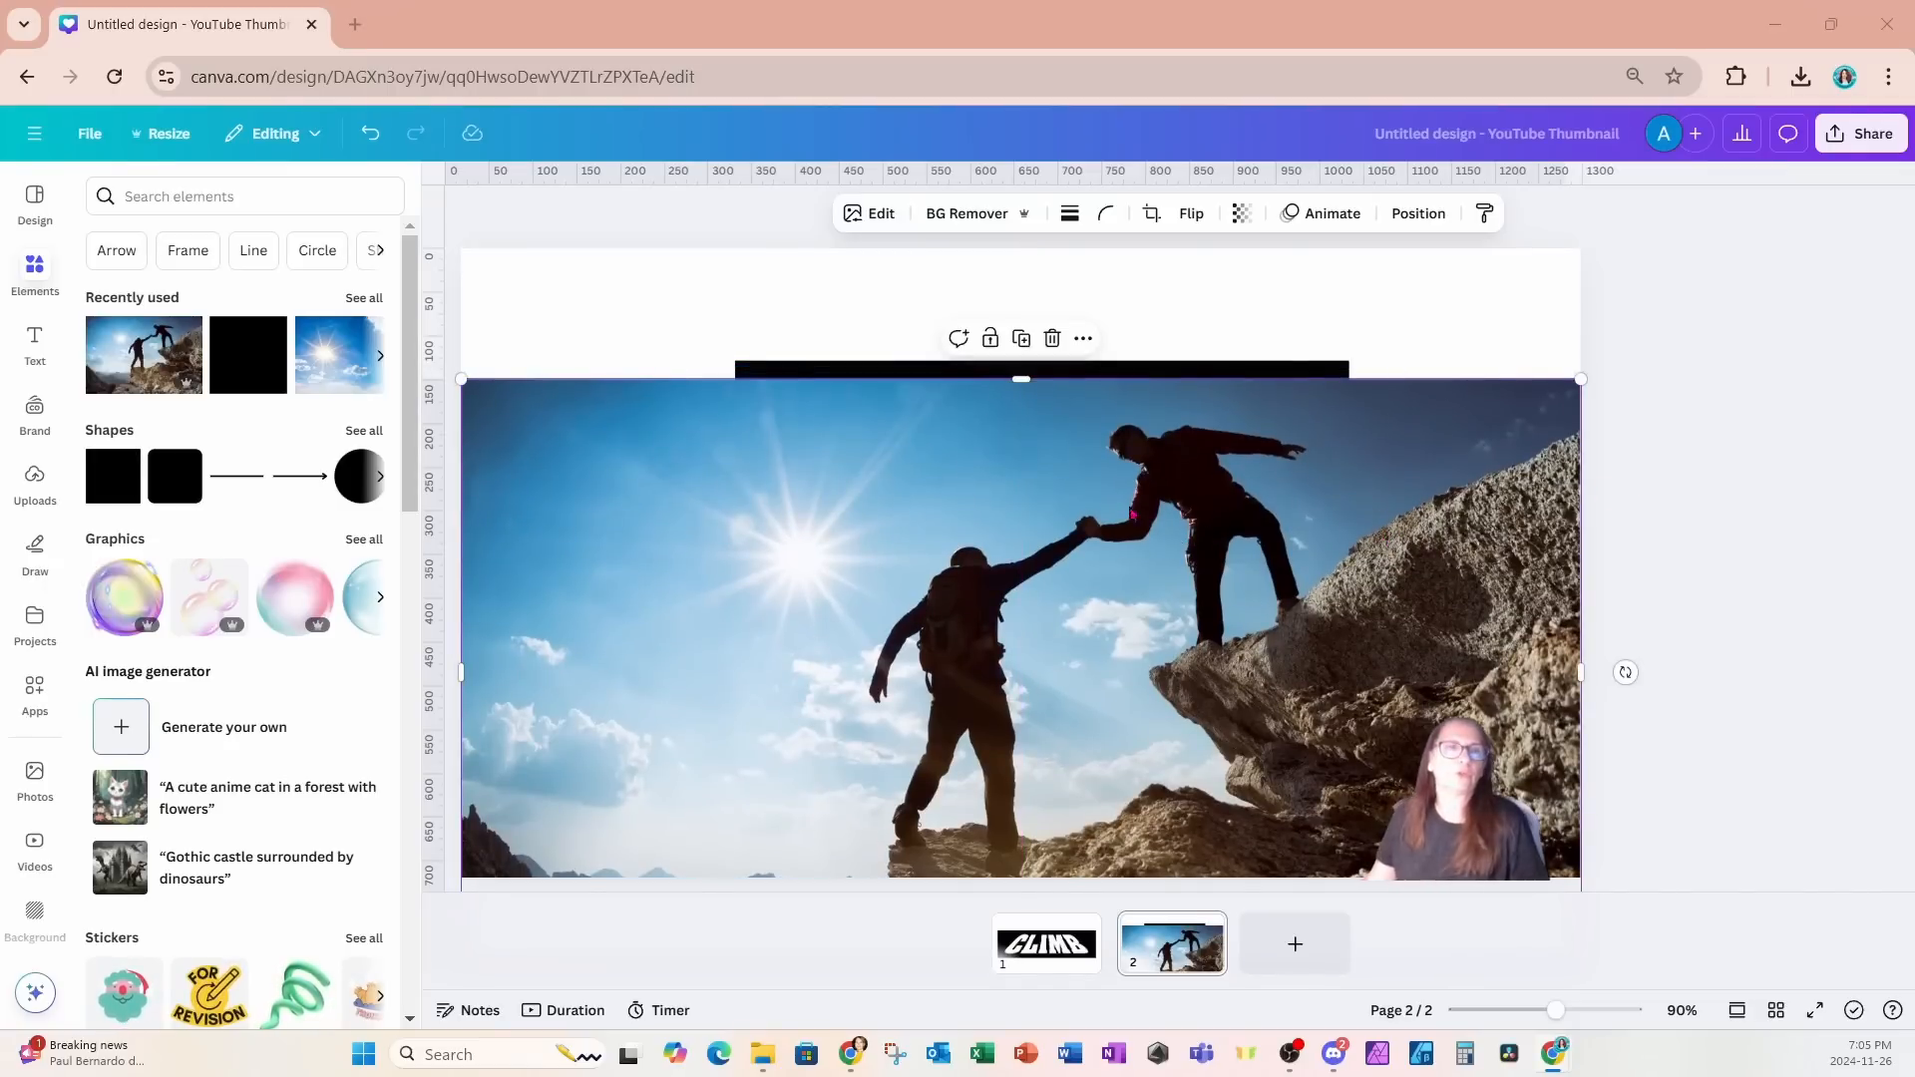
- Duplicate the climbers photo, remove the copy's background and shift the cutout to the right
{"action": "left_click", "coordinate": [1021, 339]}
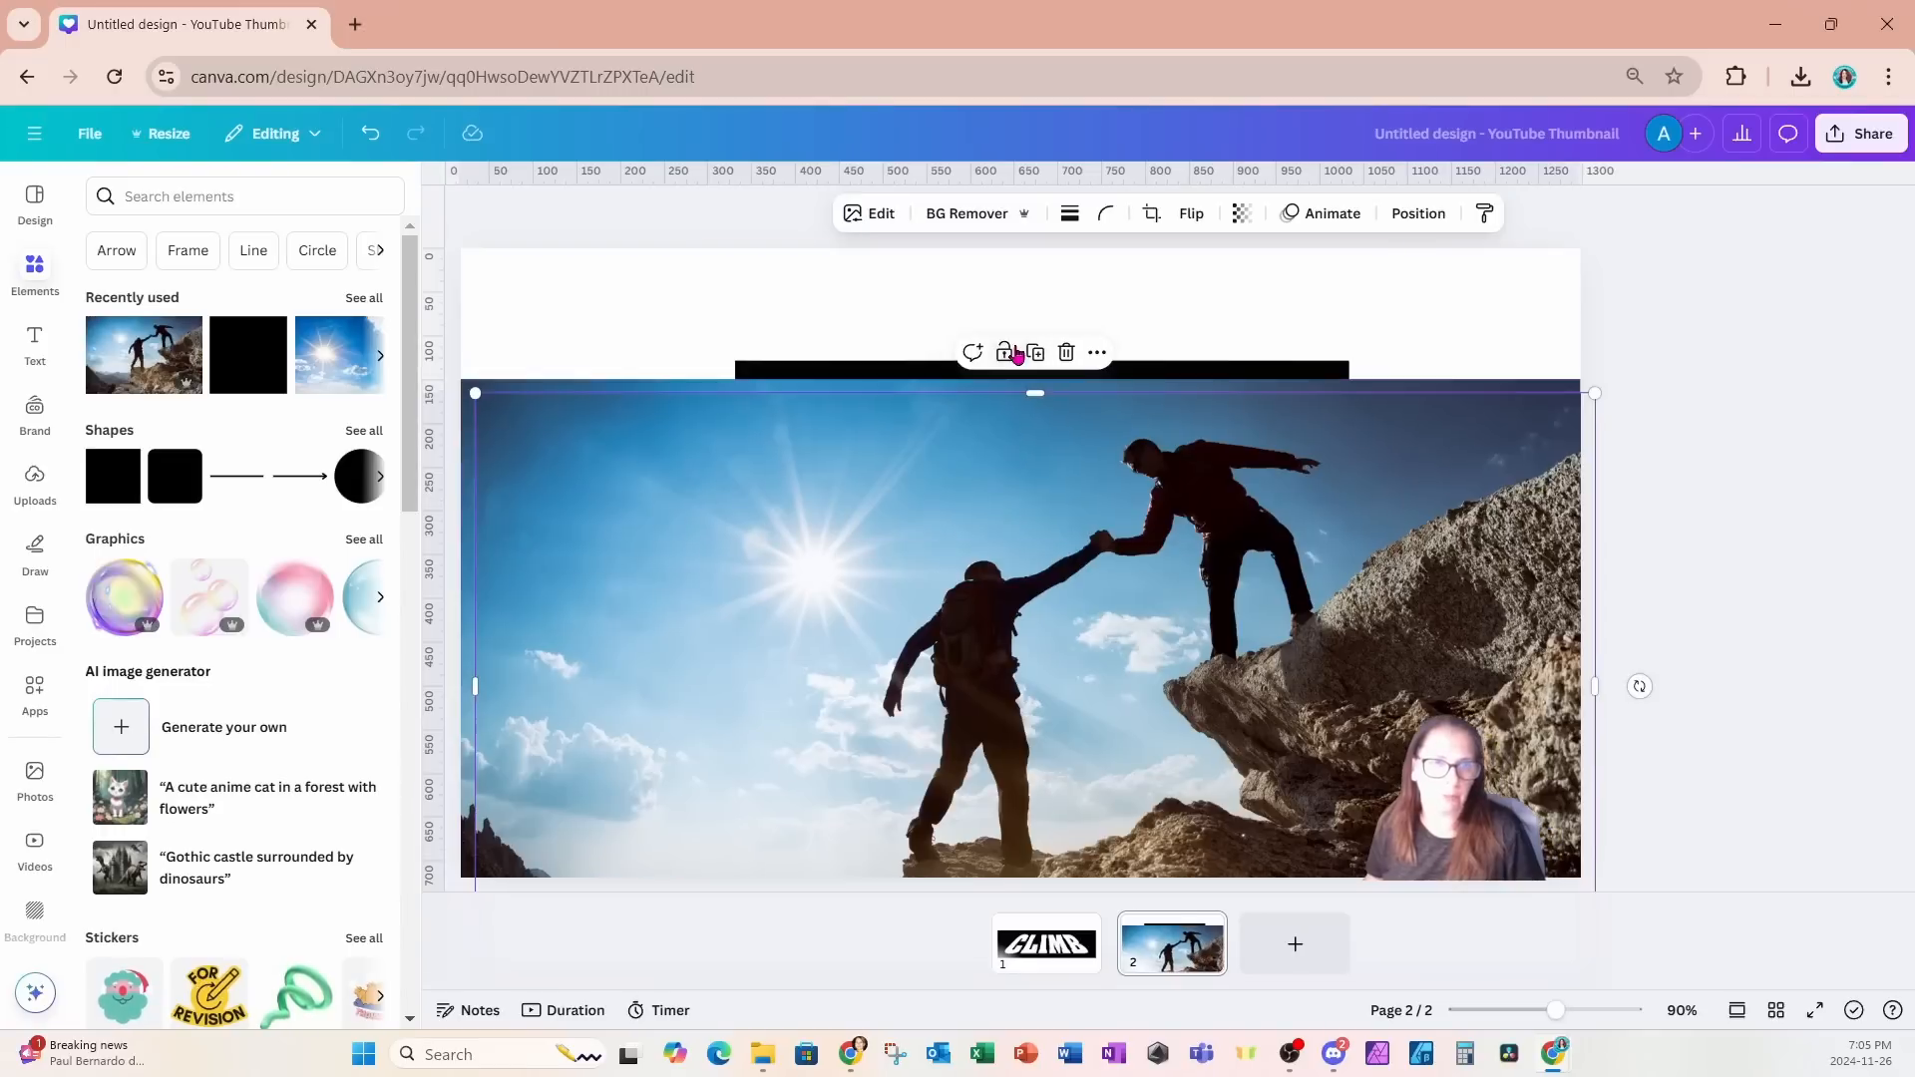
{"action": "left_click", "coordinate": [980, 214]}
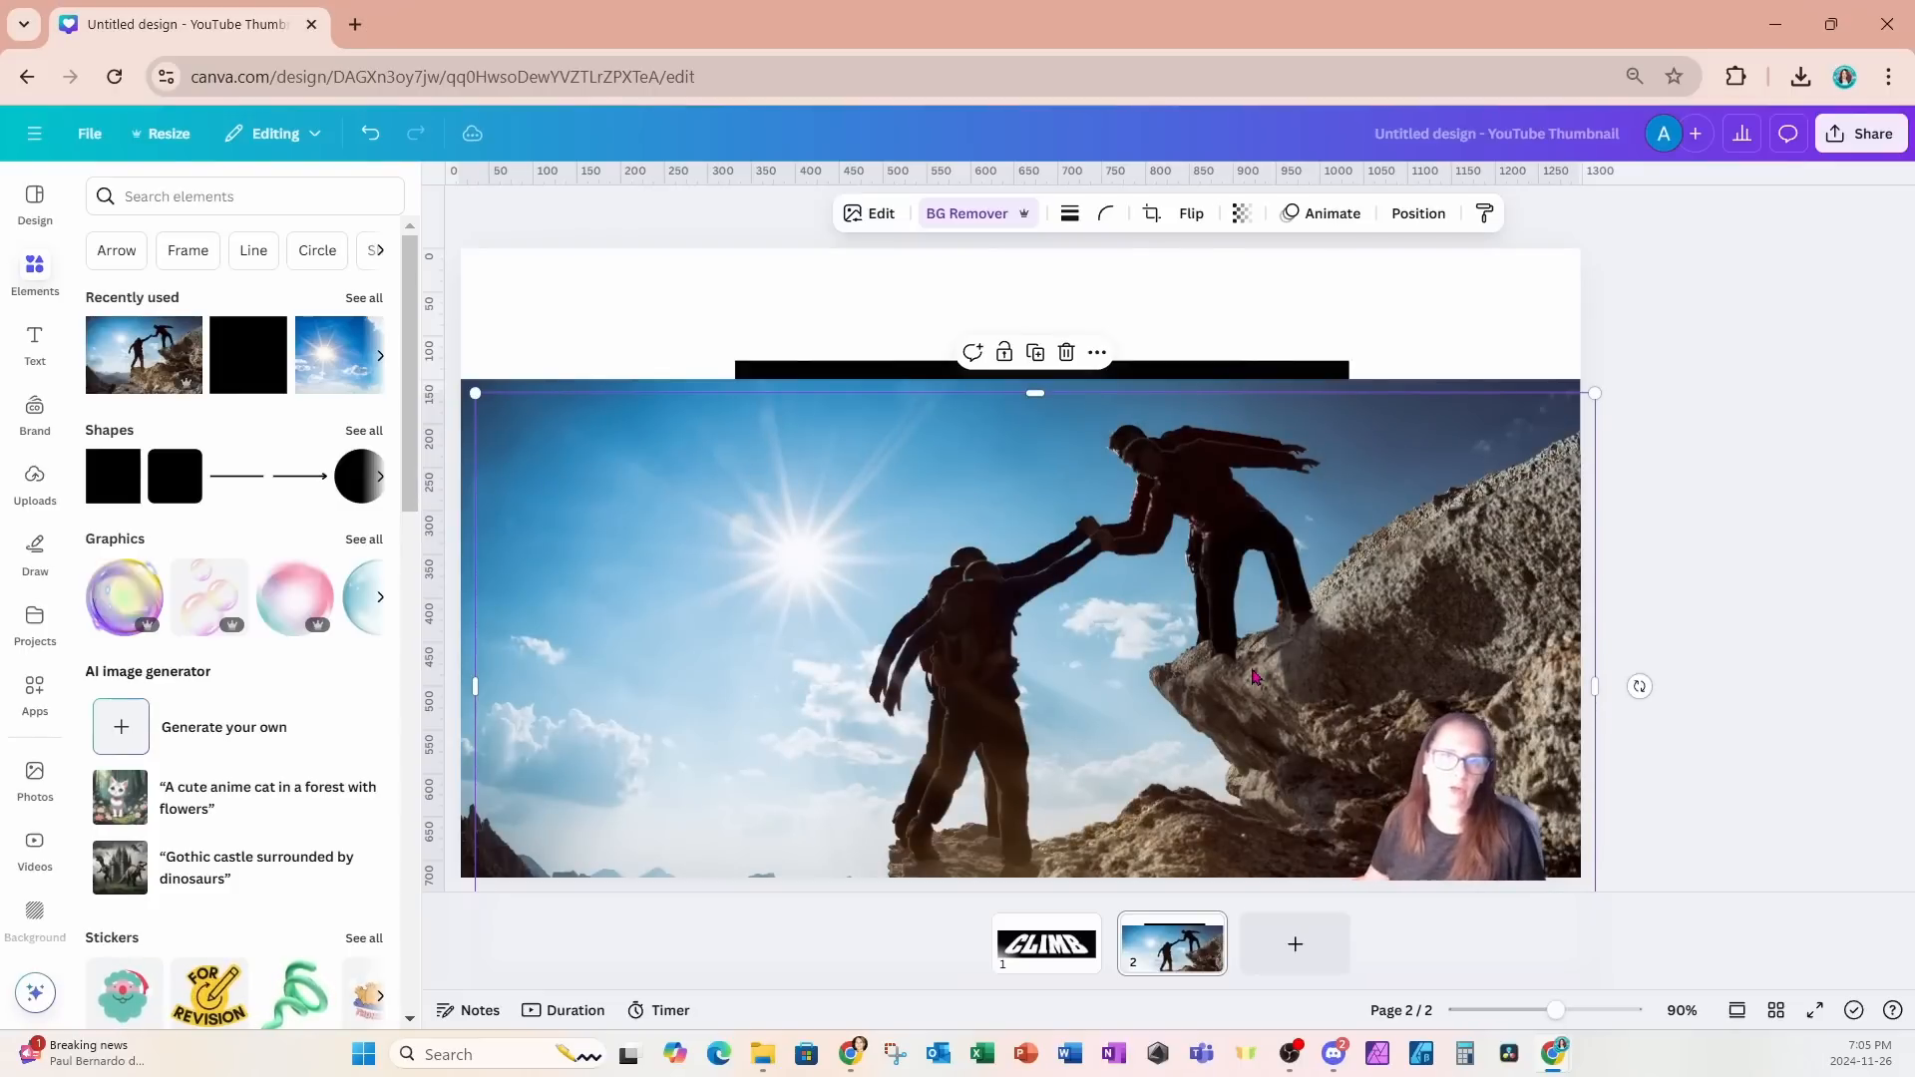
{"action": "left_click_drag", "start_coordinate": [1254, 677], "coordinate": [1557, 678]}
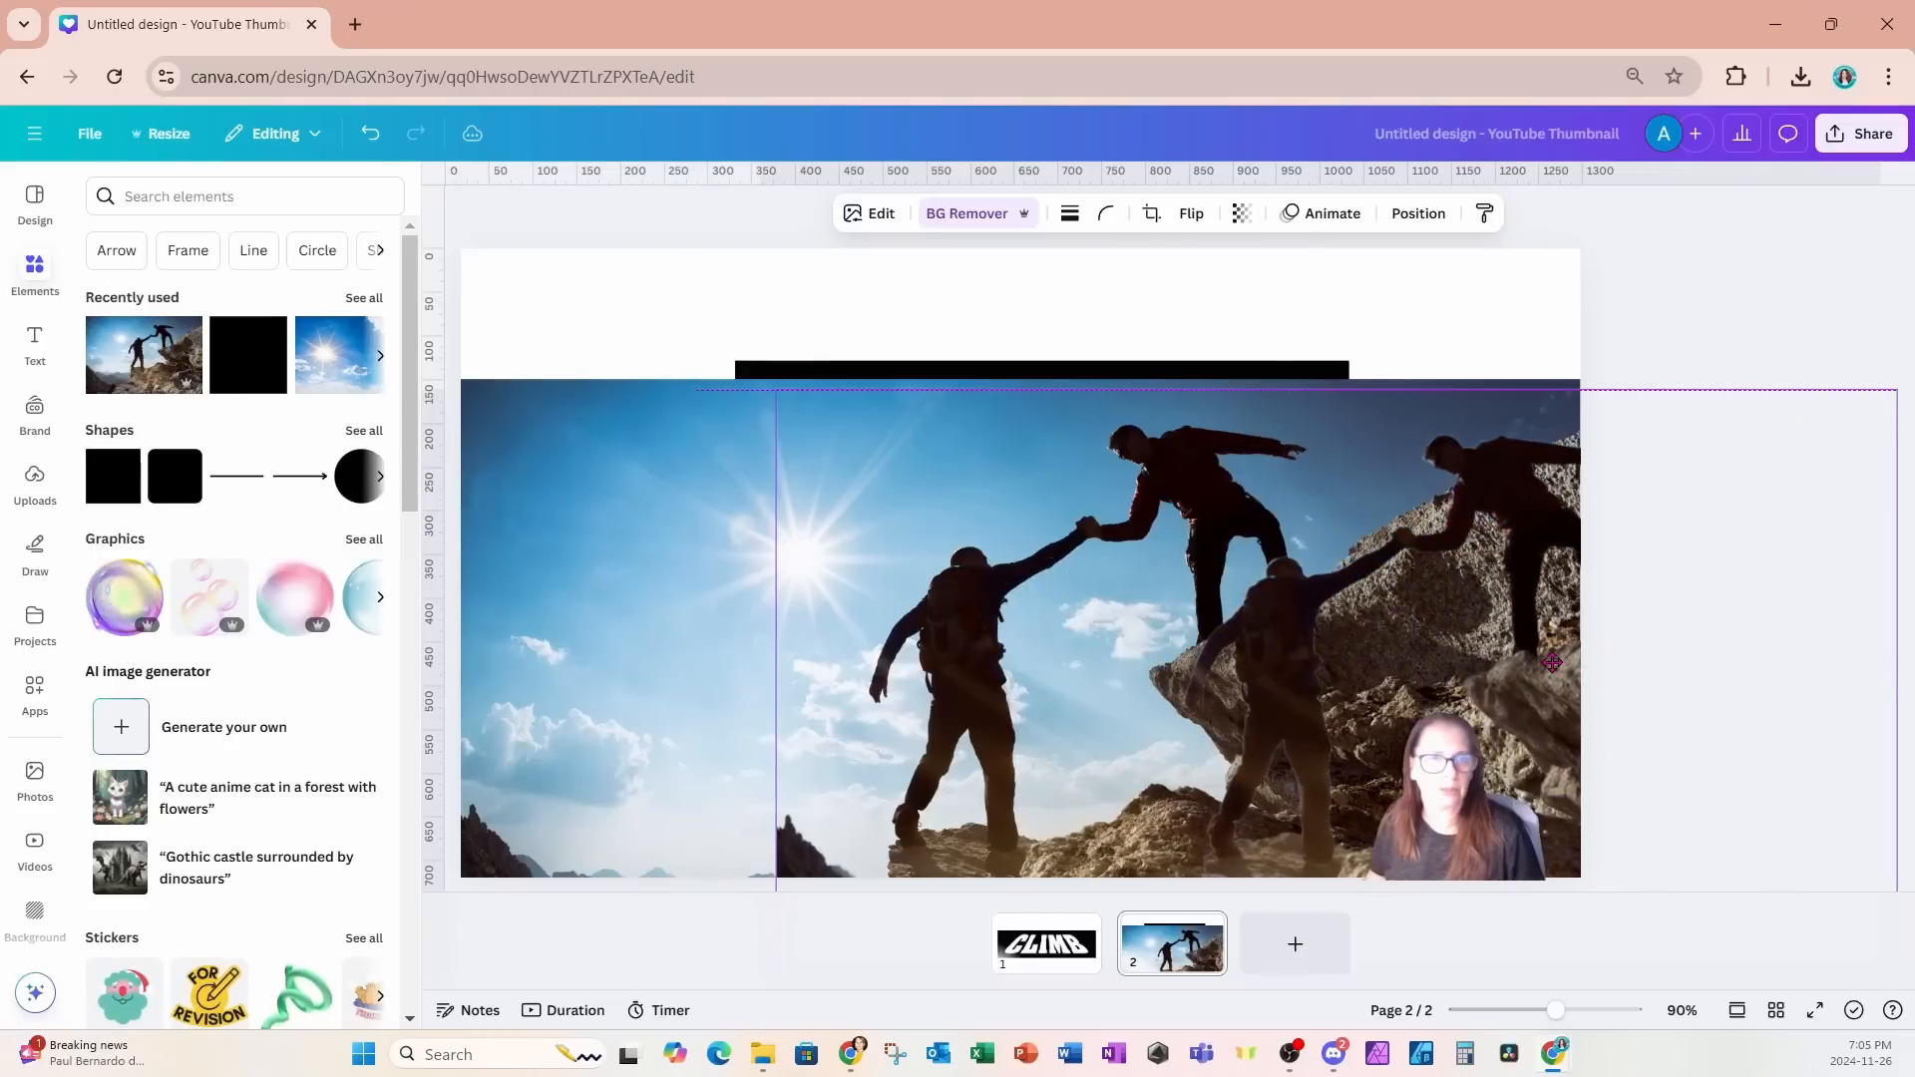
- Bring the CLIMB image one level forward, above the full photo and beneath the climbers cutout
{"action": "left_click", "coordinate": [798, 347]}
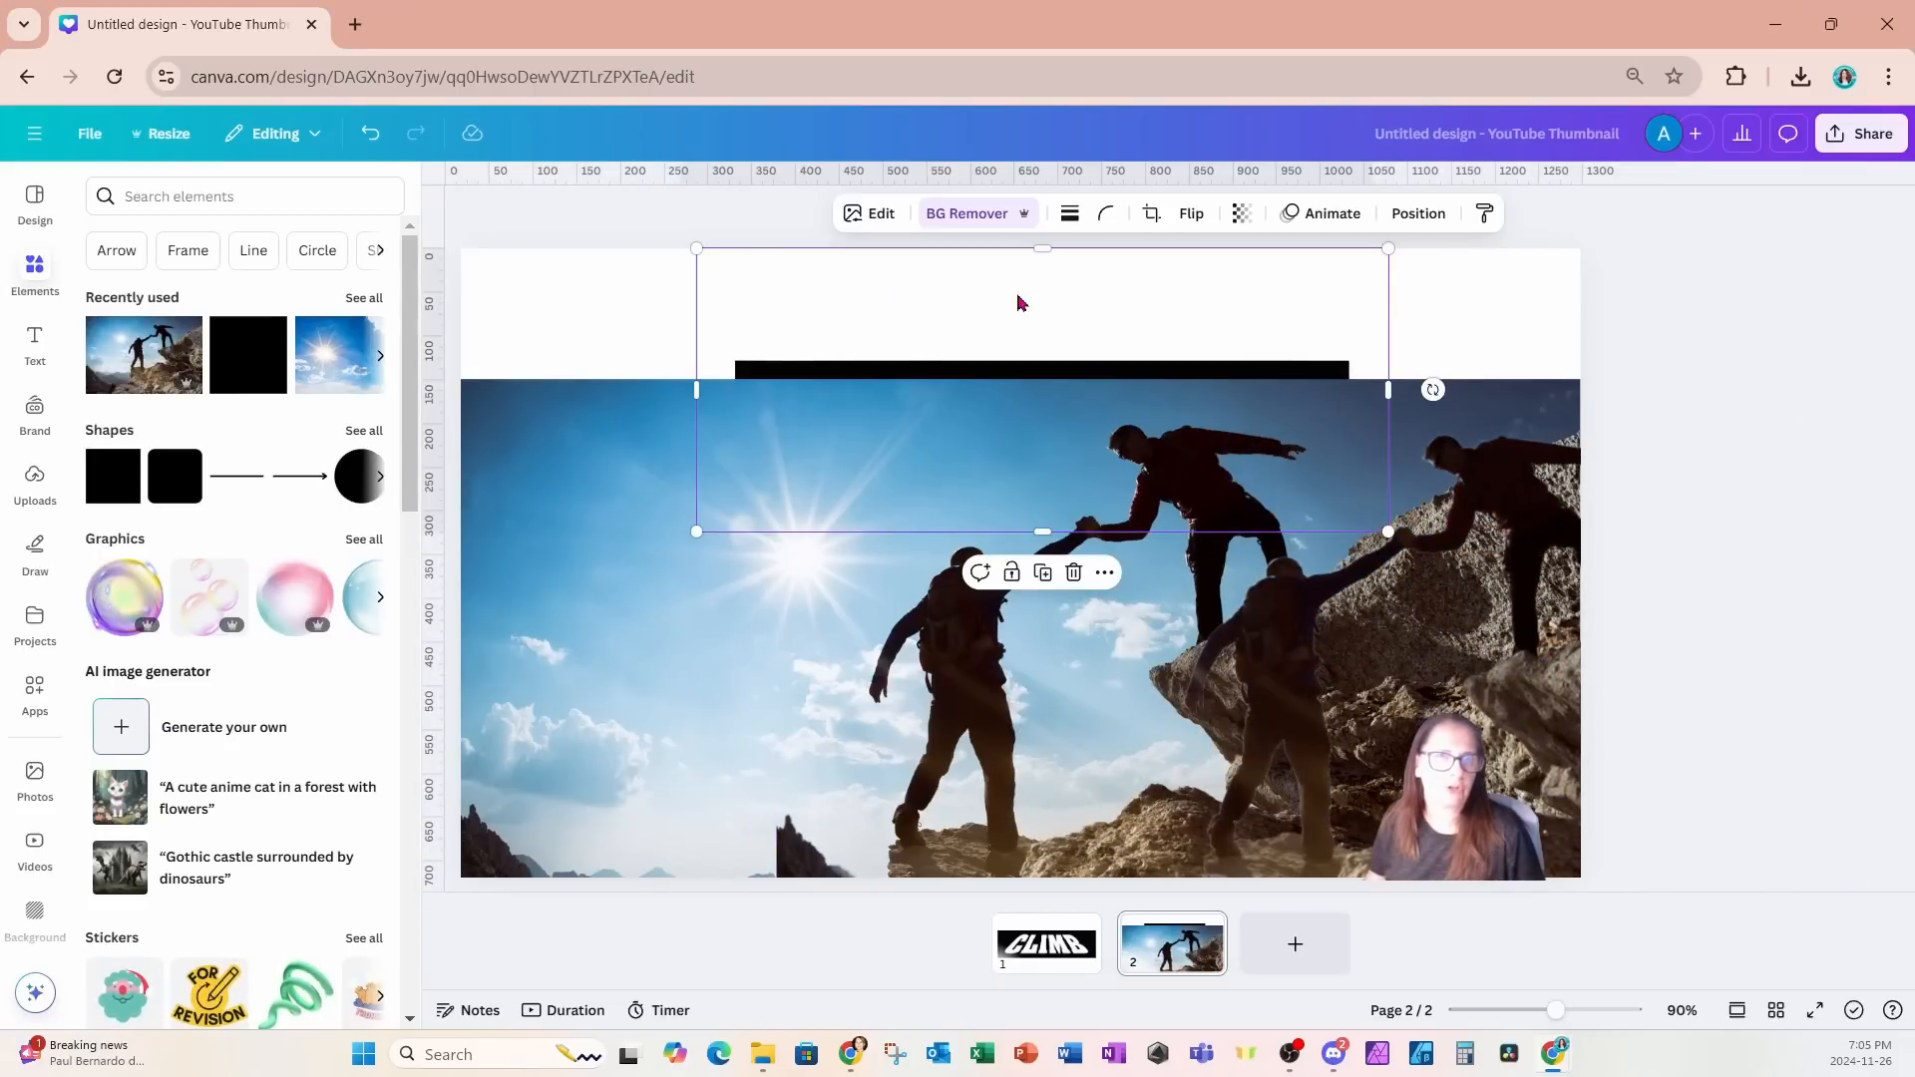
{"action": "left_click", "coordinate": [1417, 213]}
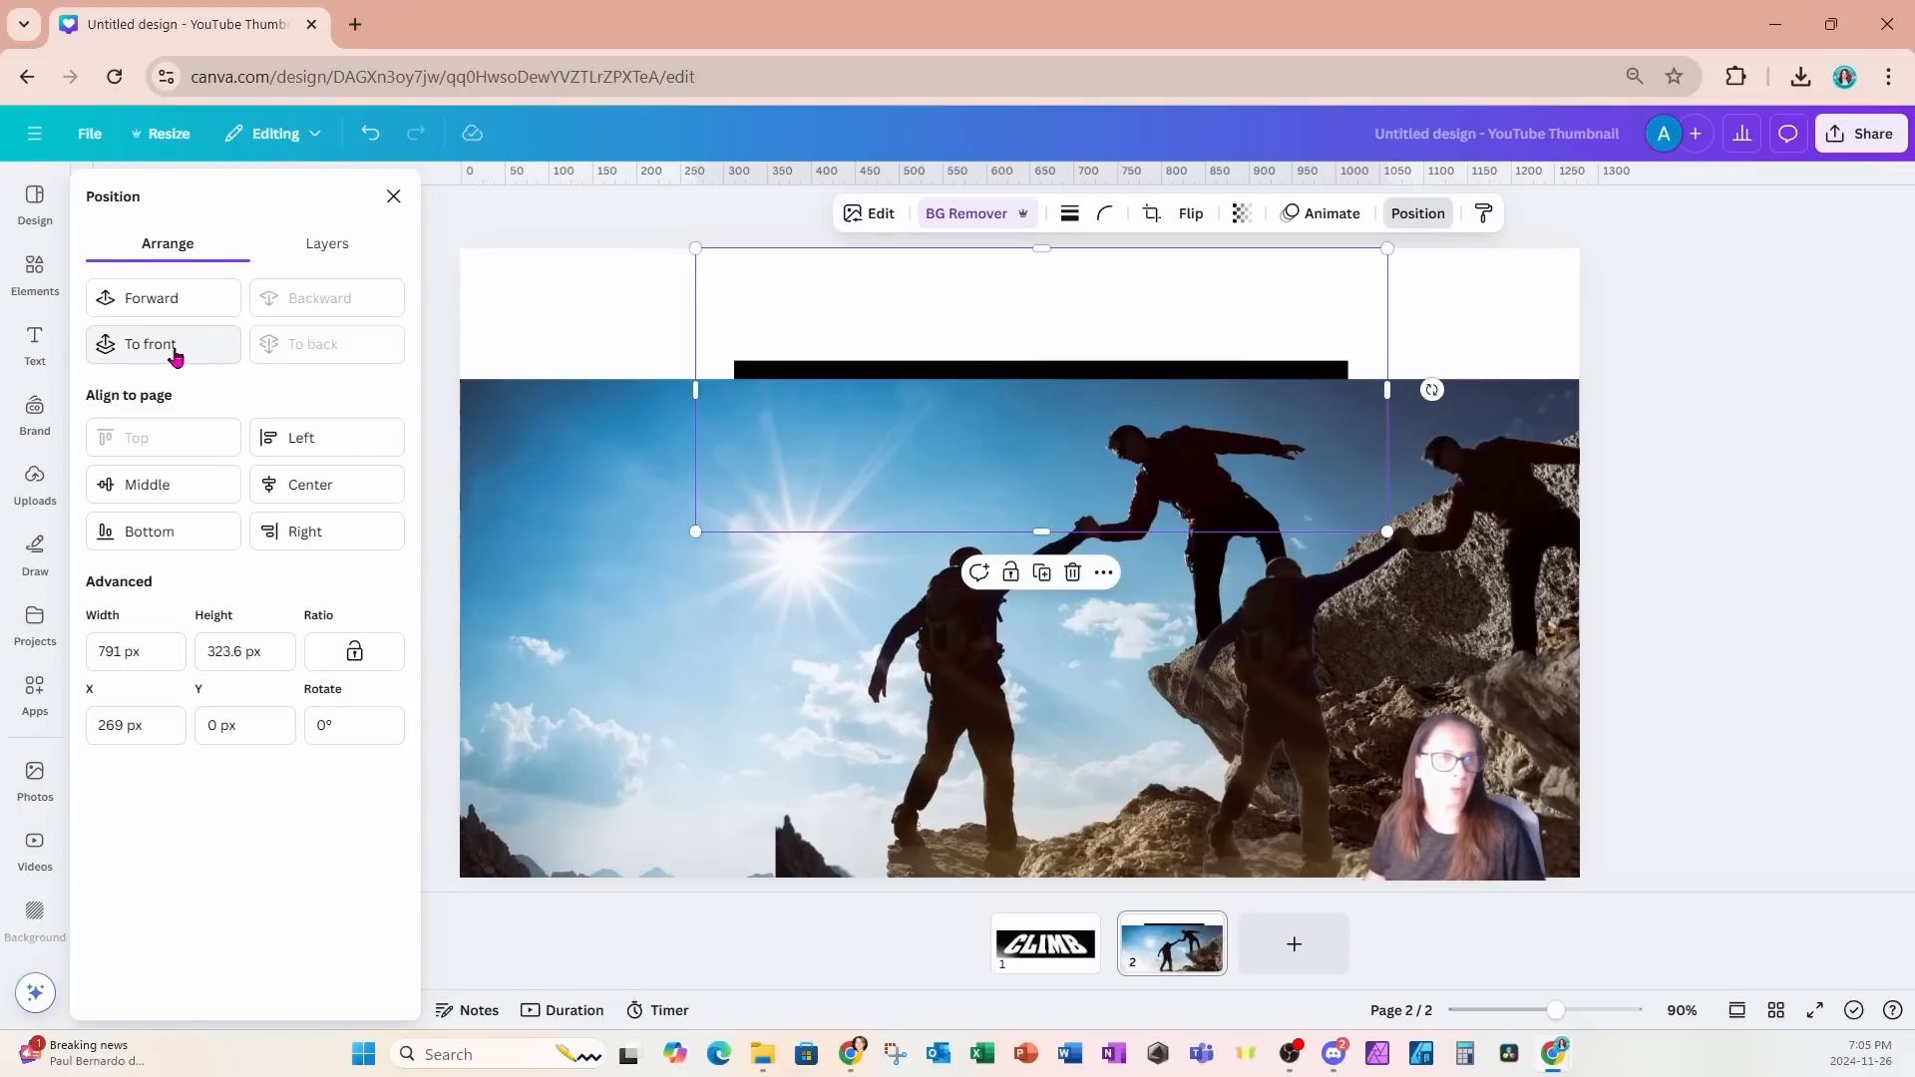
{"action": "left_click", "coordinate": [171, 312]}
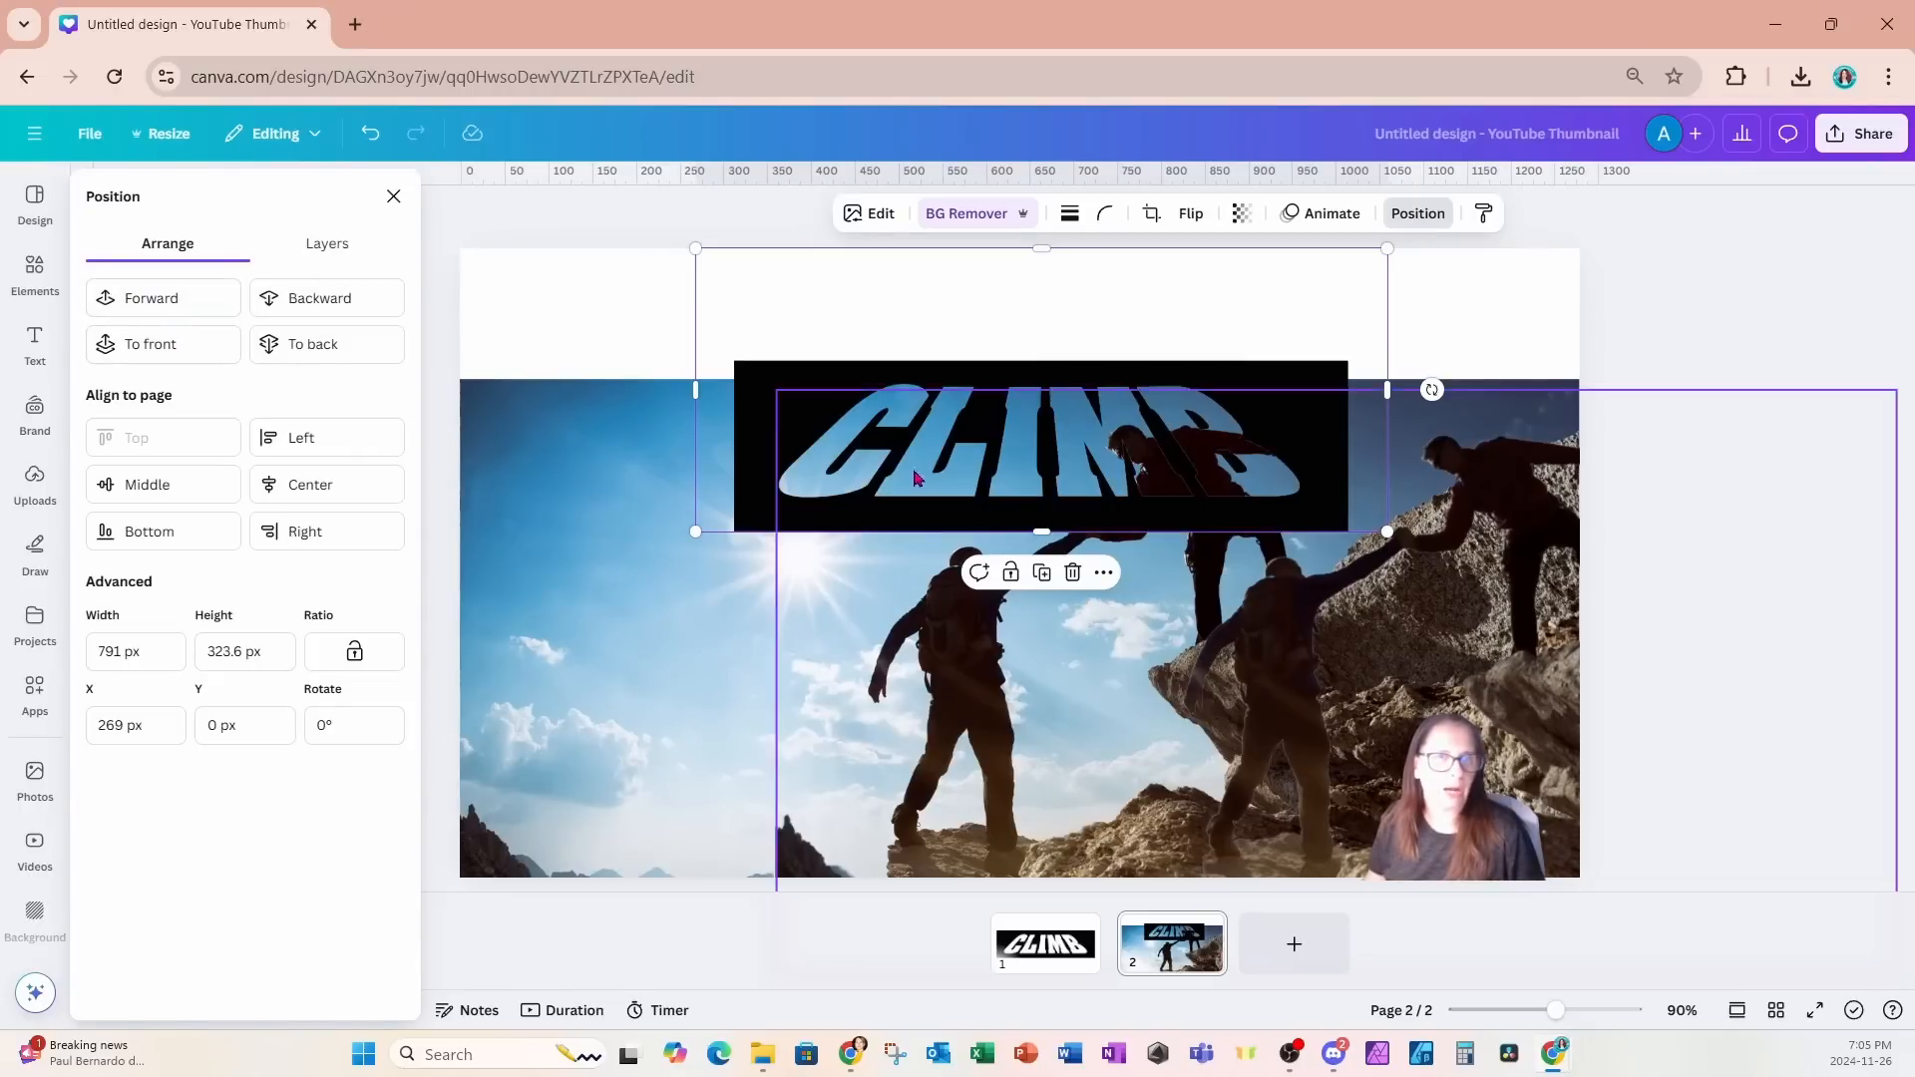
- Move the CLIMB image to the lower part of the page and enlarge it to about 1470 px wide and 443 px high
{"action": "left_click_drag", "start_coordinate": [931, 304], "coordinate": [659, 643]}
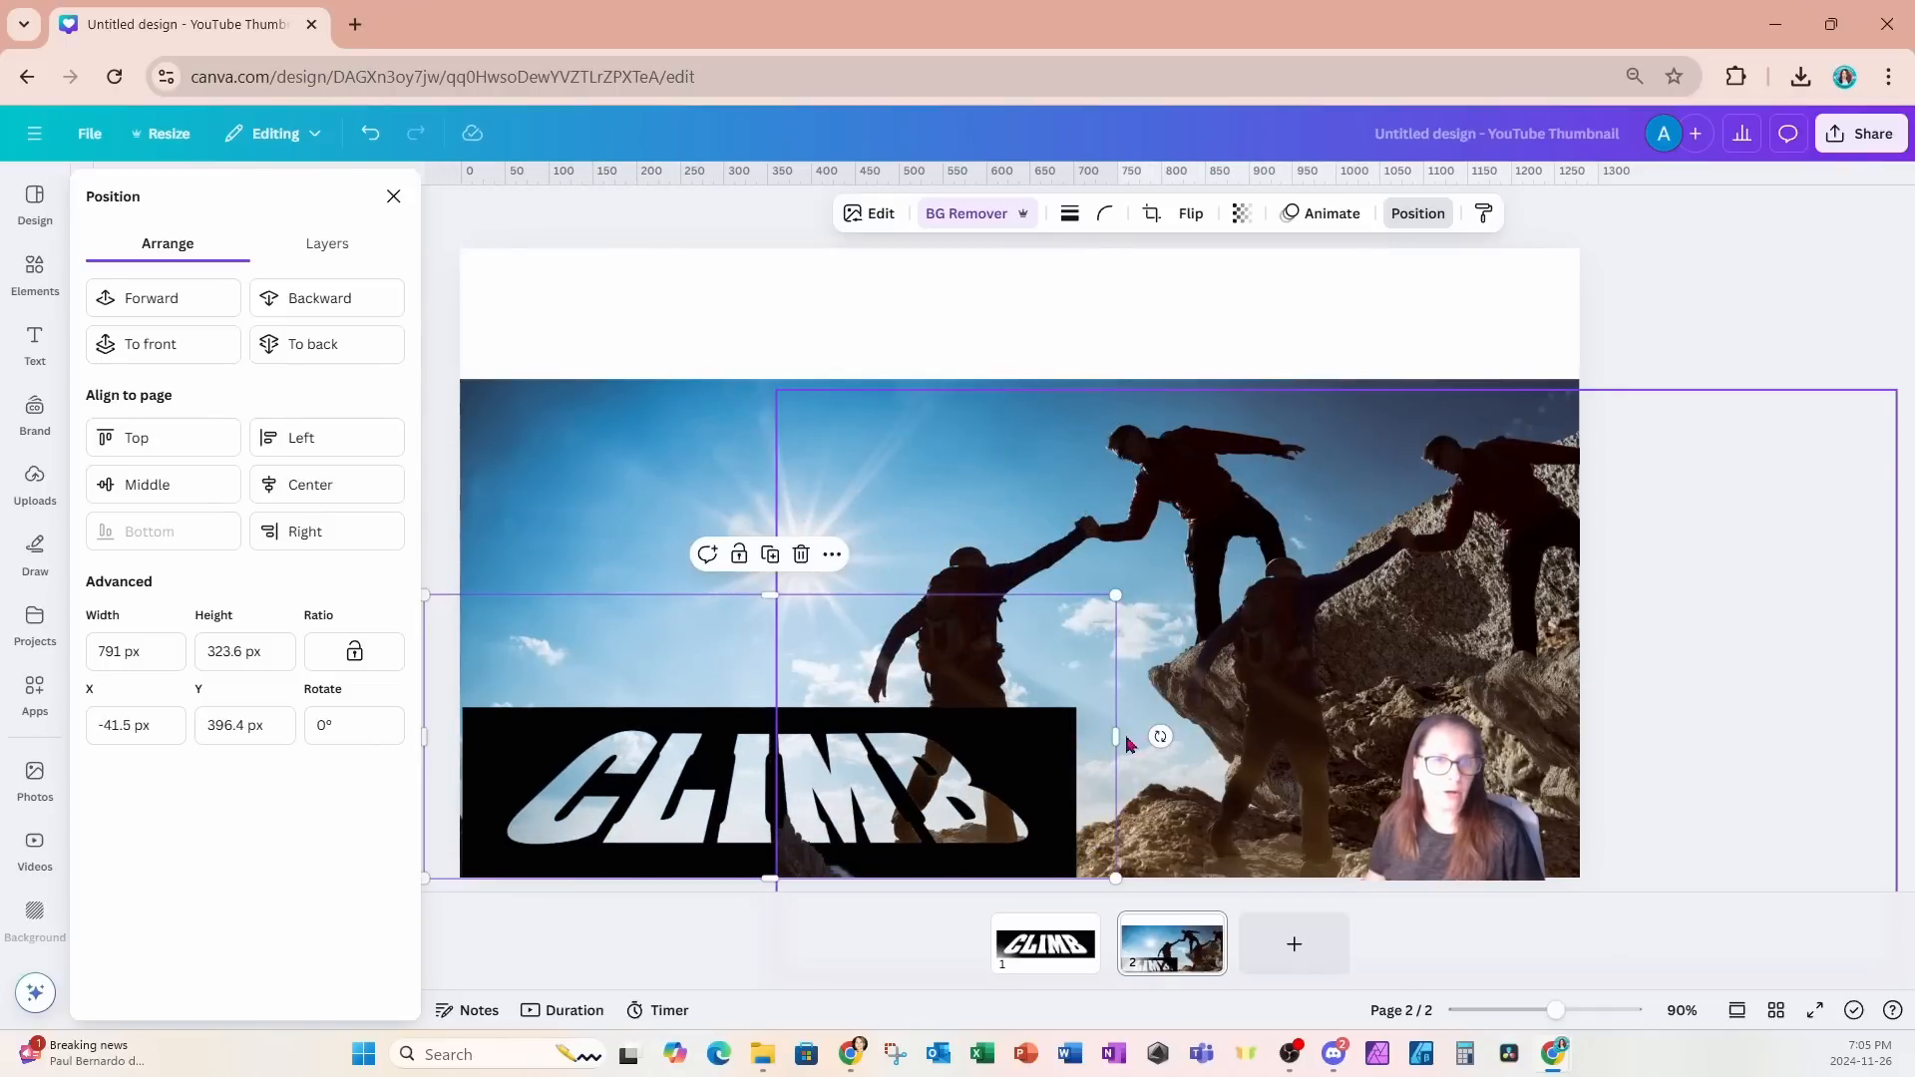
{"action": "left_click_drag", "start_coordinate": [1118, 738], "coordinate": [1579, 753]}
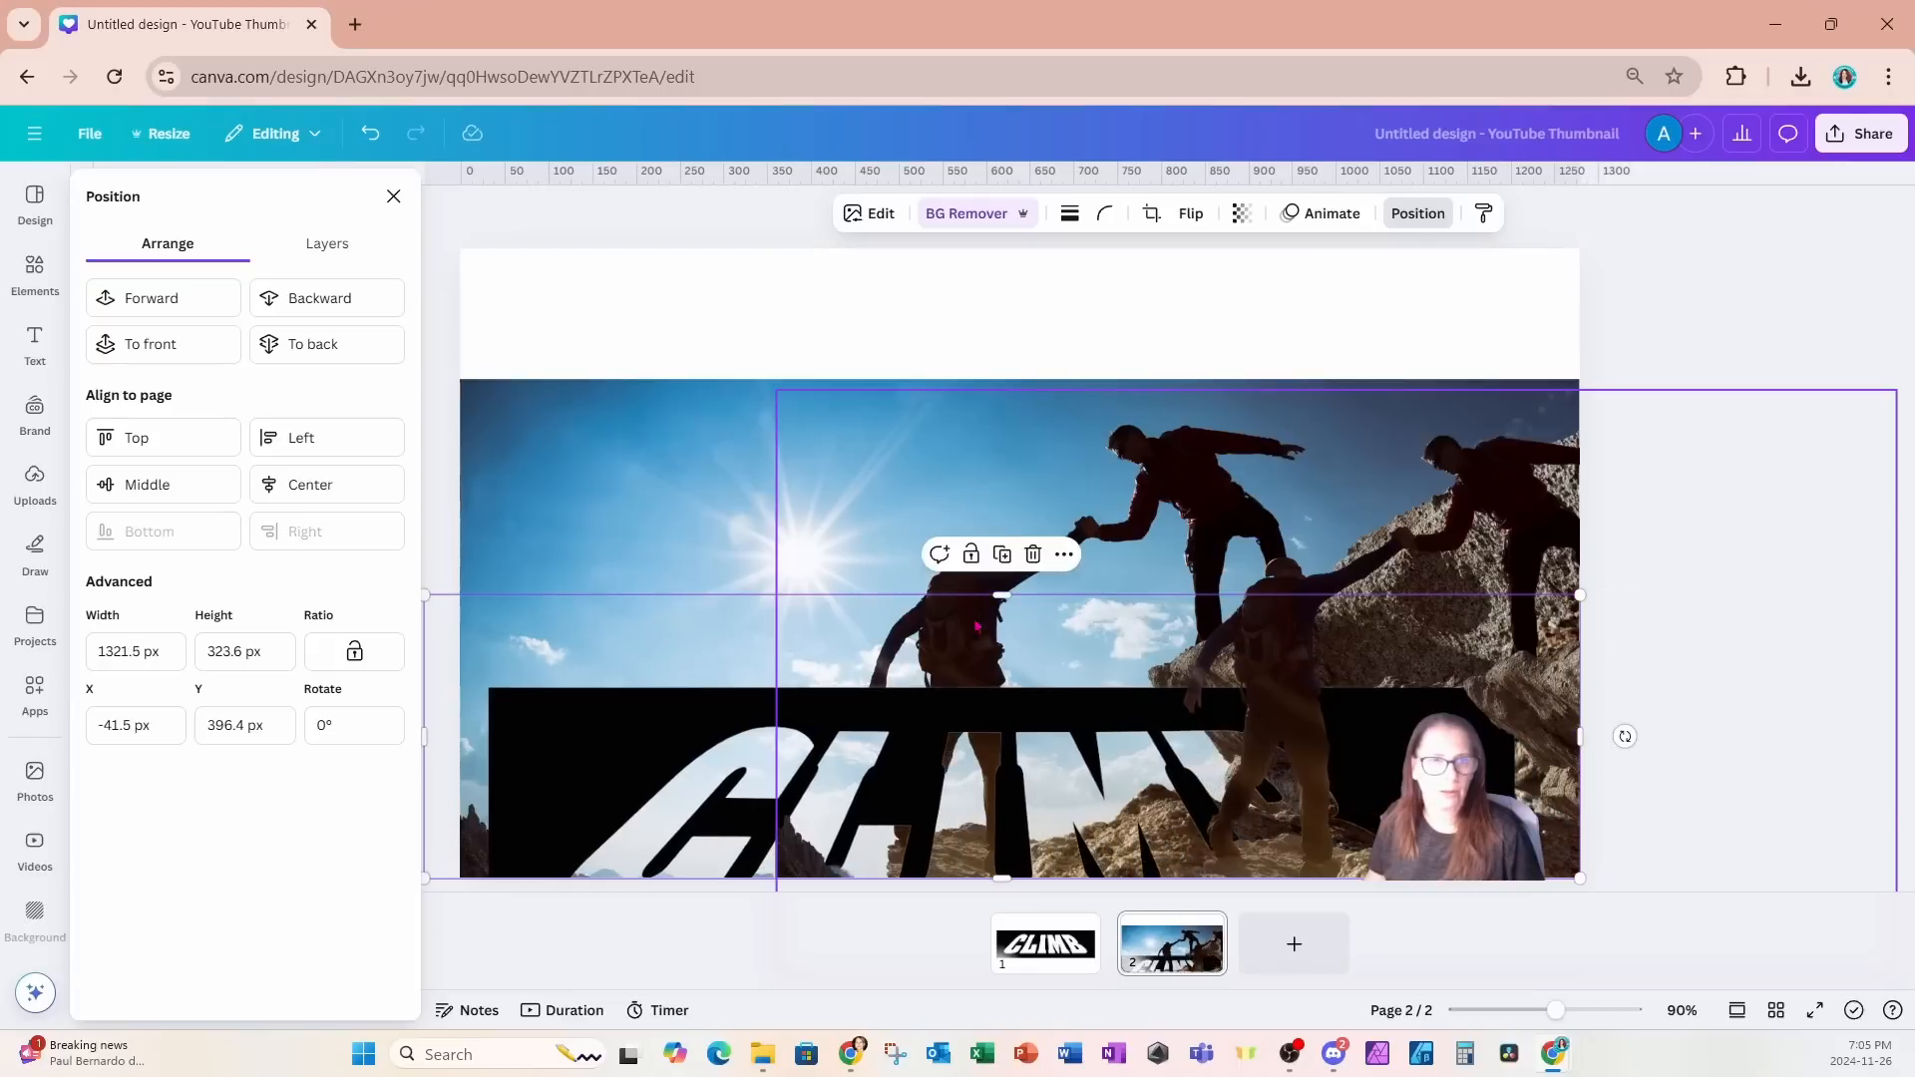
{"action": "left_click_drag", "start_coordinate": [421, 610], "coordinate": [419, 611]}
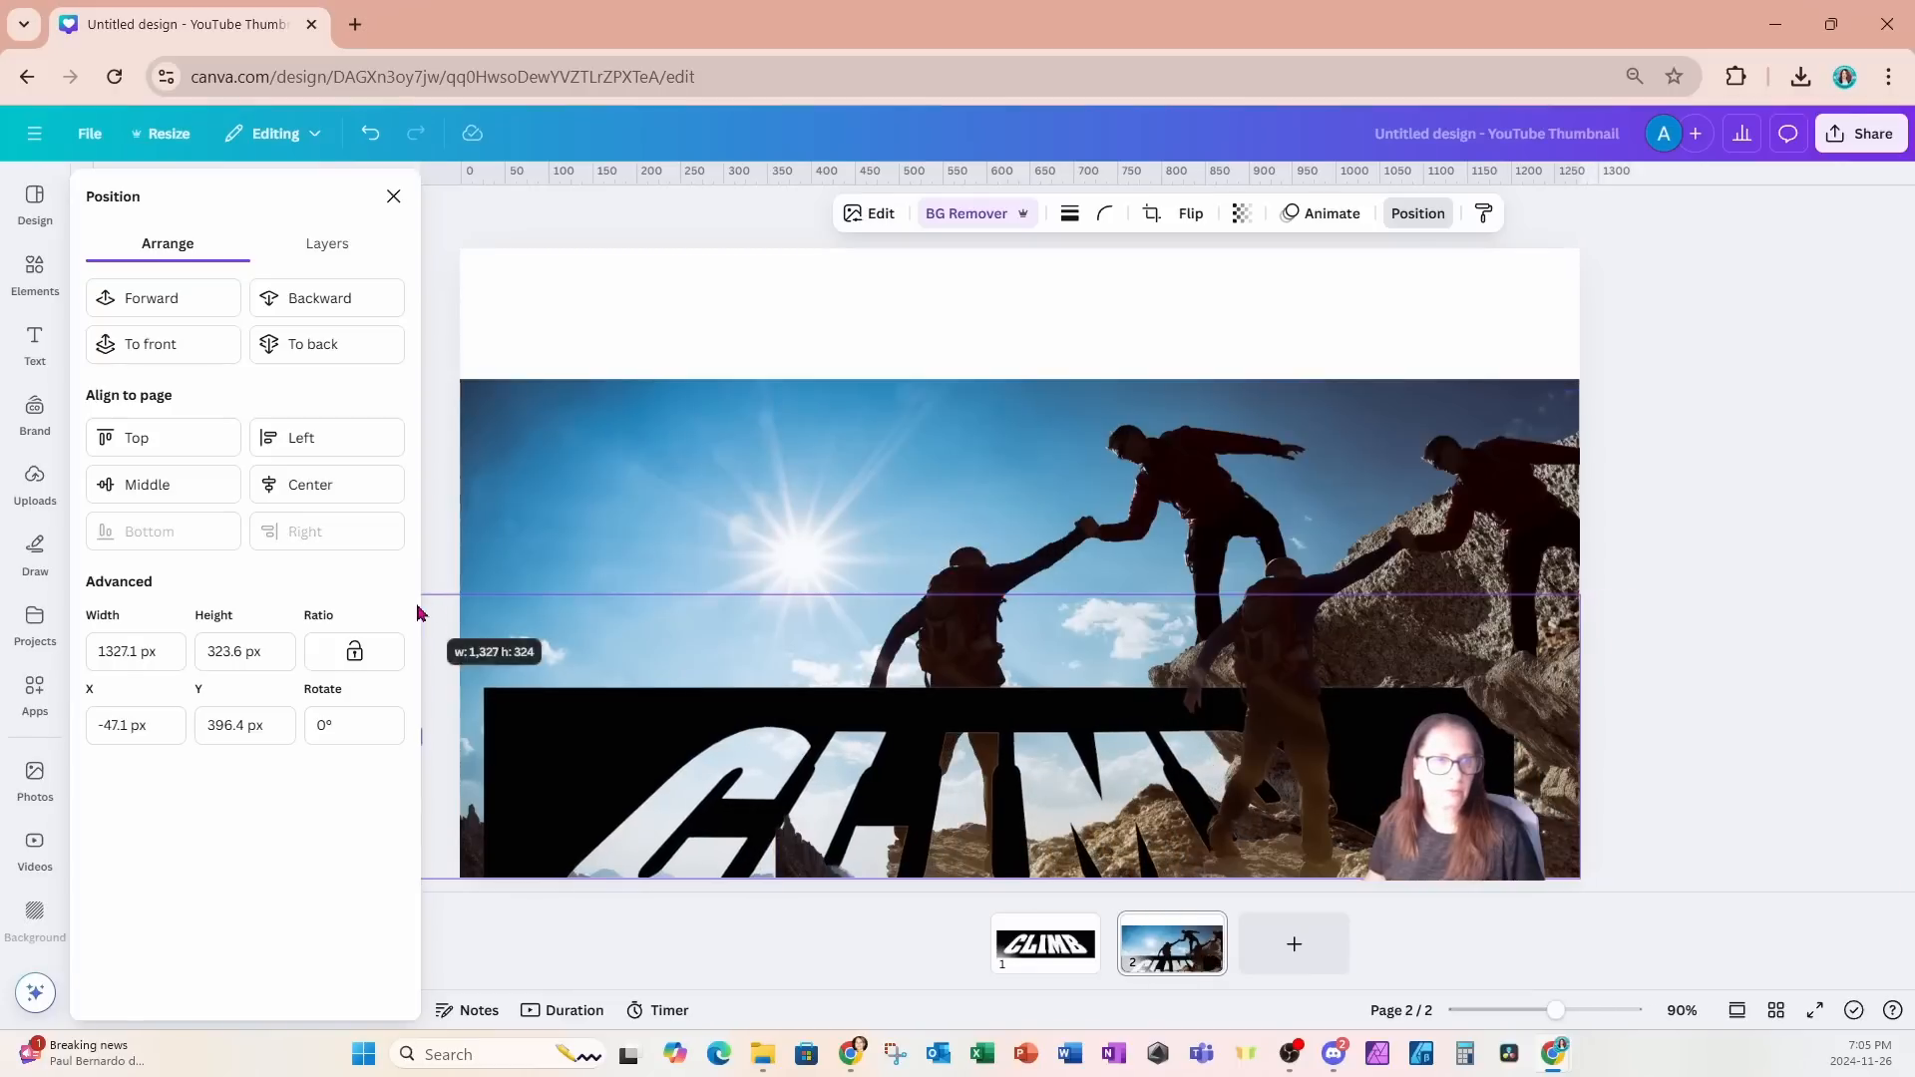
{"action": "left_click_drag", "start_coordinate": [419, 612], "coordinate": [419, 611]}
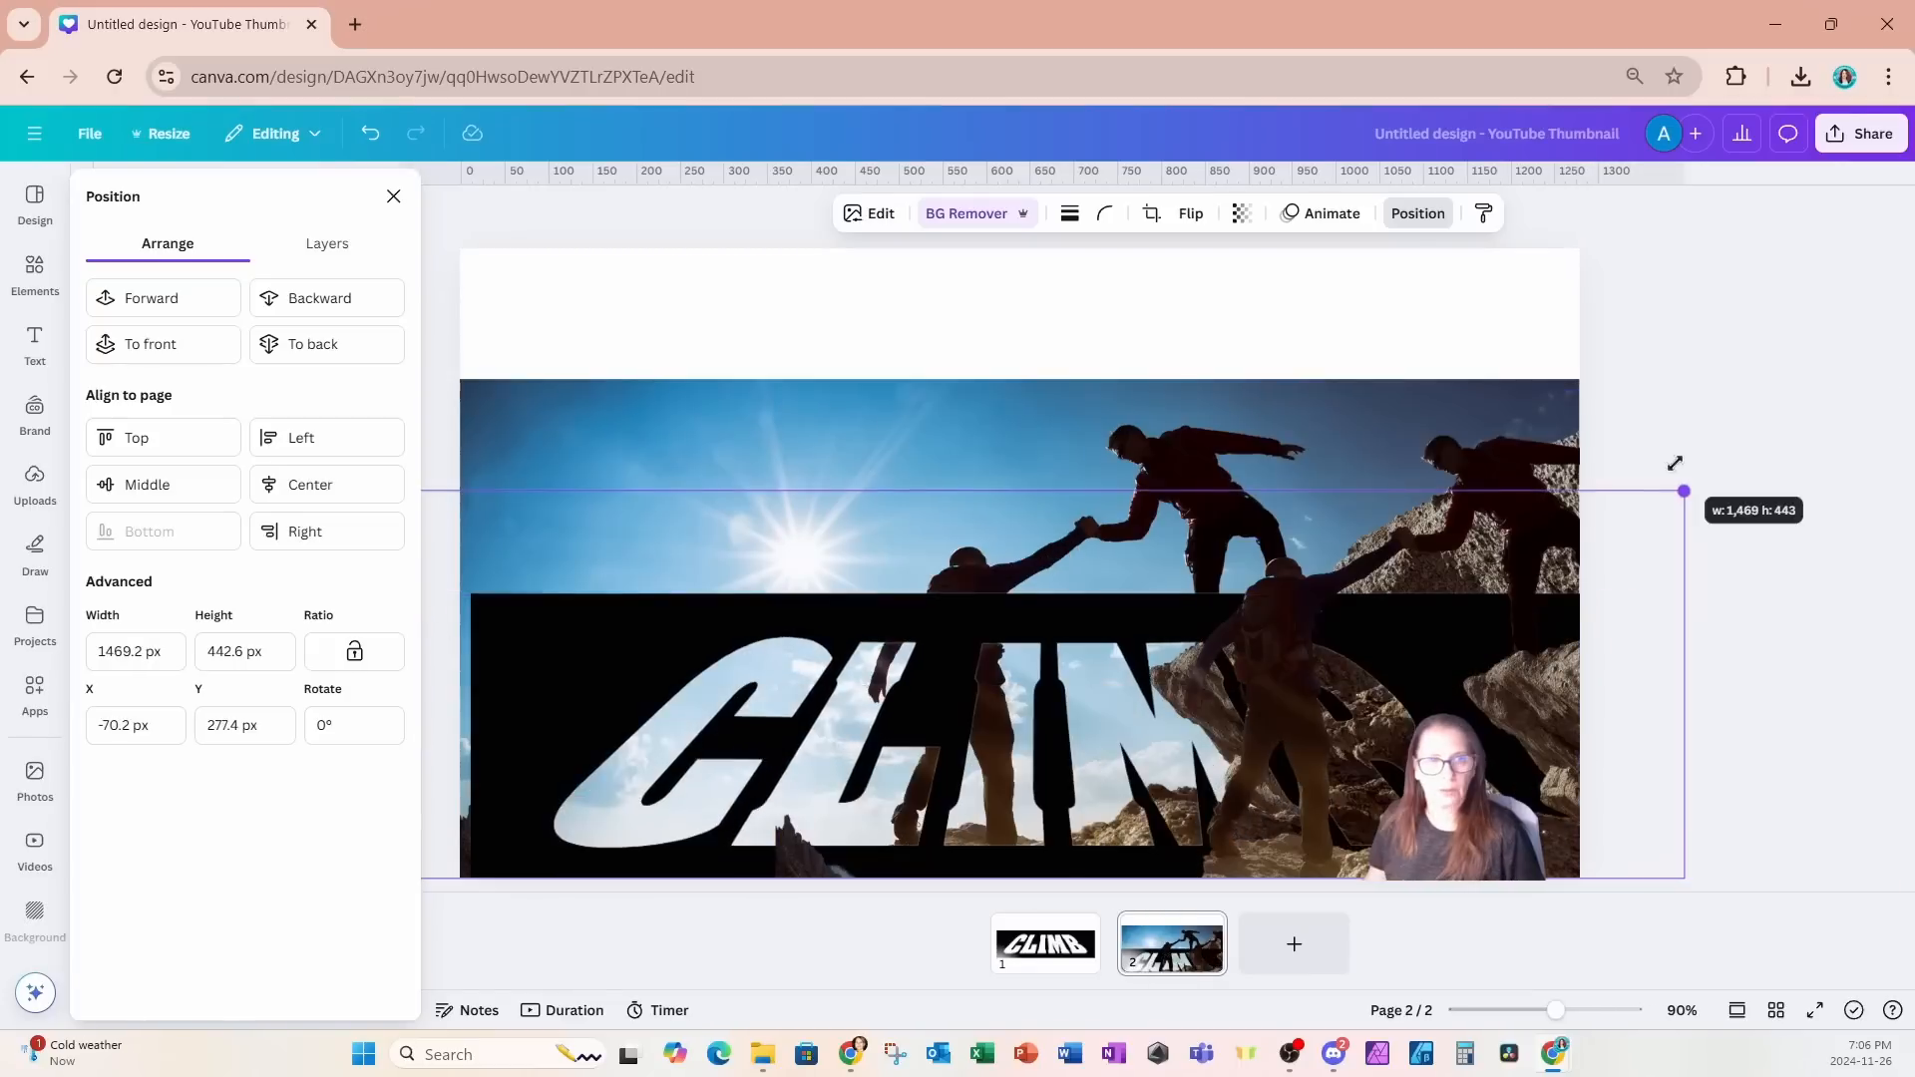
{"action": "left_click_drag", "start_coordinate": [1676, 463], "coordinate": [1677, 462]}
{"action": "left_click_drag", "start_coordinate": [1436, 653], "coordinate": [1416, 623]}
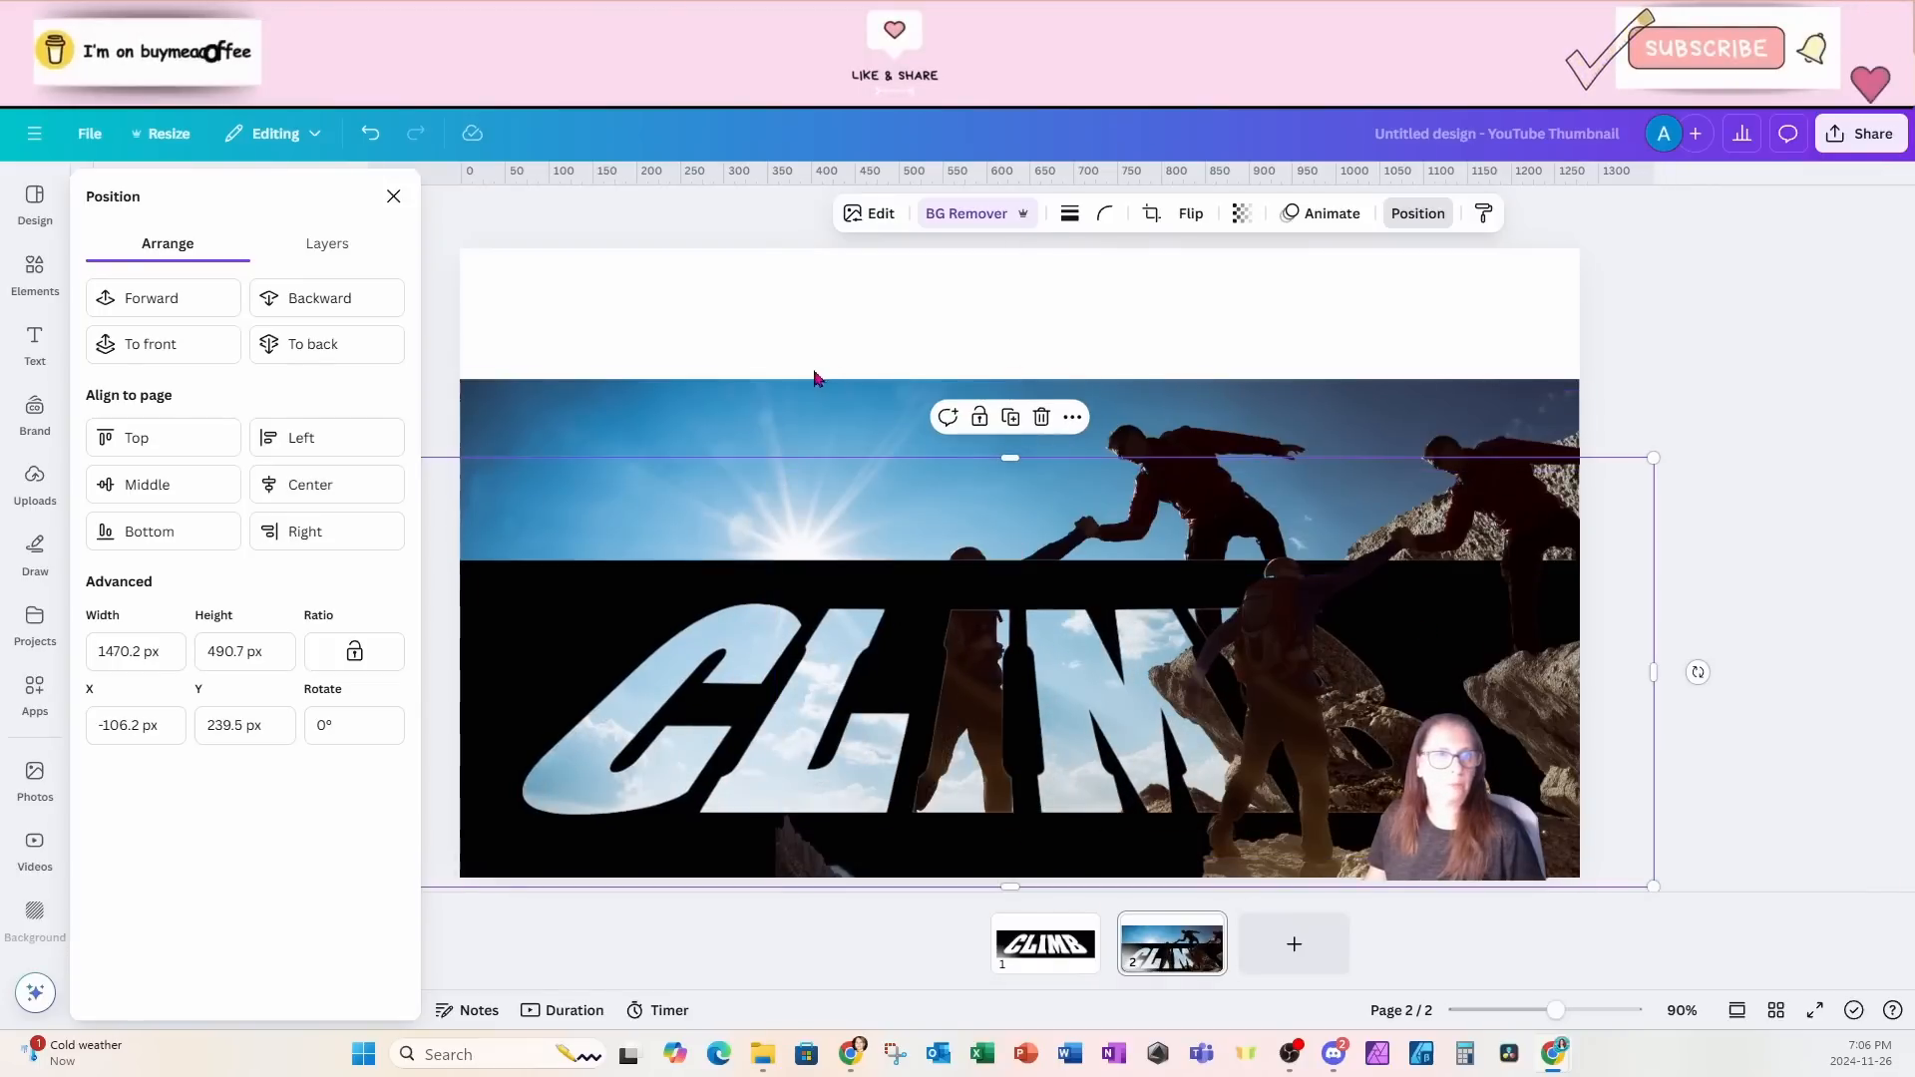
- Align the climbers cutout over the lowered photo at X 0, Y 248.6 px, and crop it from the left to about 620 px wide
{"action": "left_click_drag", "start_coordinate": [782, 393], "coordinate": [787, 456]}
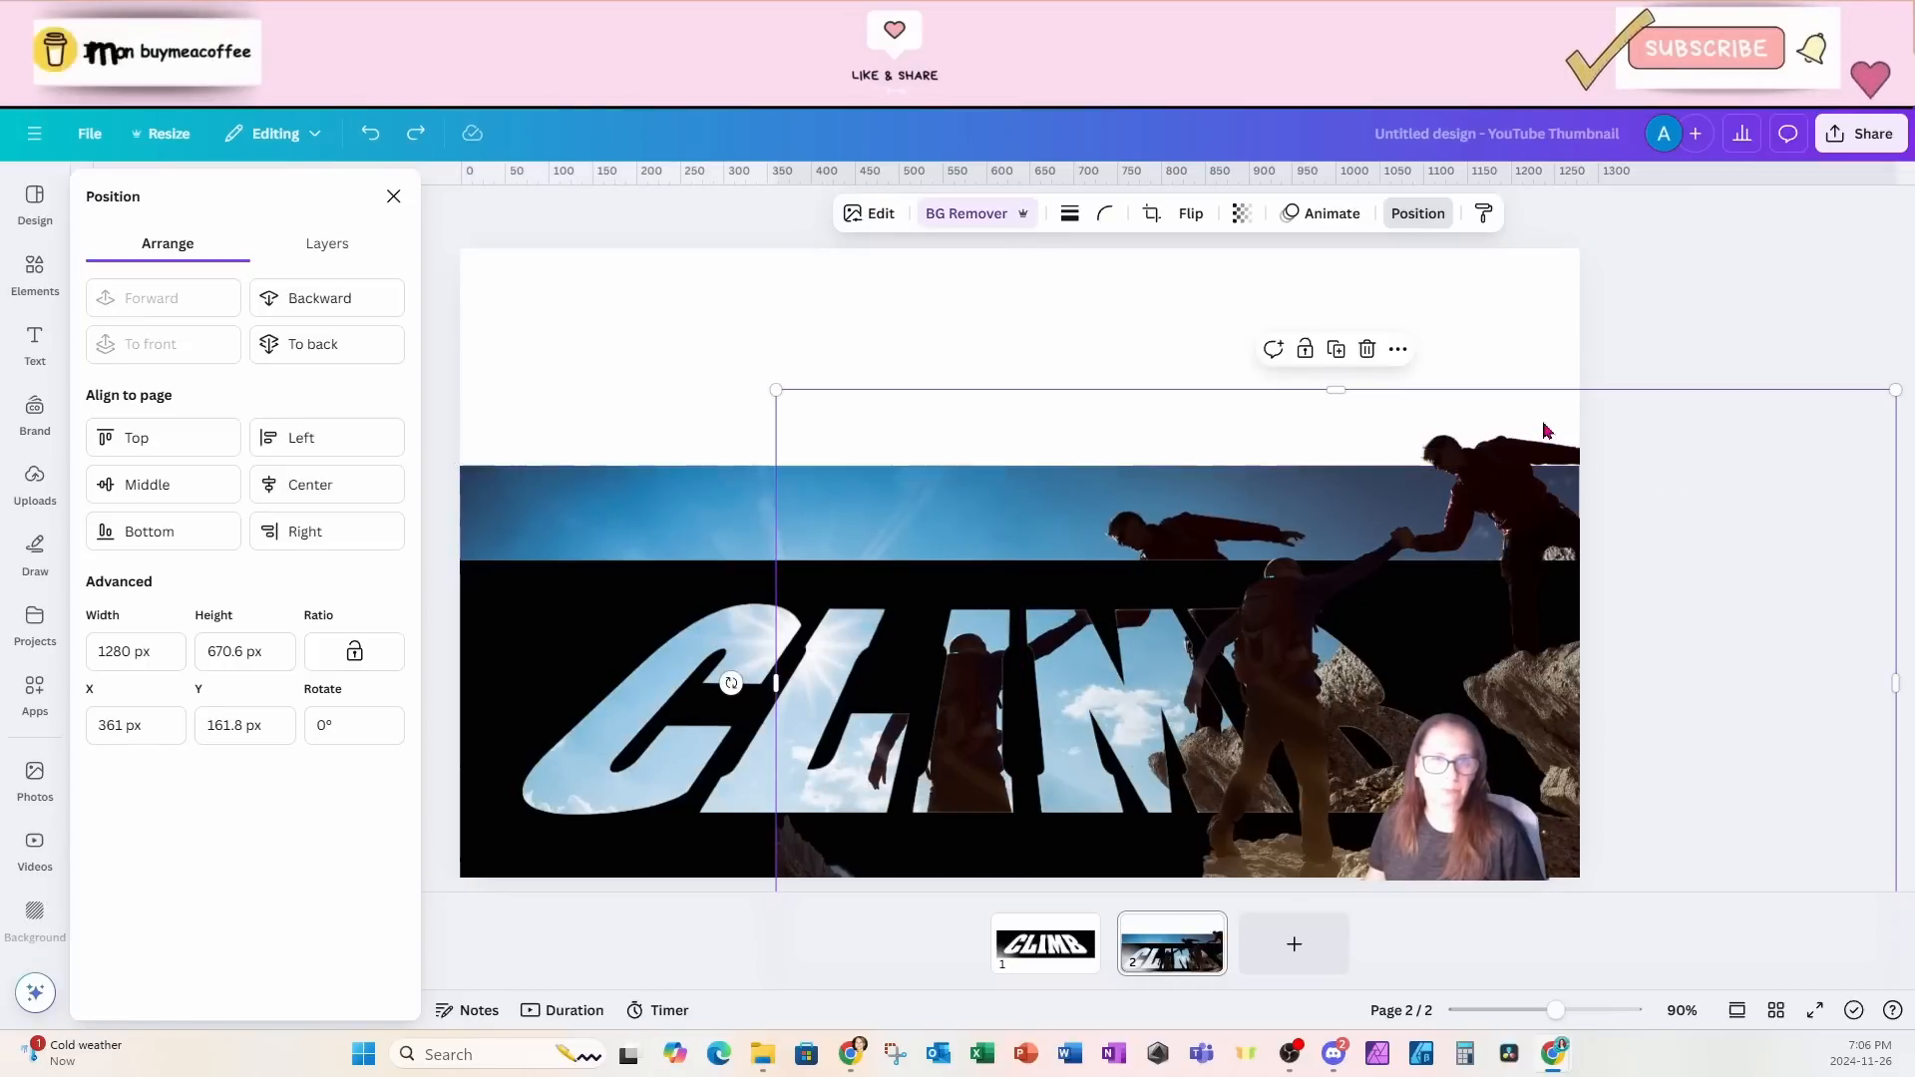
{"action": "left_click_drag", "start_coordinate": [1544, 434], "coordinate": [1235, 493]}
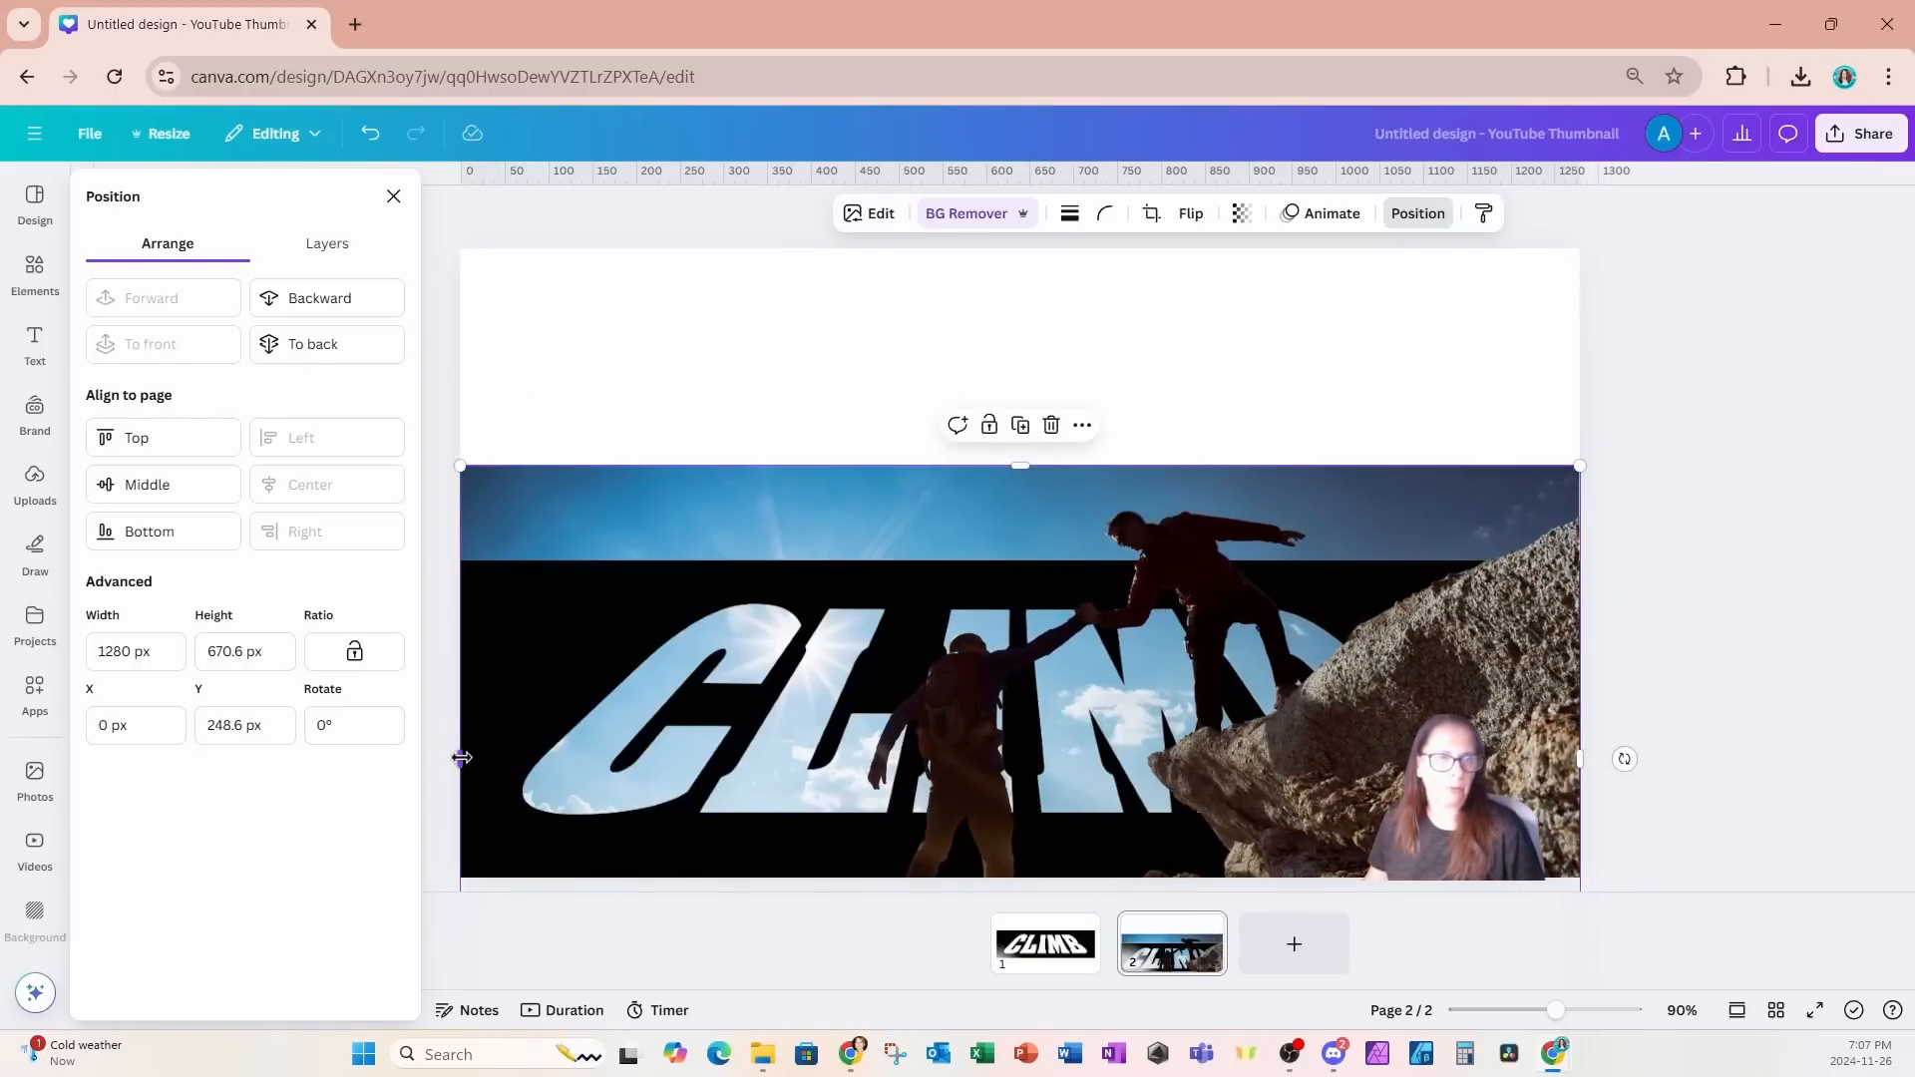
{"action": "left_click_drag", "start_coordinate": [462, 759], "coordinate": [1039, 775]}
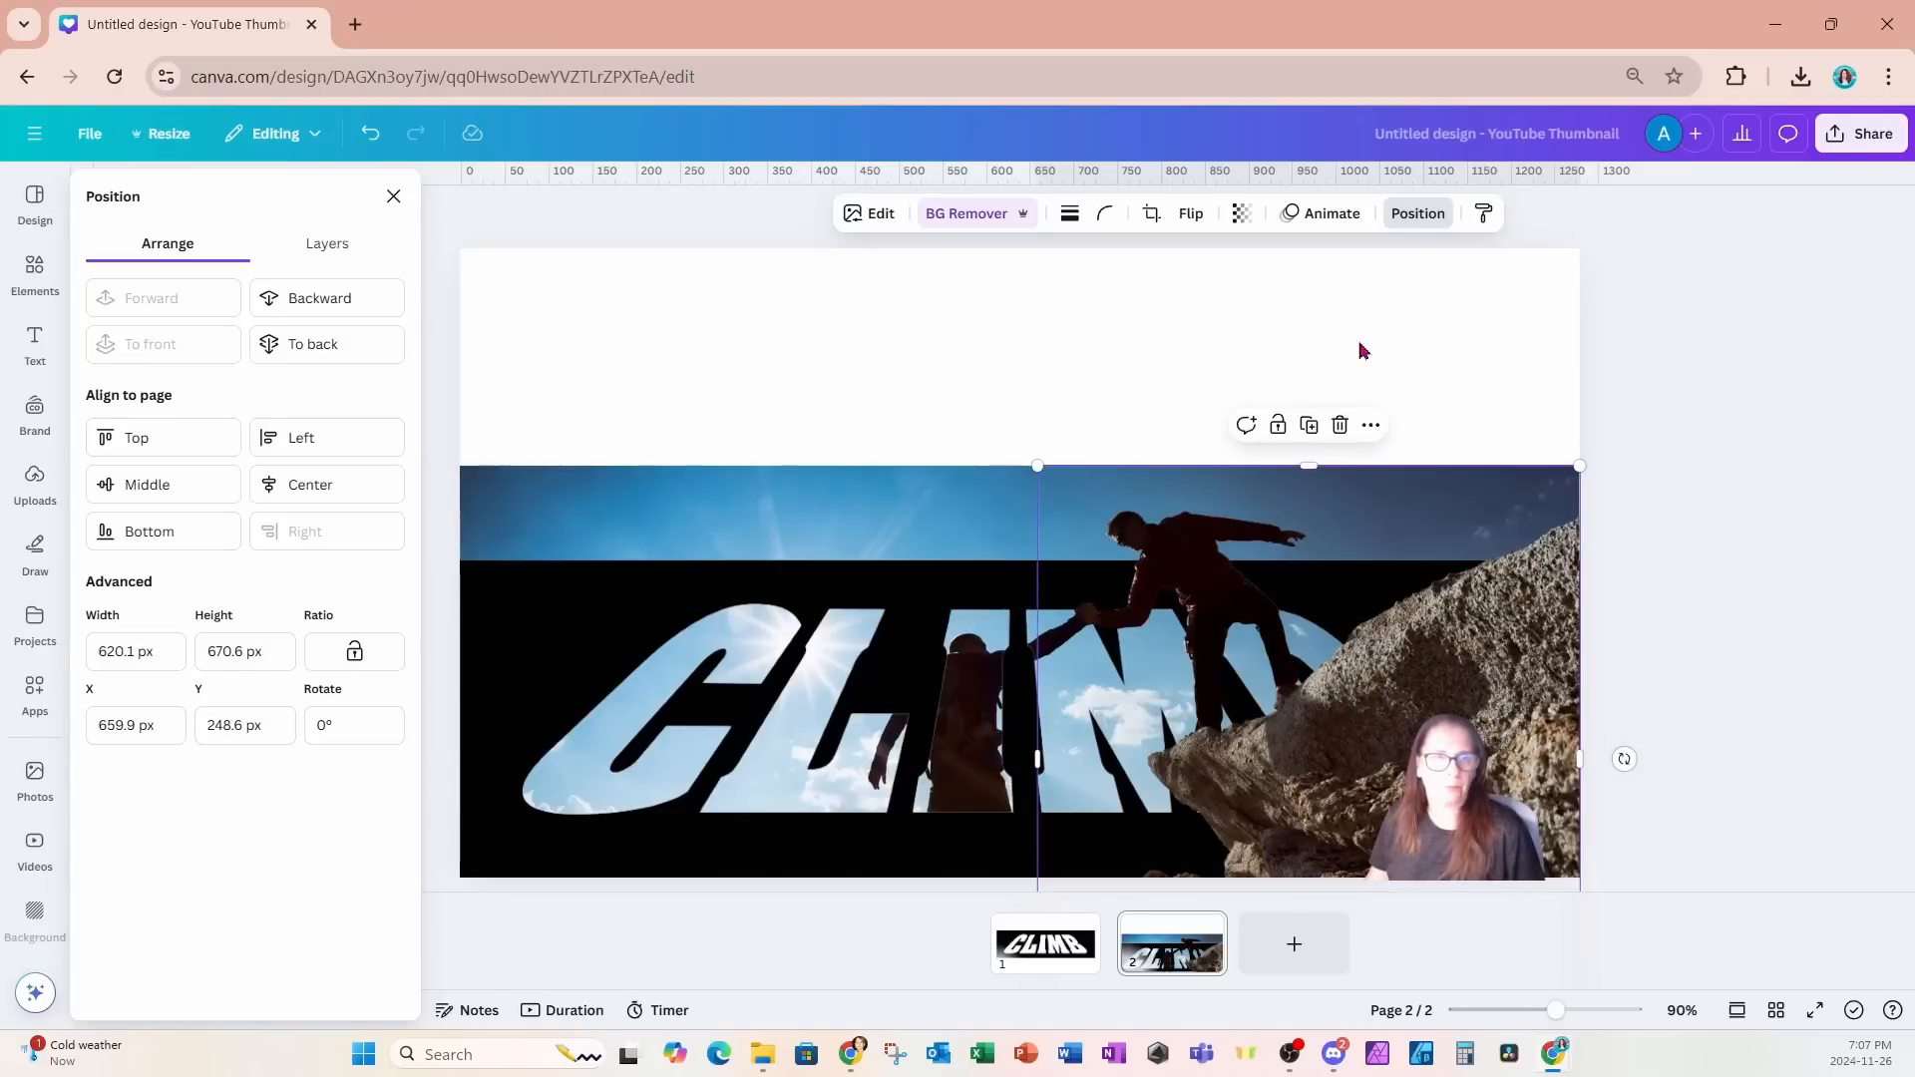
{"action": "left_click", "coordinate": [1409, 328]}
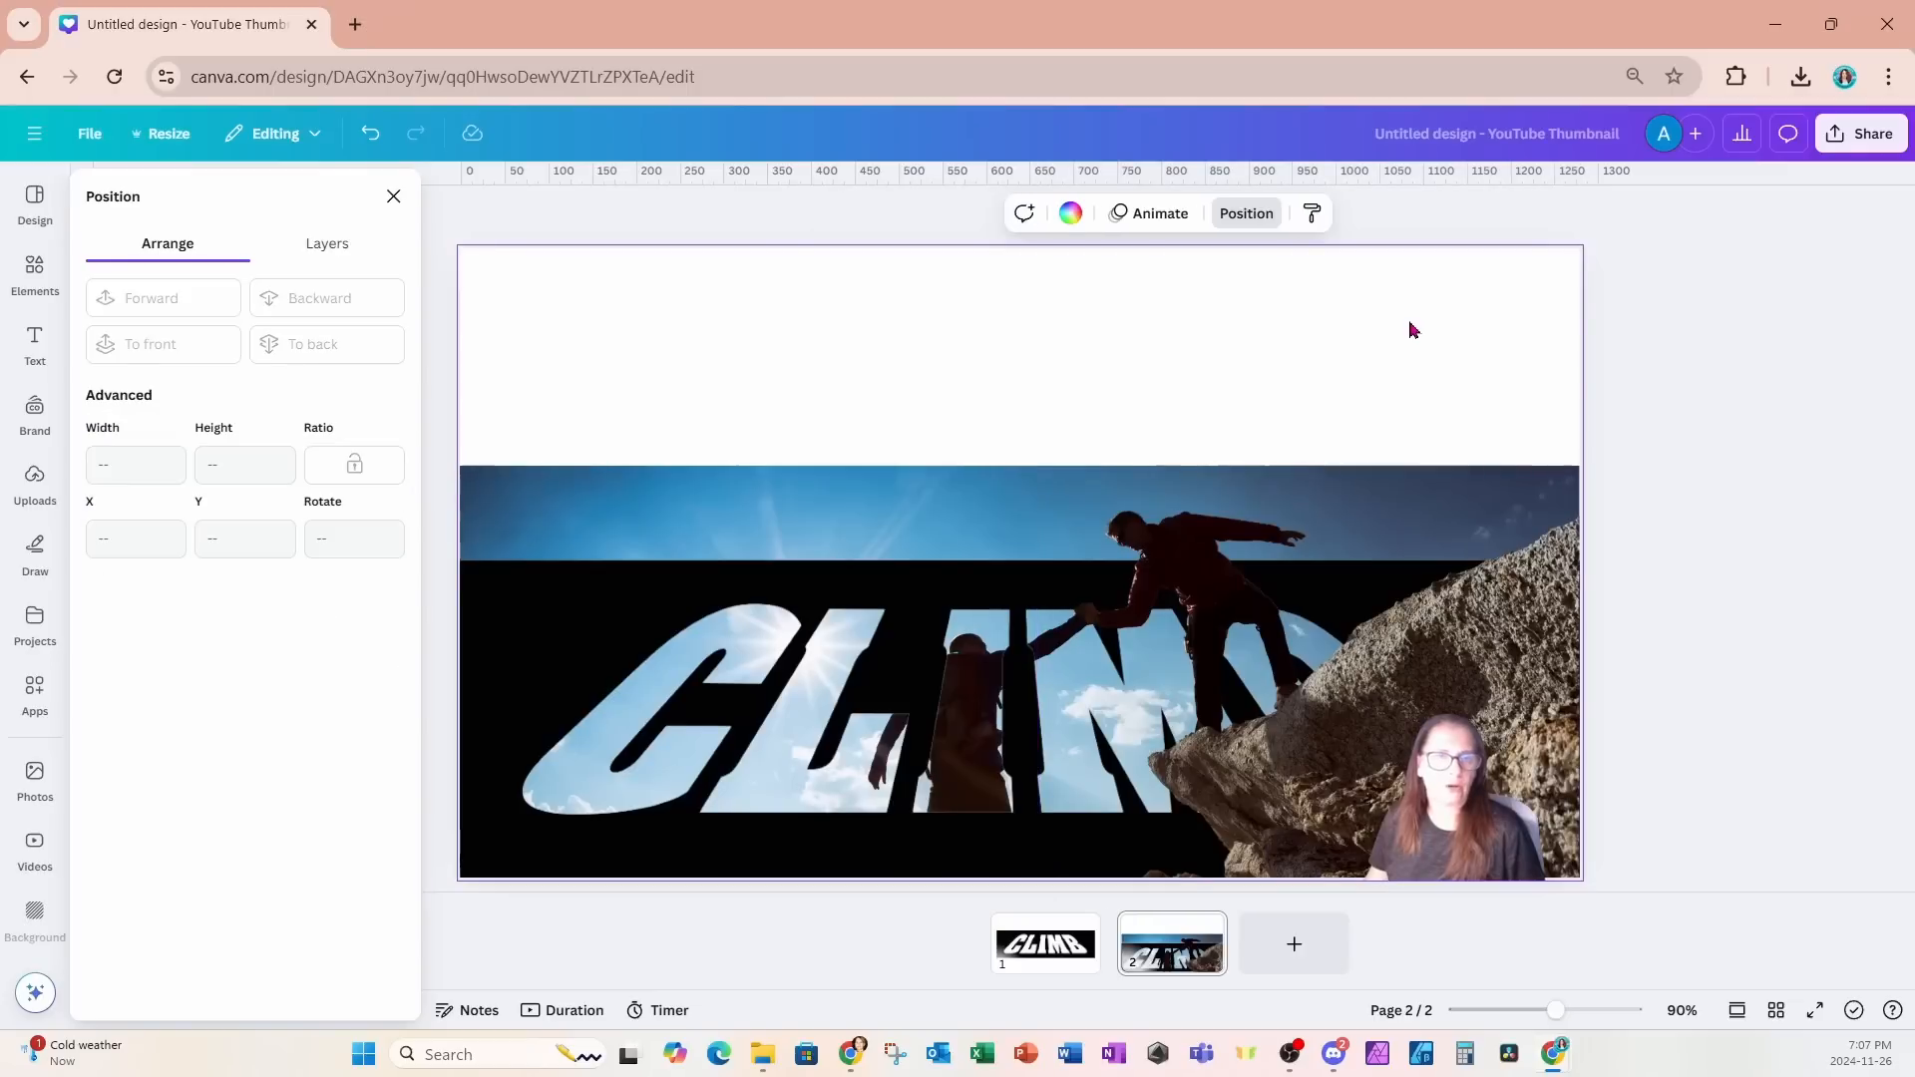
- Apply the Custom Duotone effect to the black CLIMB image
{"action": "left_click", "coordinate": [496, 848]}
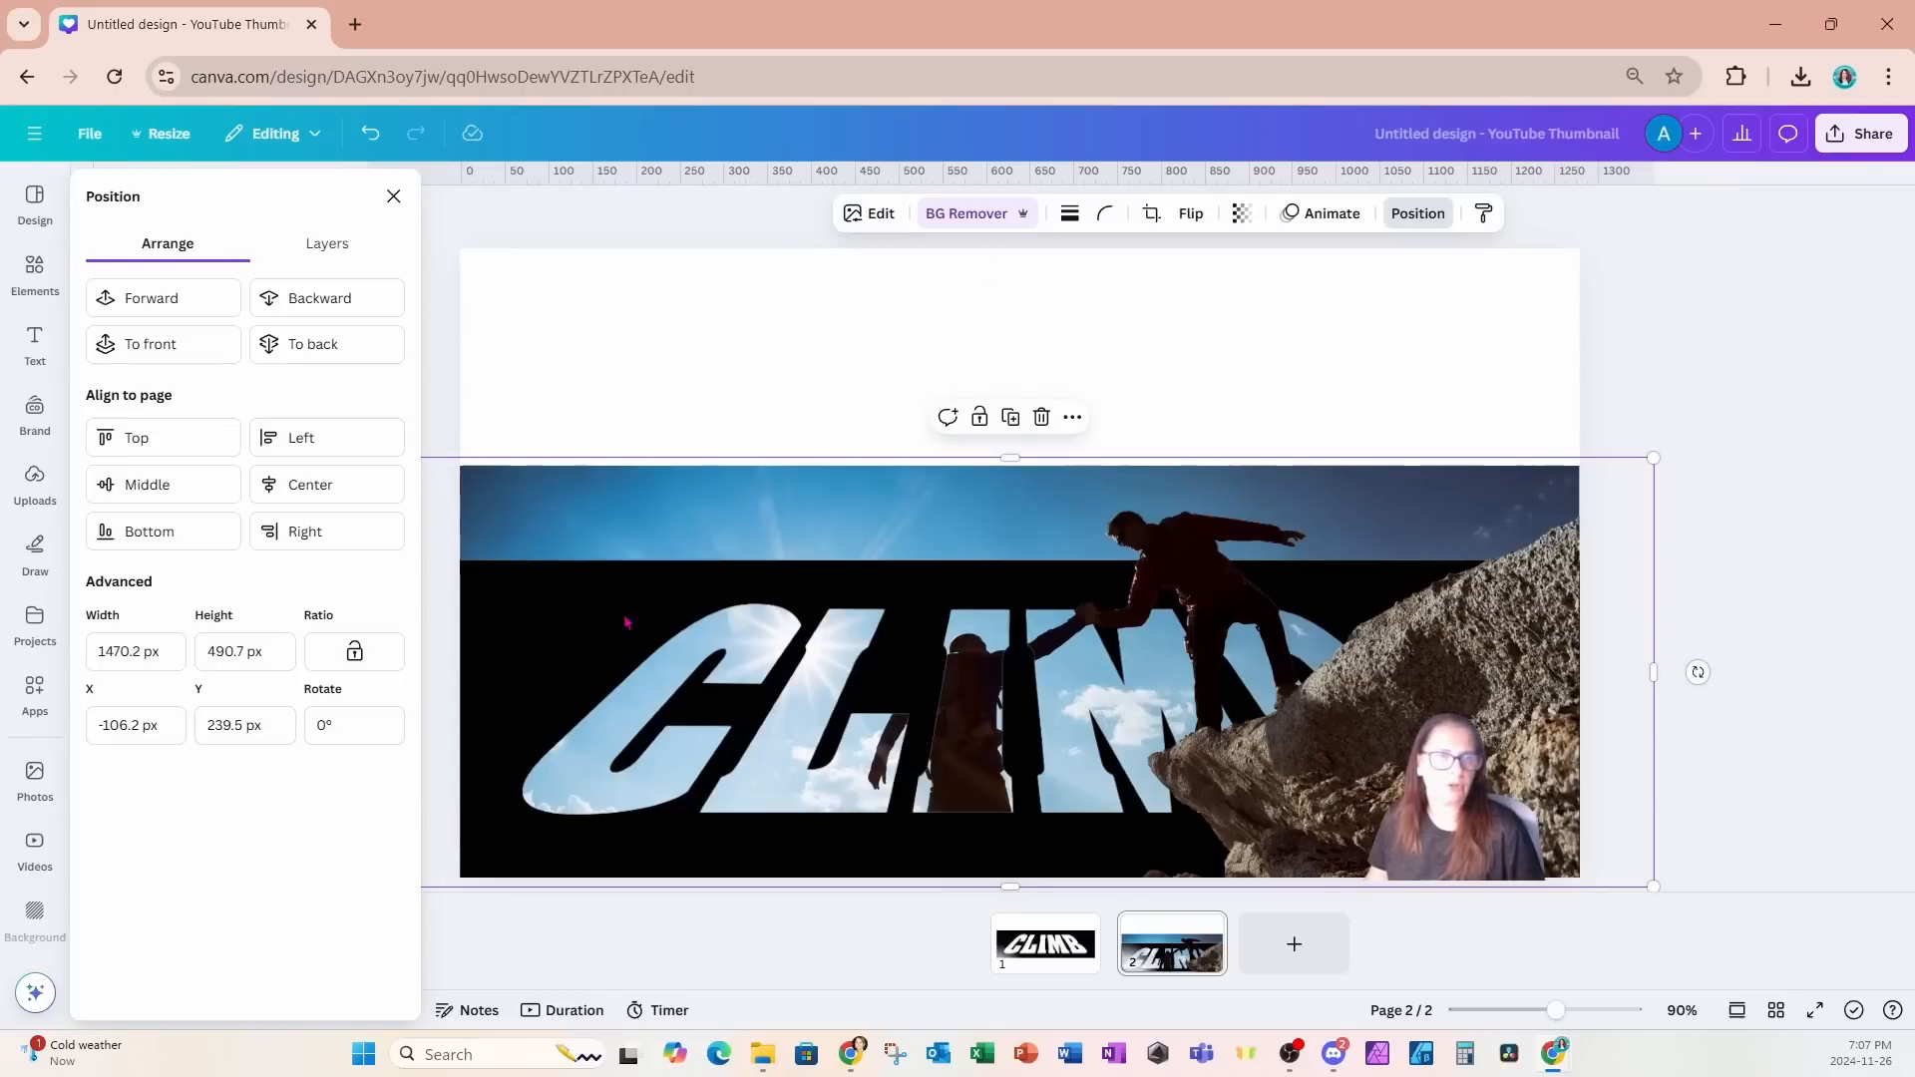
{"action": "left_click", "coordinate": [868, 215]}
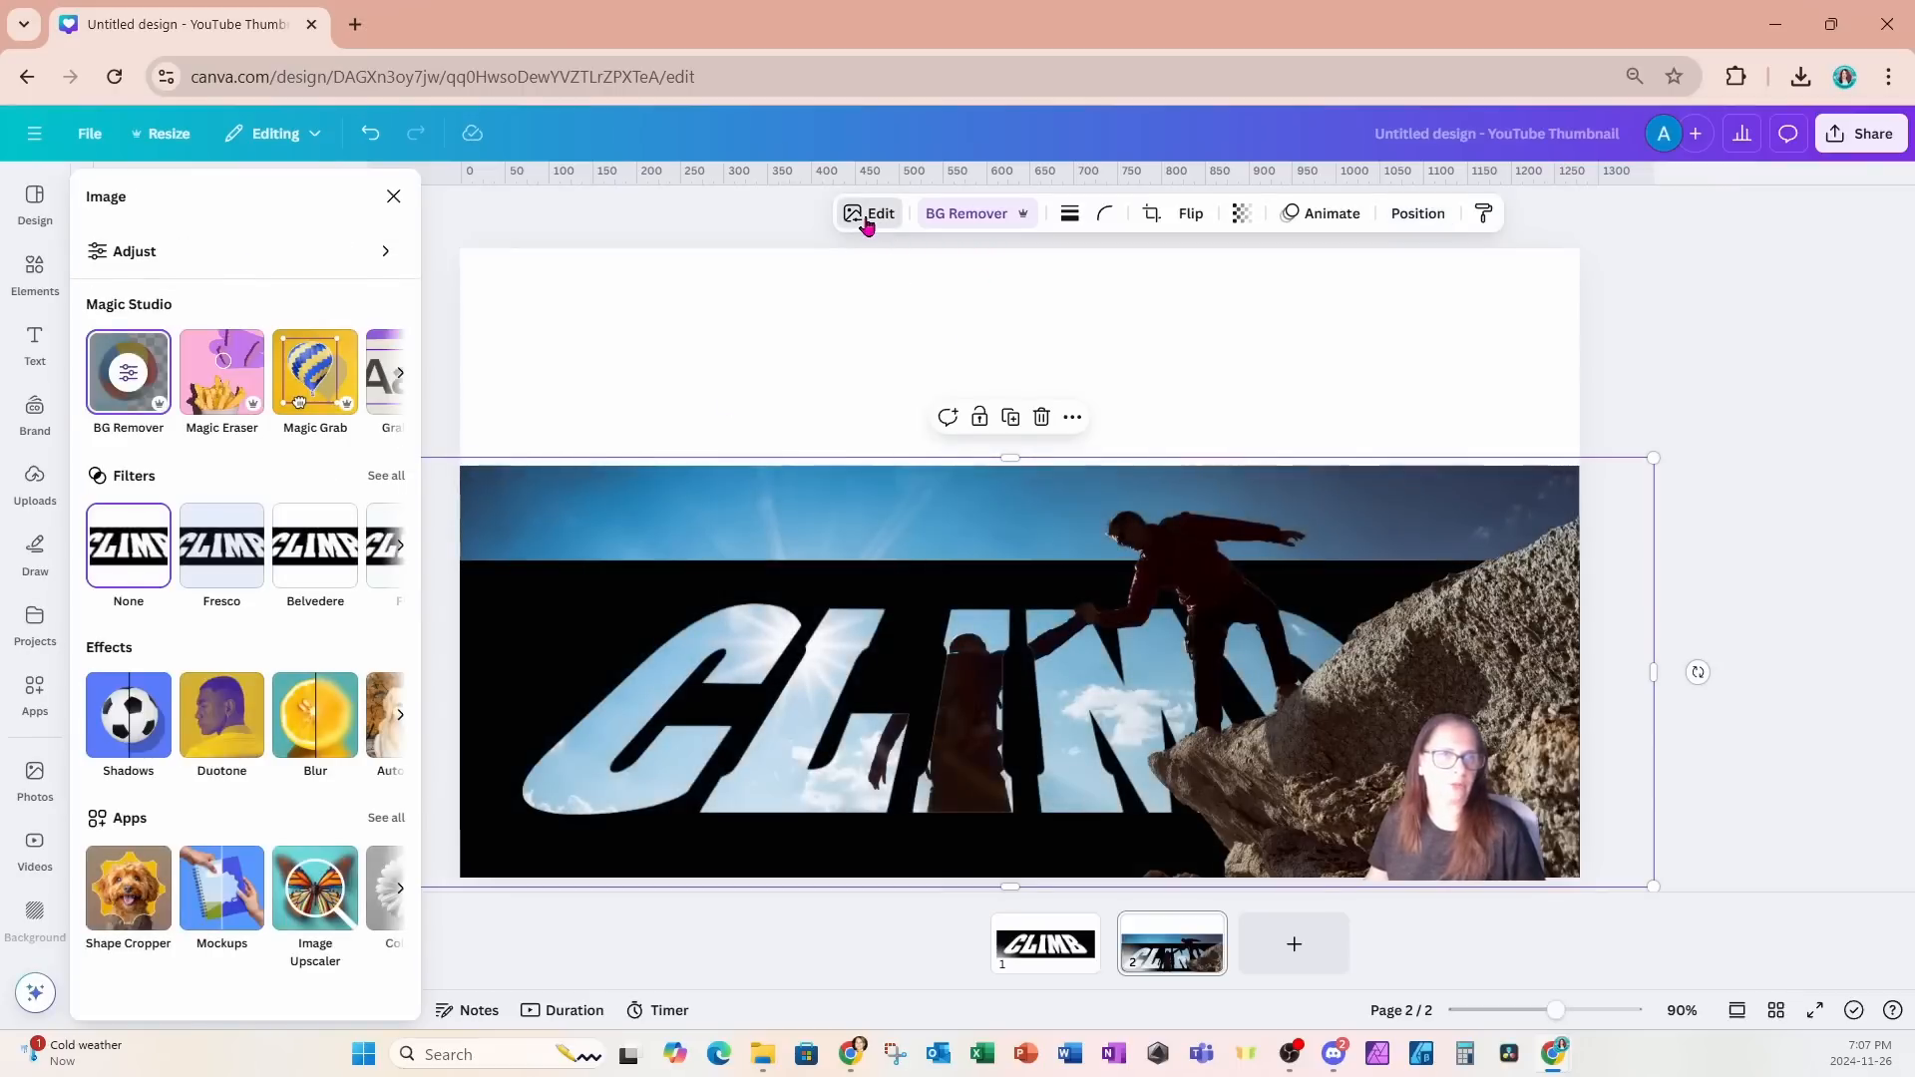
{"action": "left_click", "coordinate": [221, 714]}
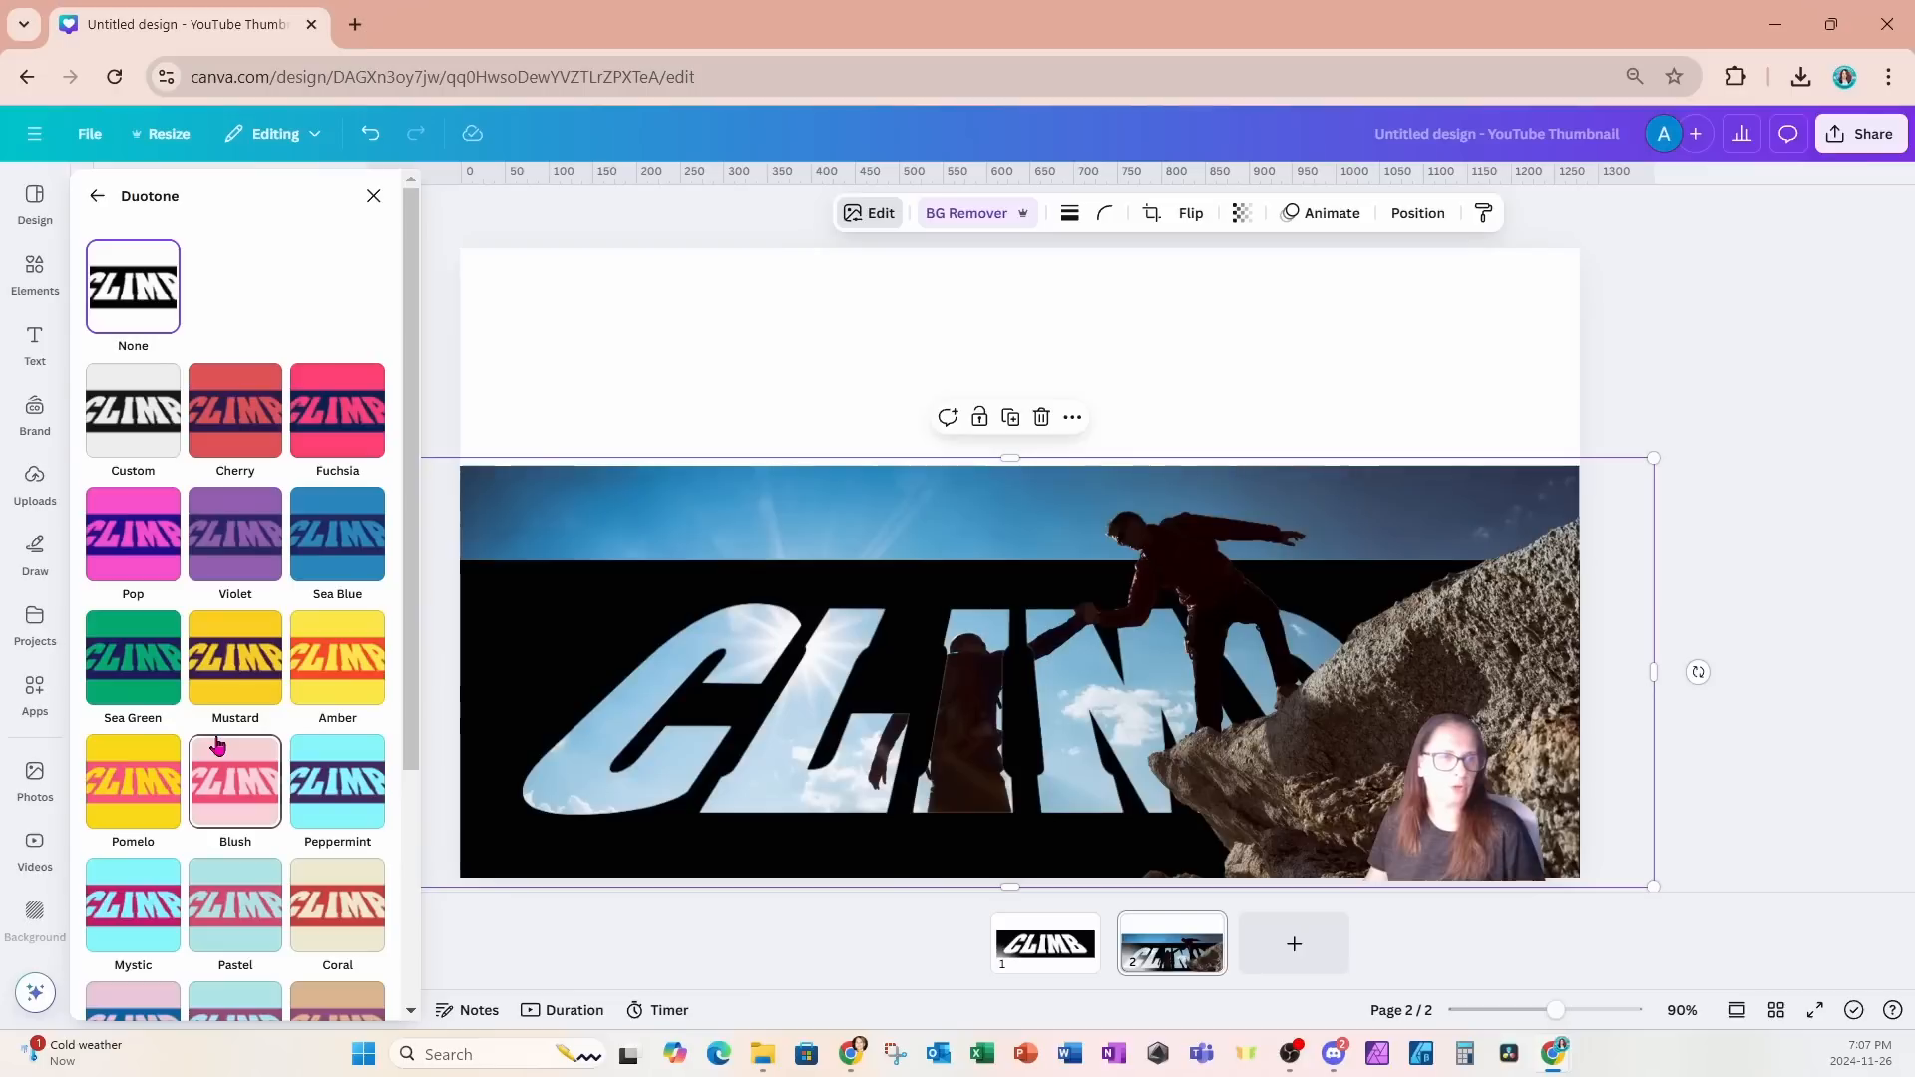
{"action": "left_click", "coordinate": [127, 430]}
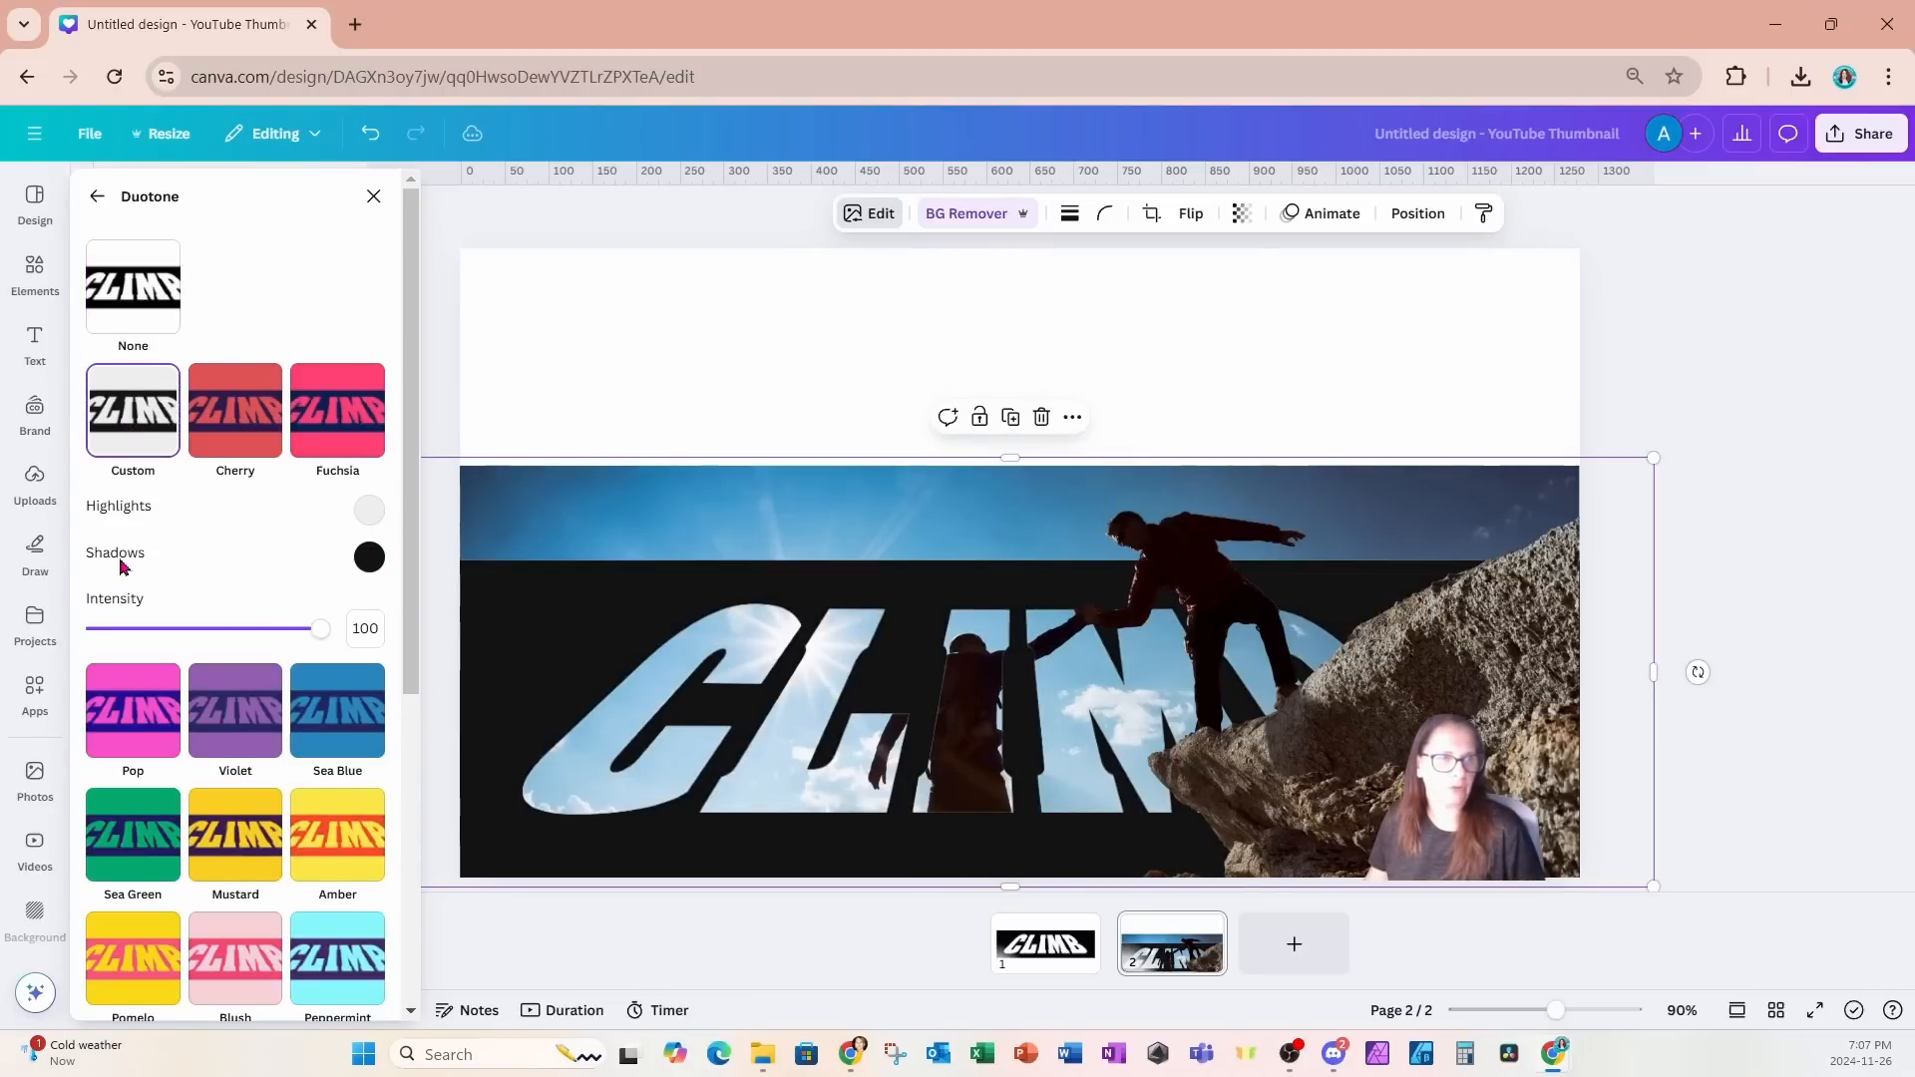
- Set the CLIMB band's duotone shadows to white #FFFFFF and its highlights to #FFFEFE
{"action": "left_click", "coordinate": [367, 564]}
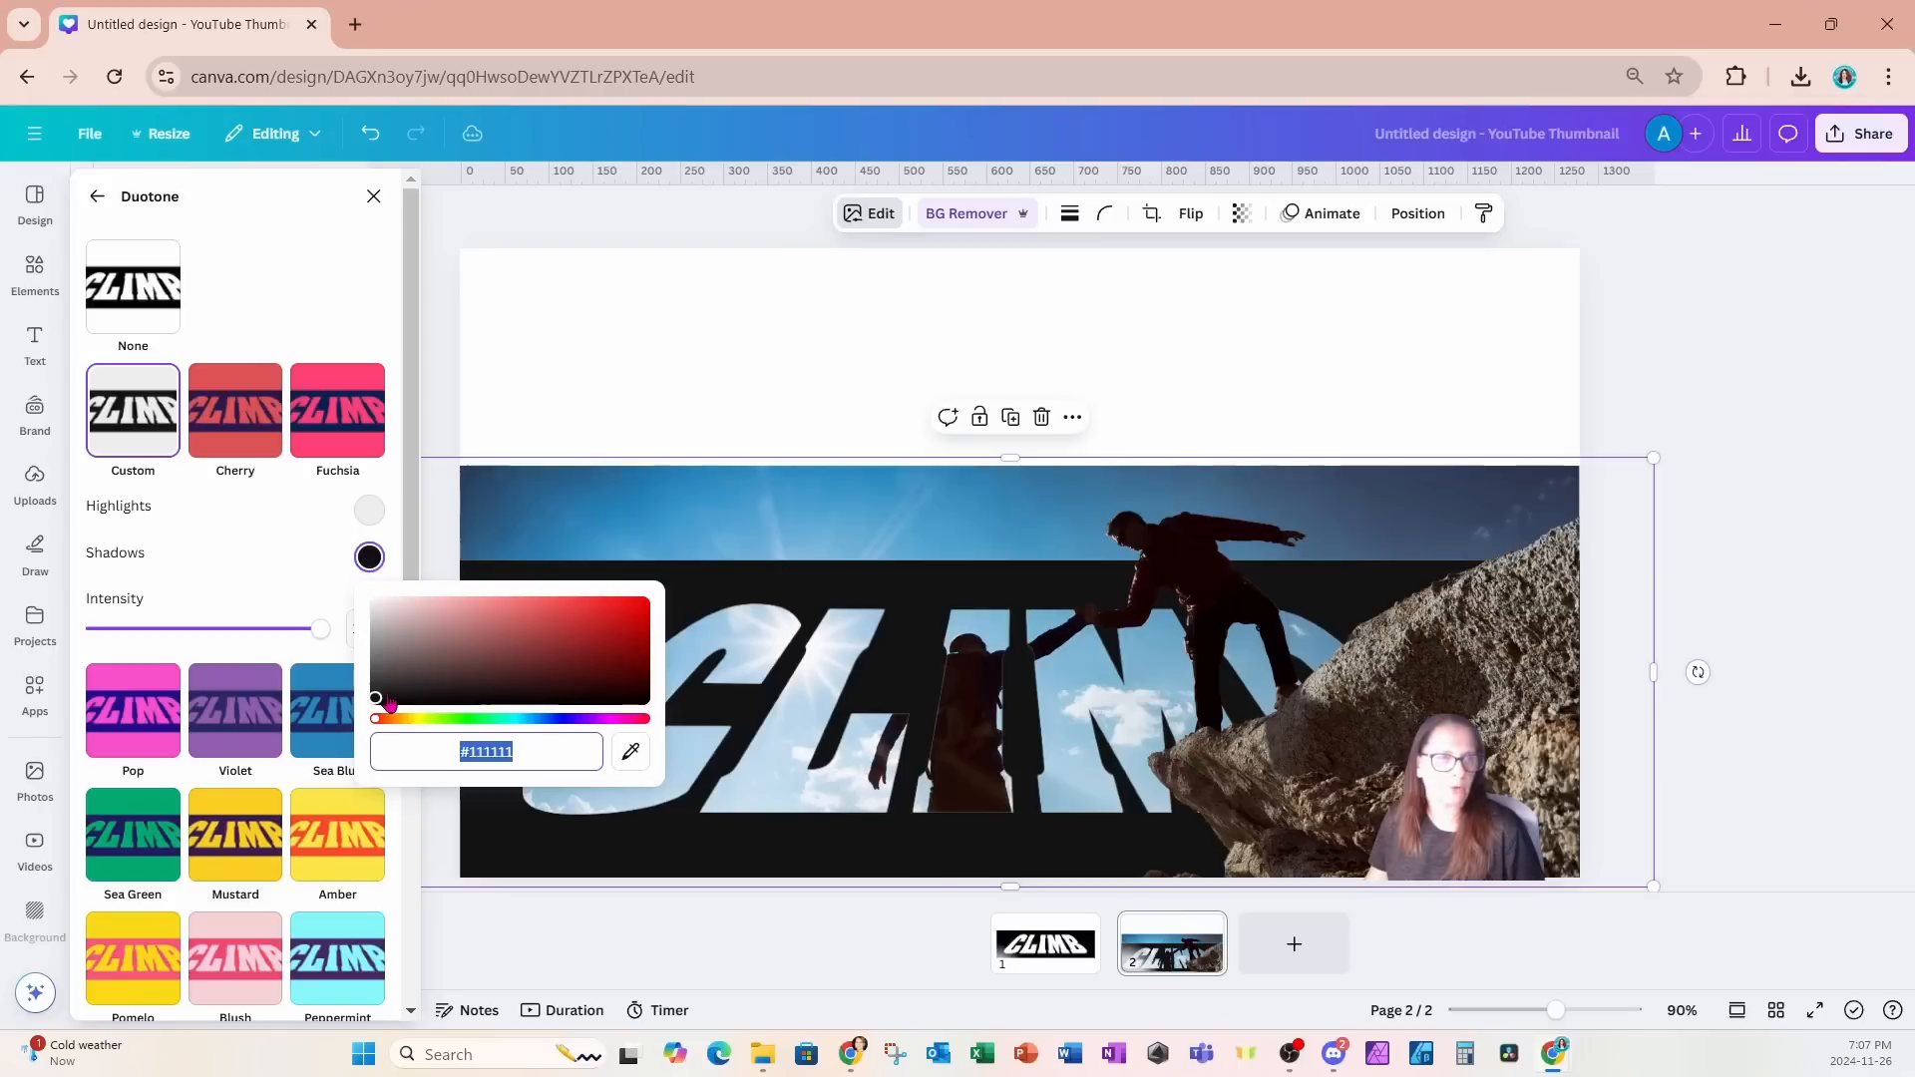
{"action": "left_click_drag", "start_coordinate": [390, 704], "coordinate": [362, 601]}
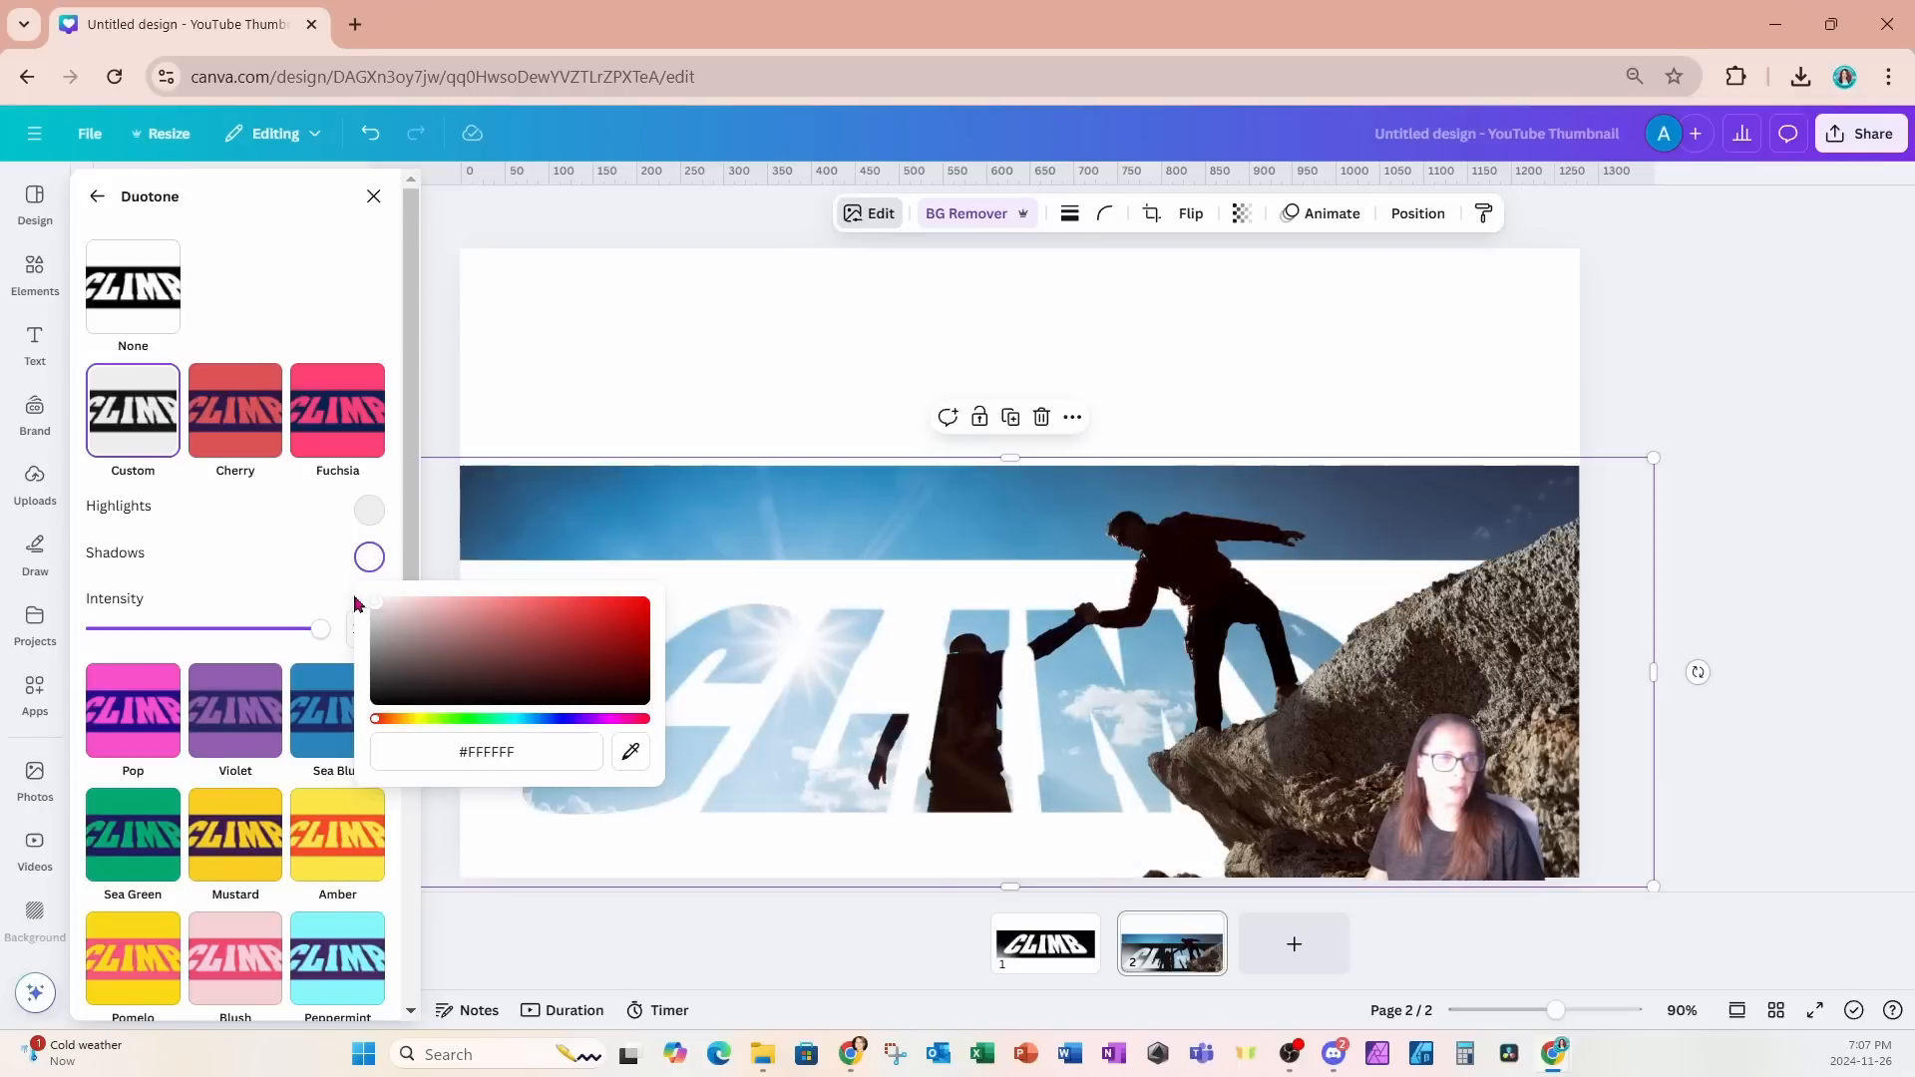
{"action": "left_click", "coordinate": [367, 511]}
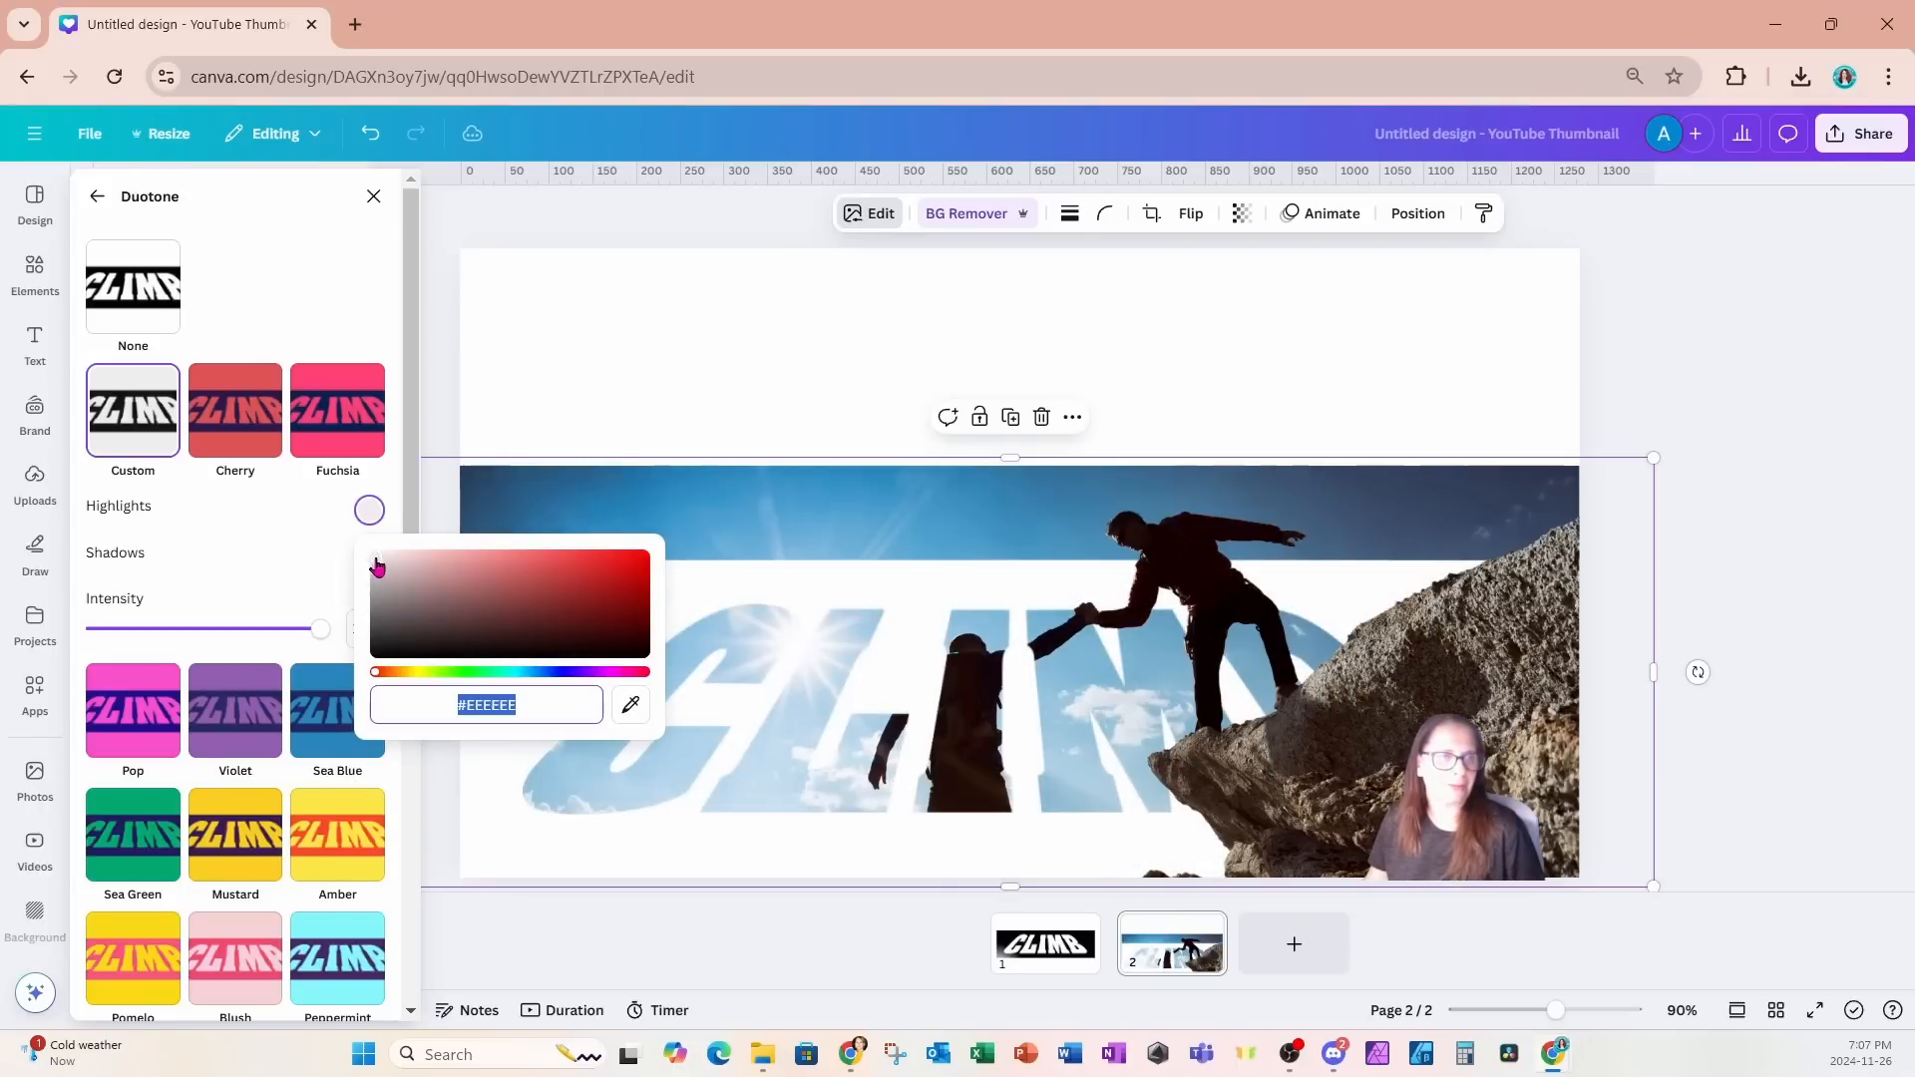
{"action": "left_click", "coordinate": [375, 556]}
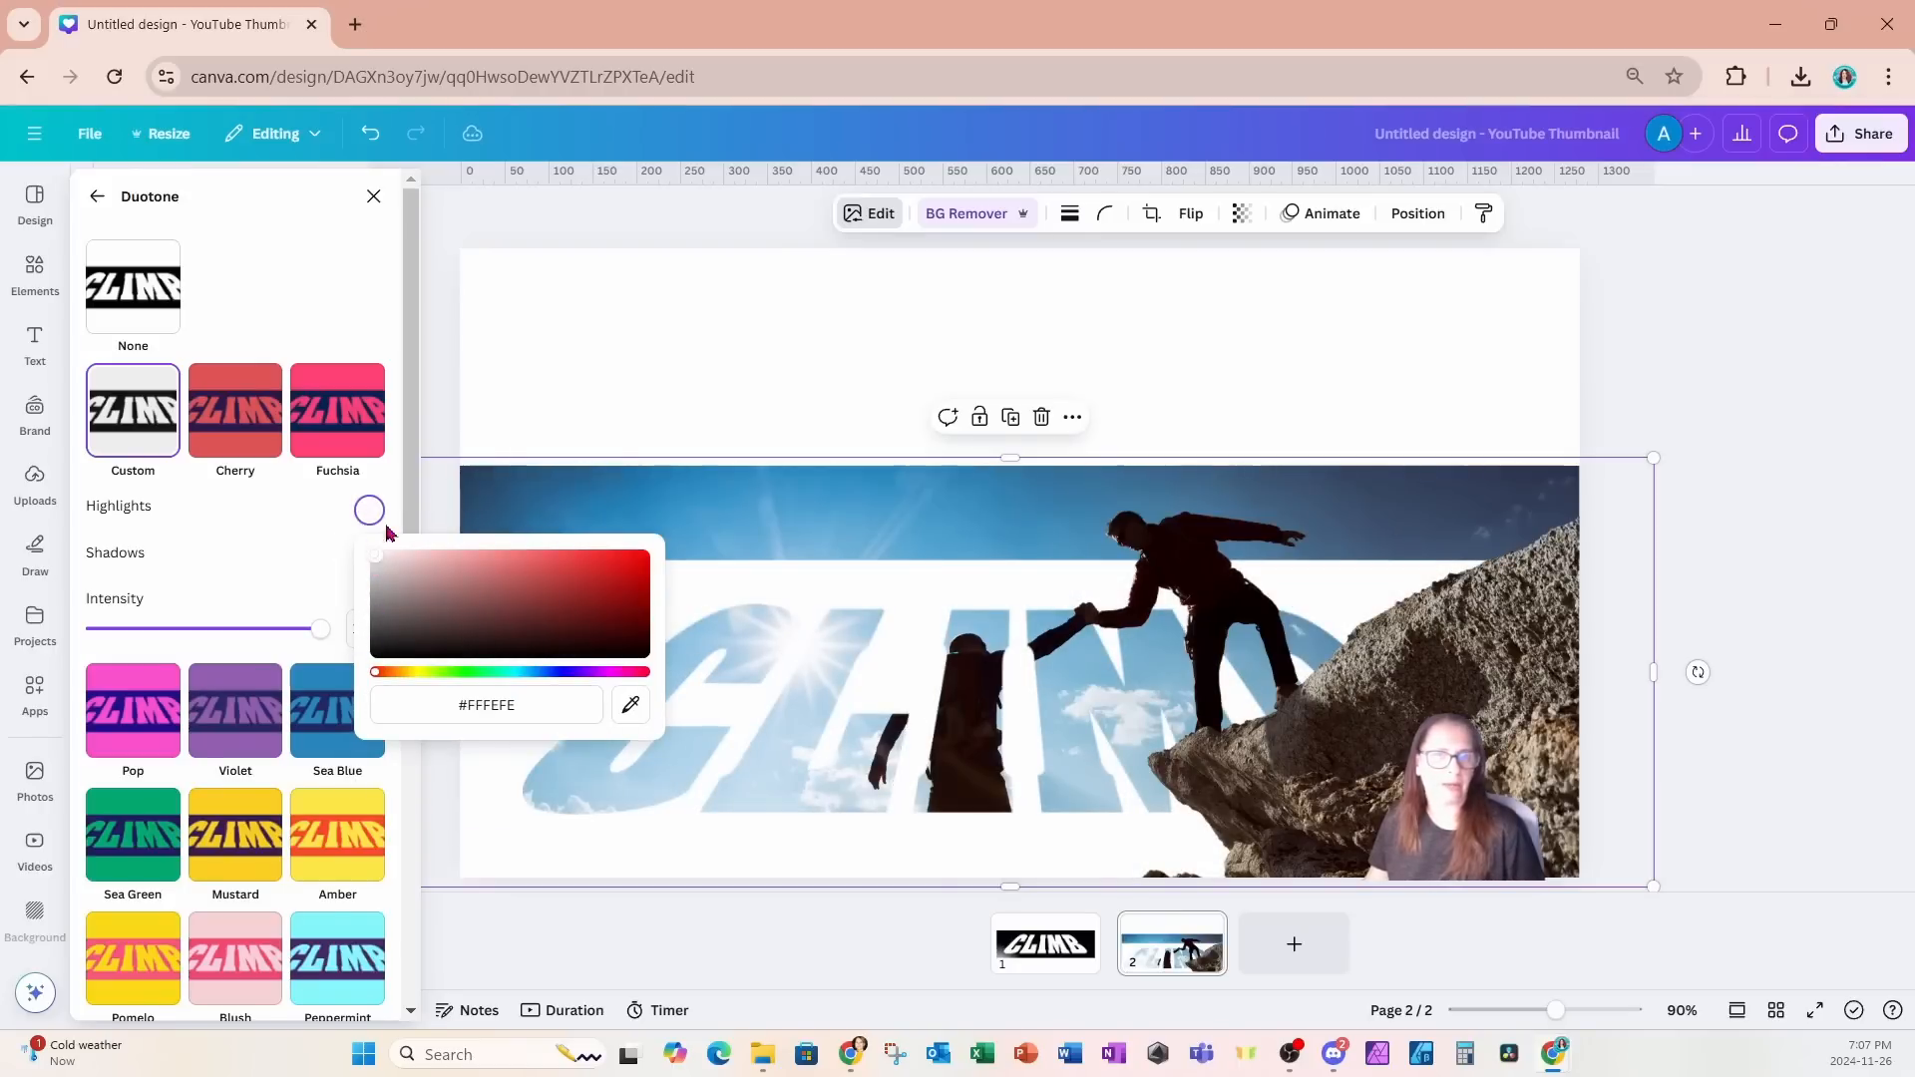
{"action": "left_click", "coordinate": [584, 327]}
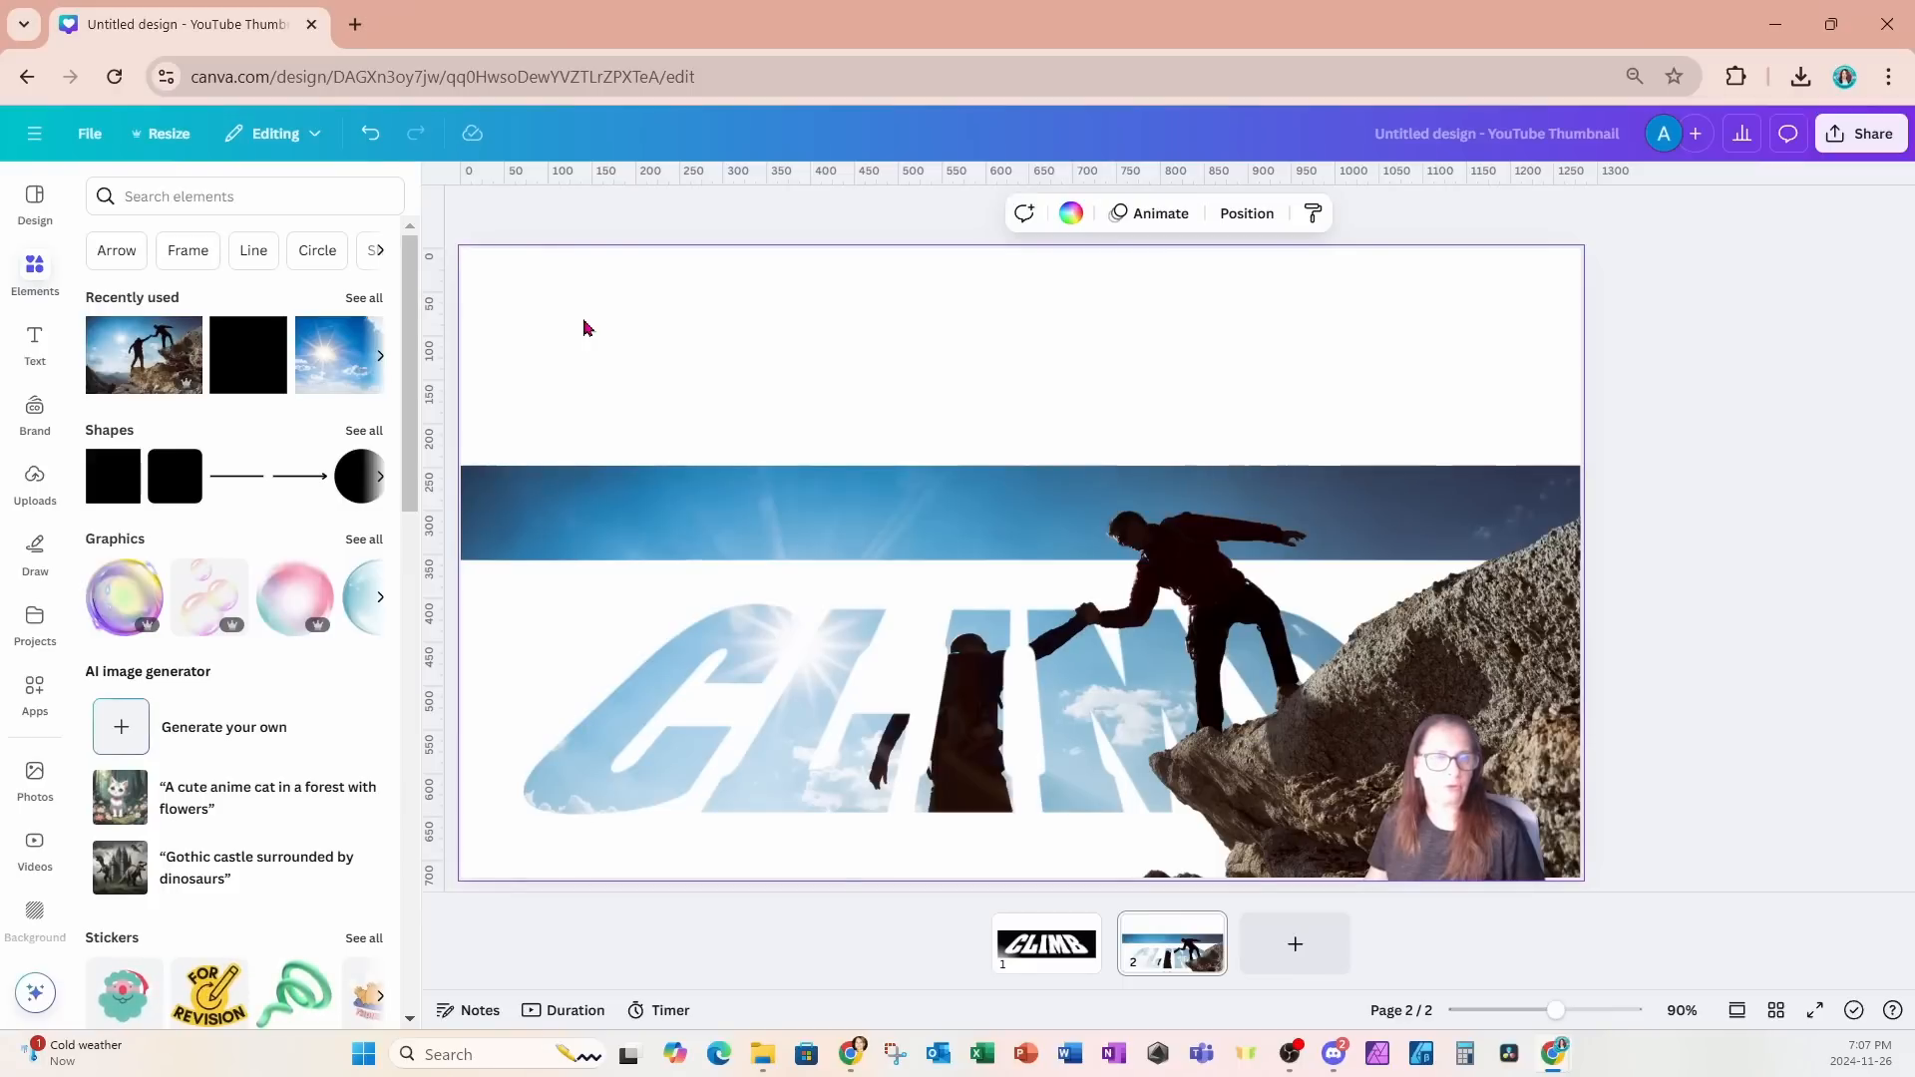
- Add the recently used cloudy sky photo at the page's top edge and crop it from below to 360 px high
{"action": "left_click", "coordinate": [375, 306]}
{"action": "left_click", "coordinate": [312, 403]}
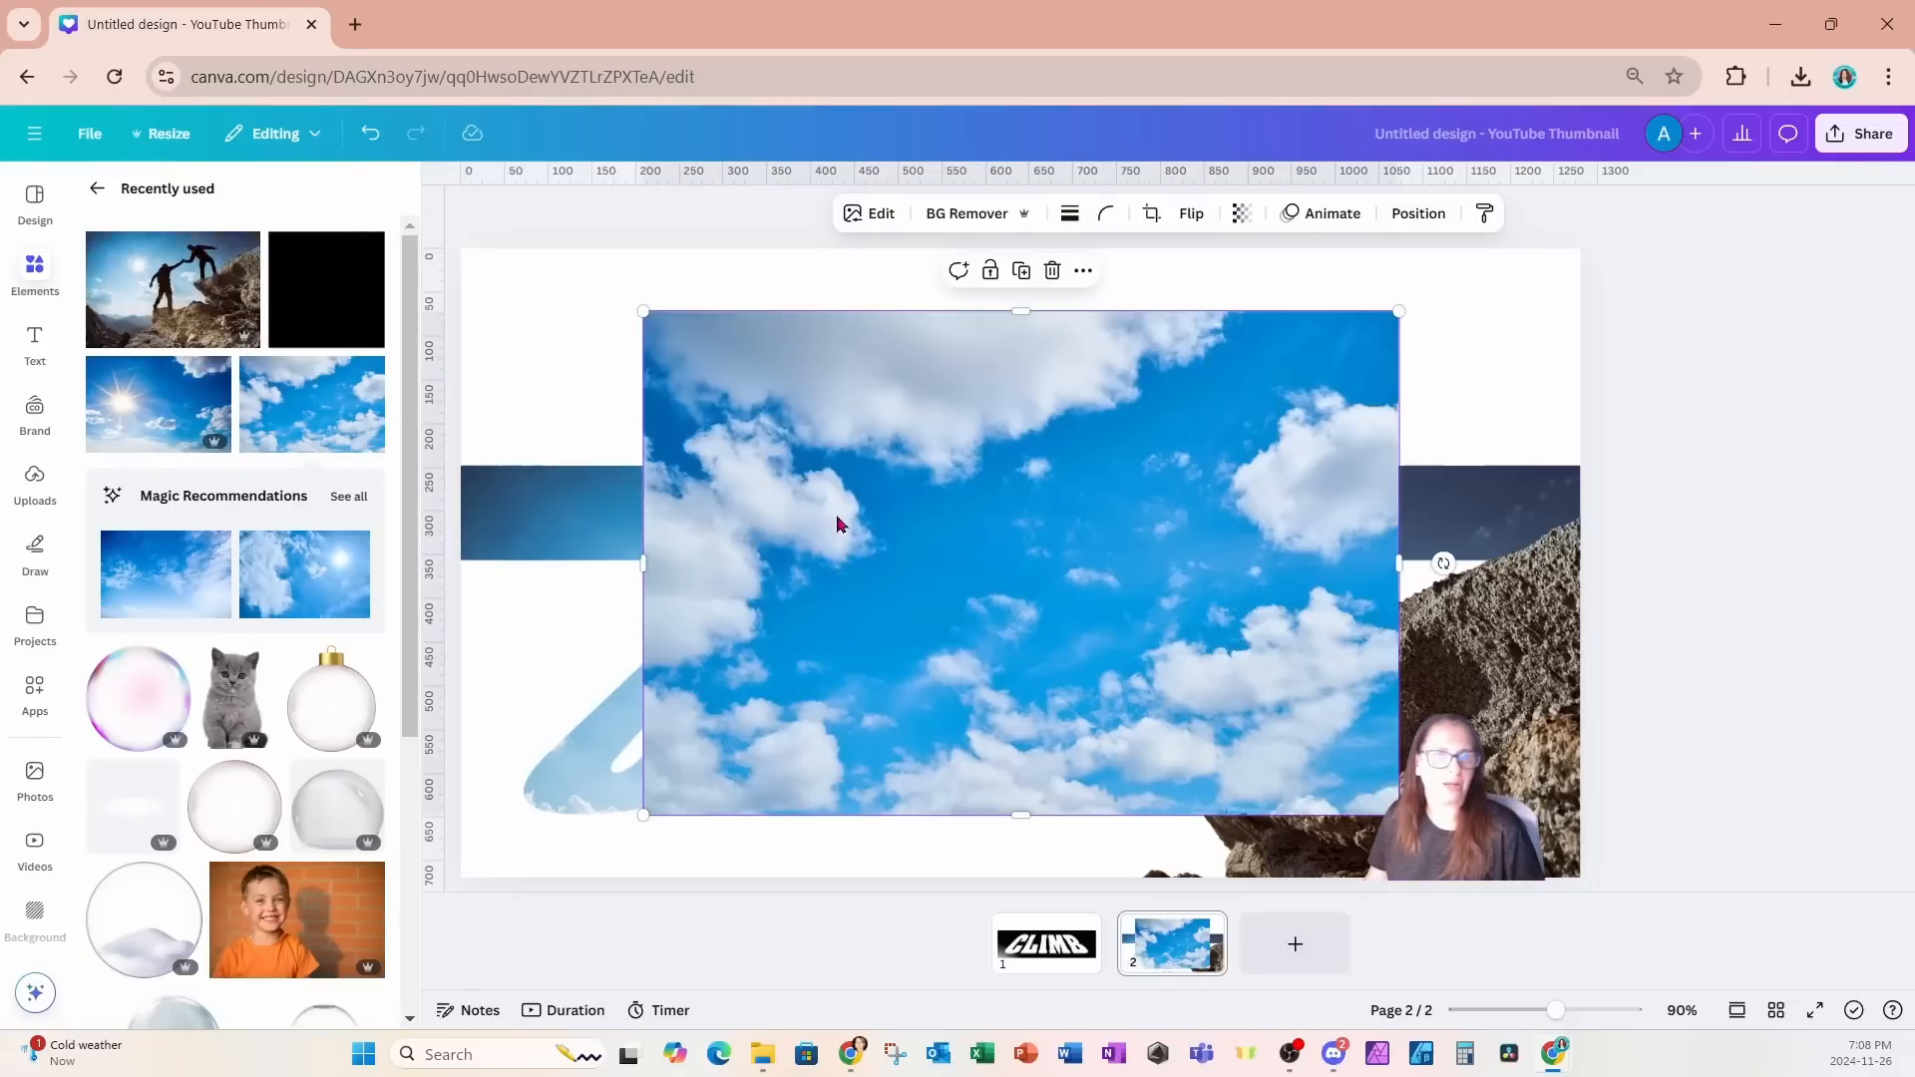
{"action": "left_click_drag", "start_coordinate": [838, 521], "coordinate": [827, 452]}
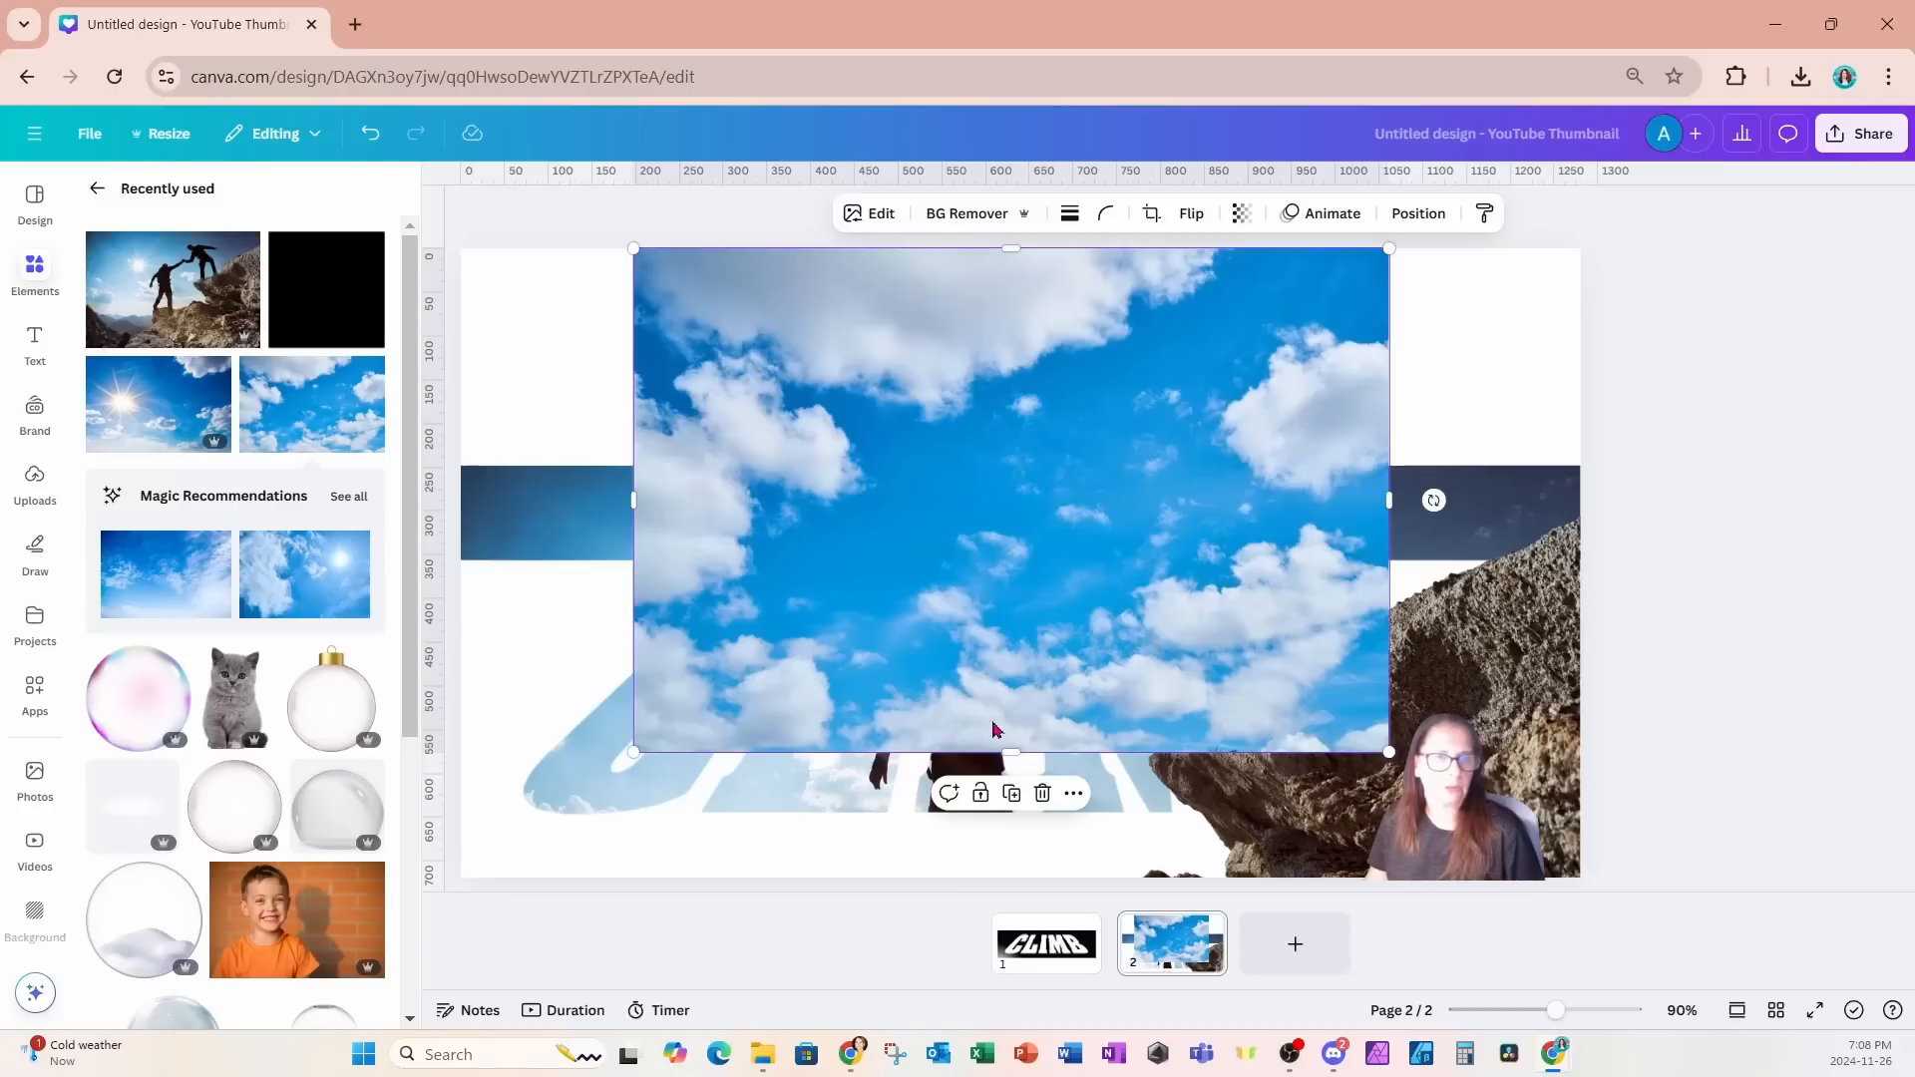
{"action": "left_click_drag", "start_coordinate": [1013, 753], "coordinate": [992, 562]}
- Extend the sky photo across the full 1280 px page width from X 0 and send it backward behind the climbers cutout
{"action": "left_click_drag", "start_coordinate": [1105, 405], "coordinate": [961, 403]}
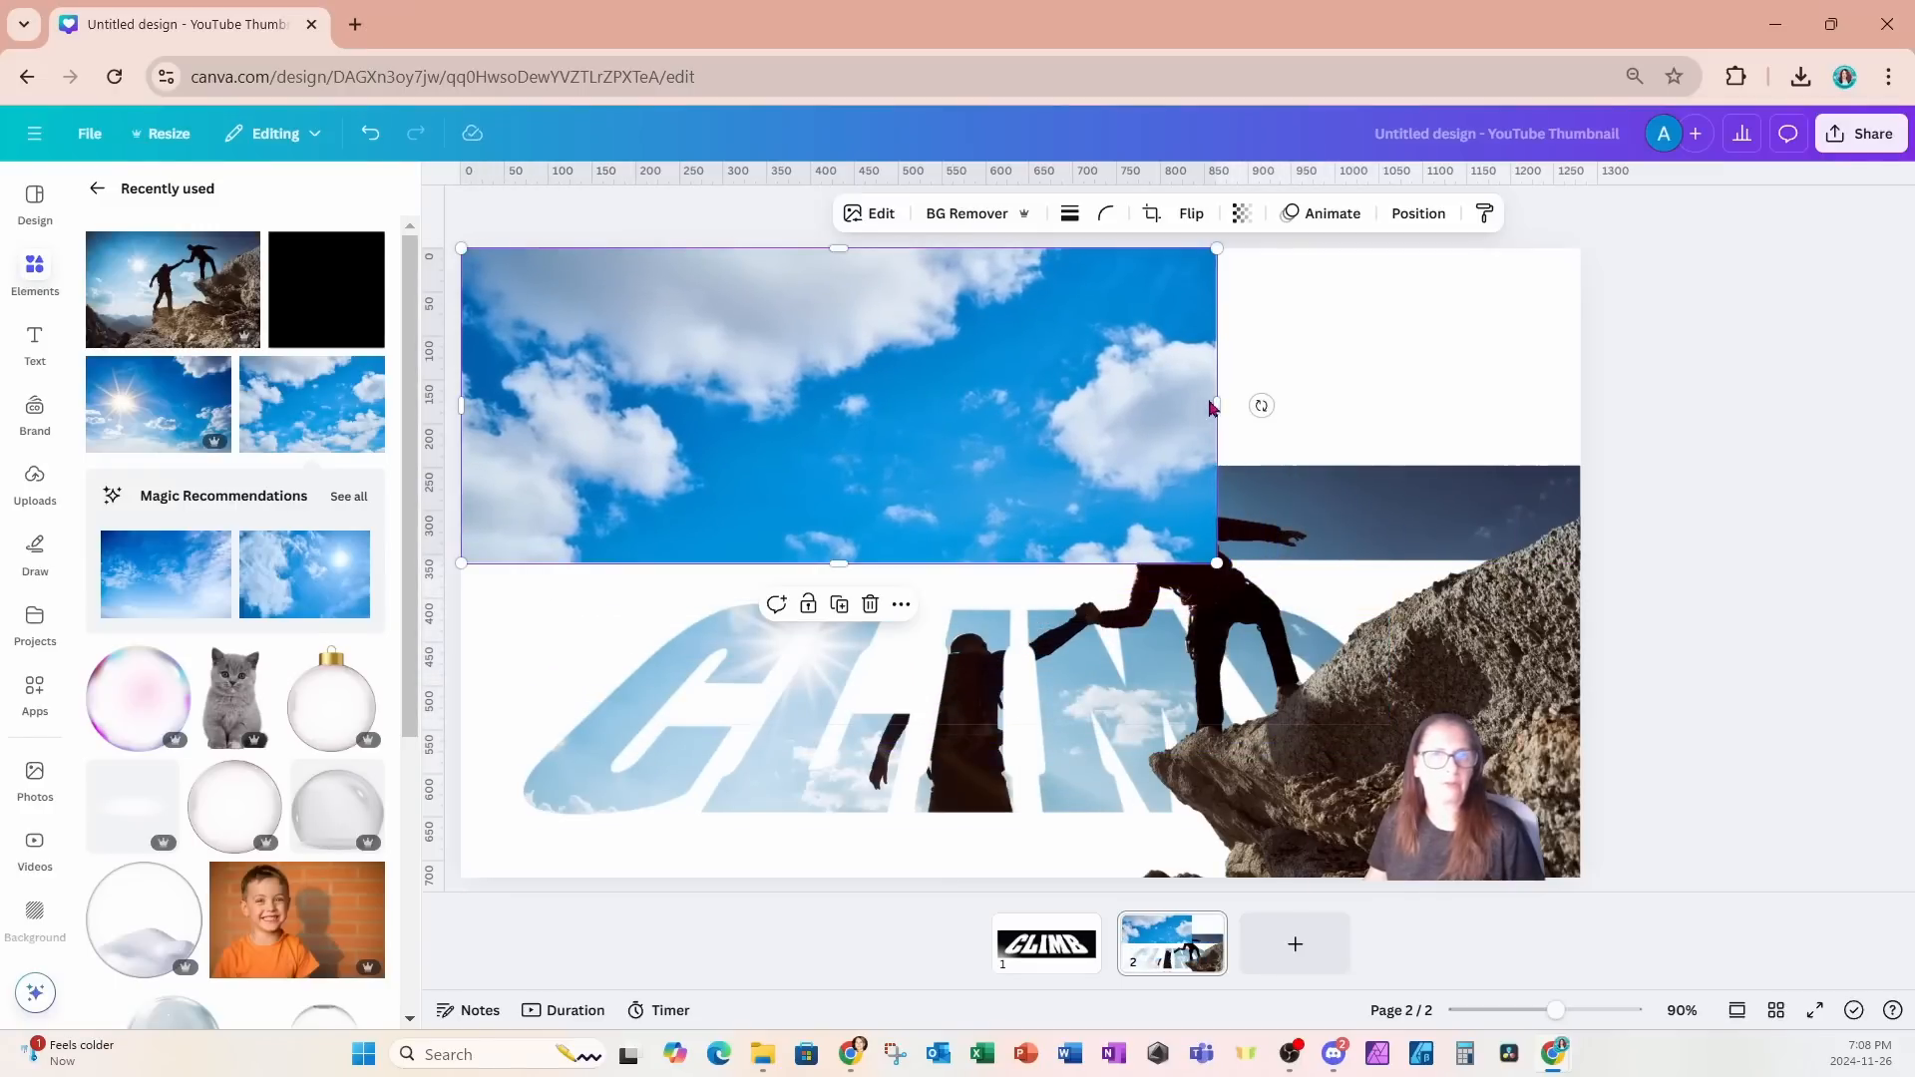
{"action": "left_click_drag", "start_coordinate": [1213, 402], "coordinate": [1580, 405]}
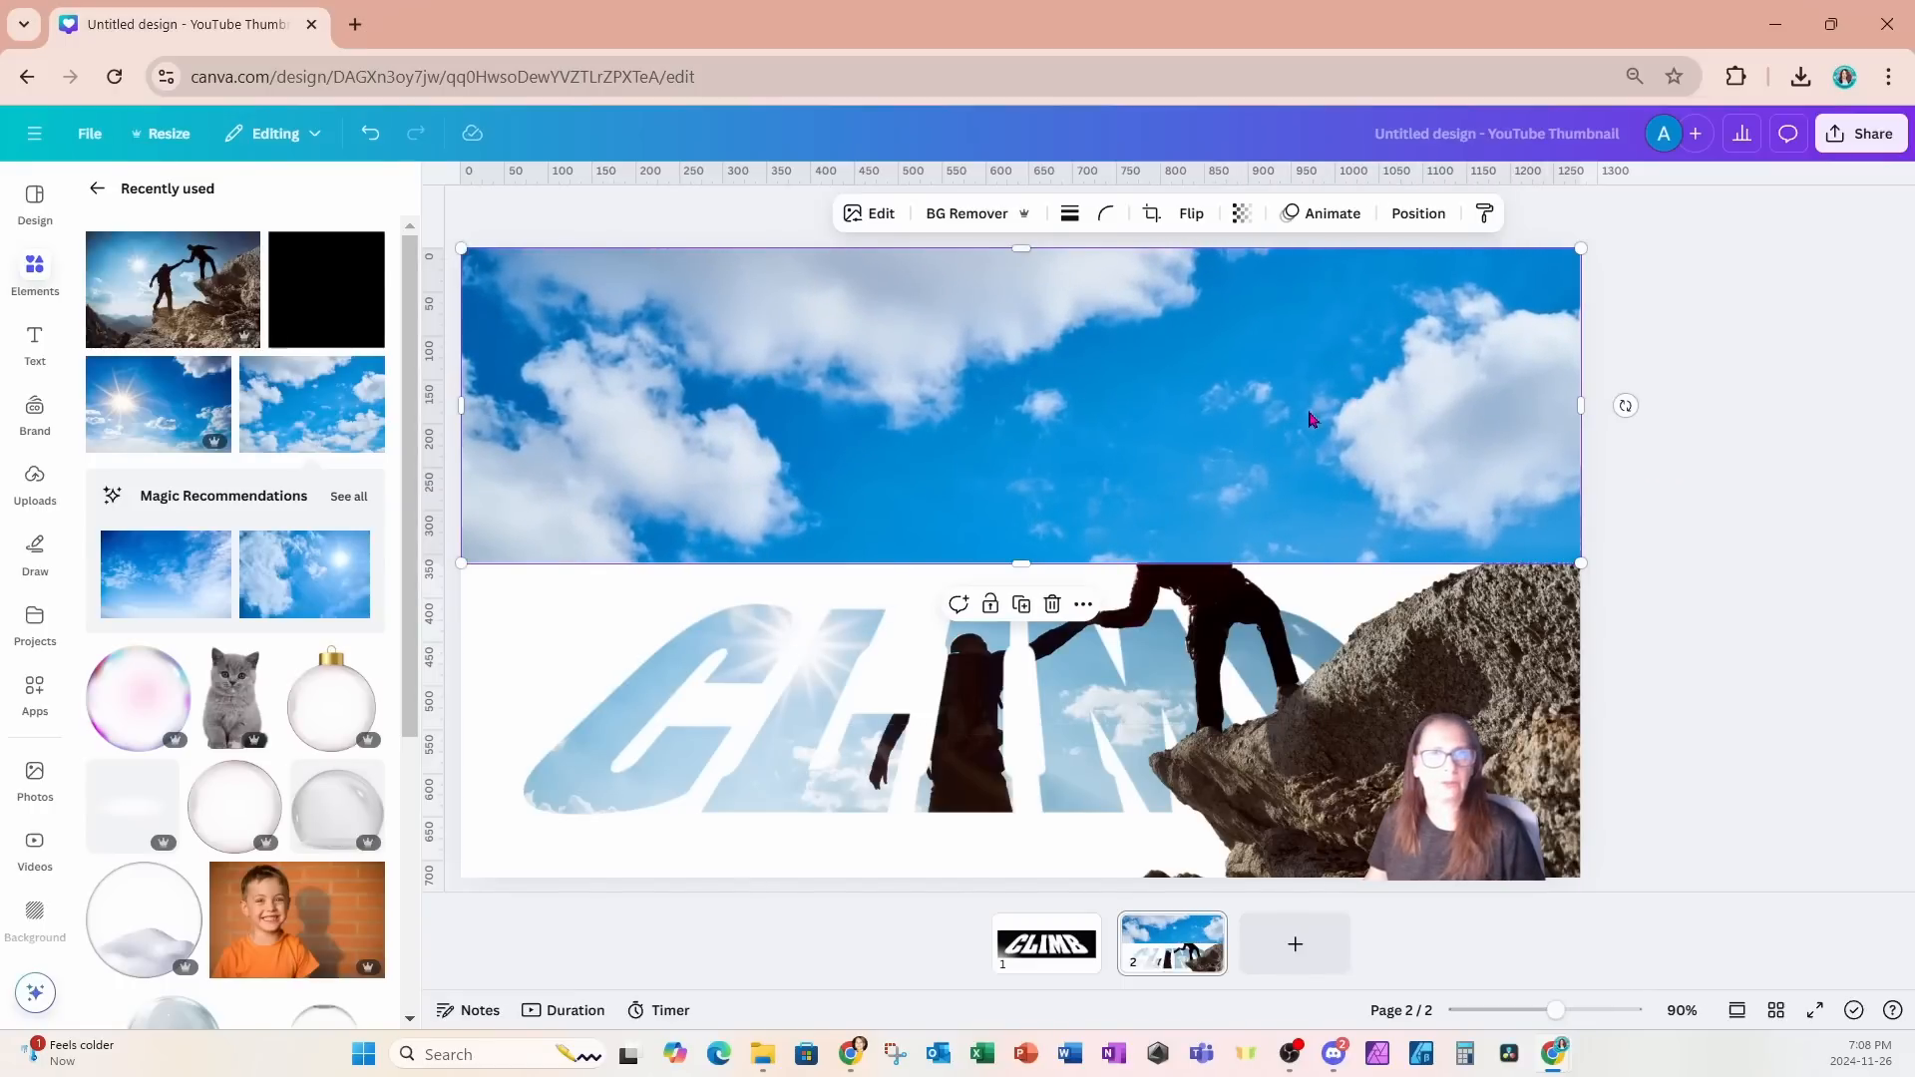
{"action": "left_click", "coordinate": [1436, 216]}
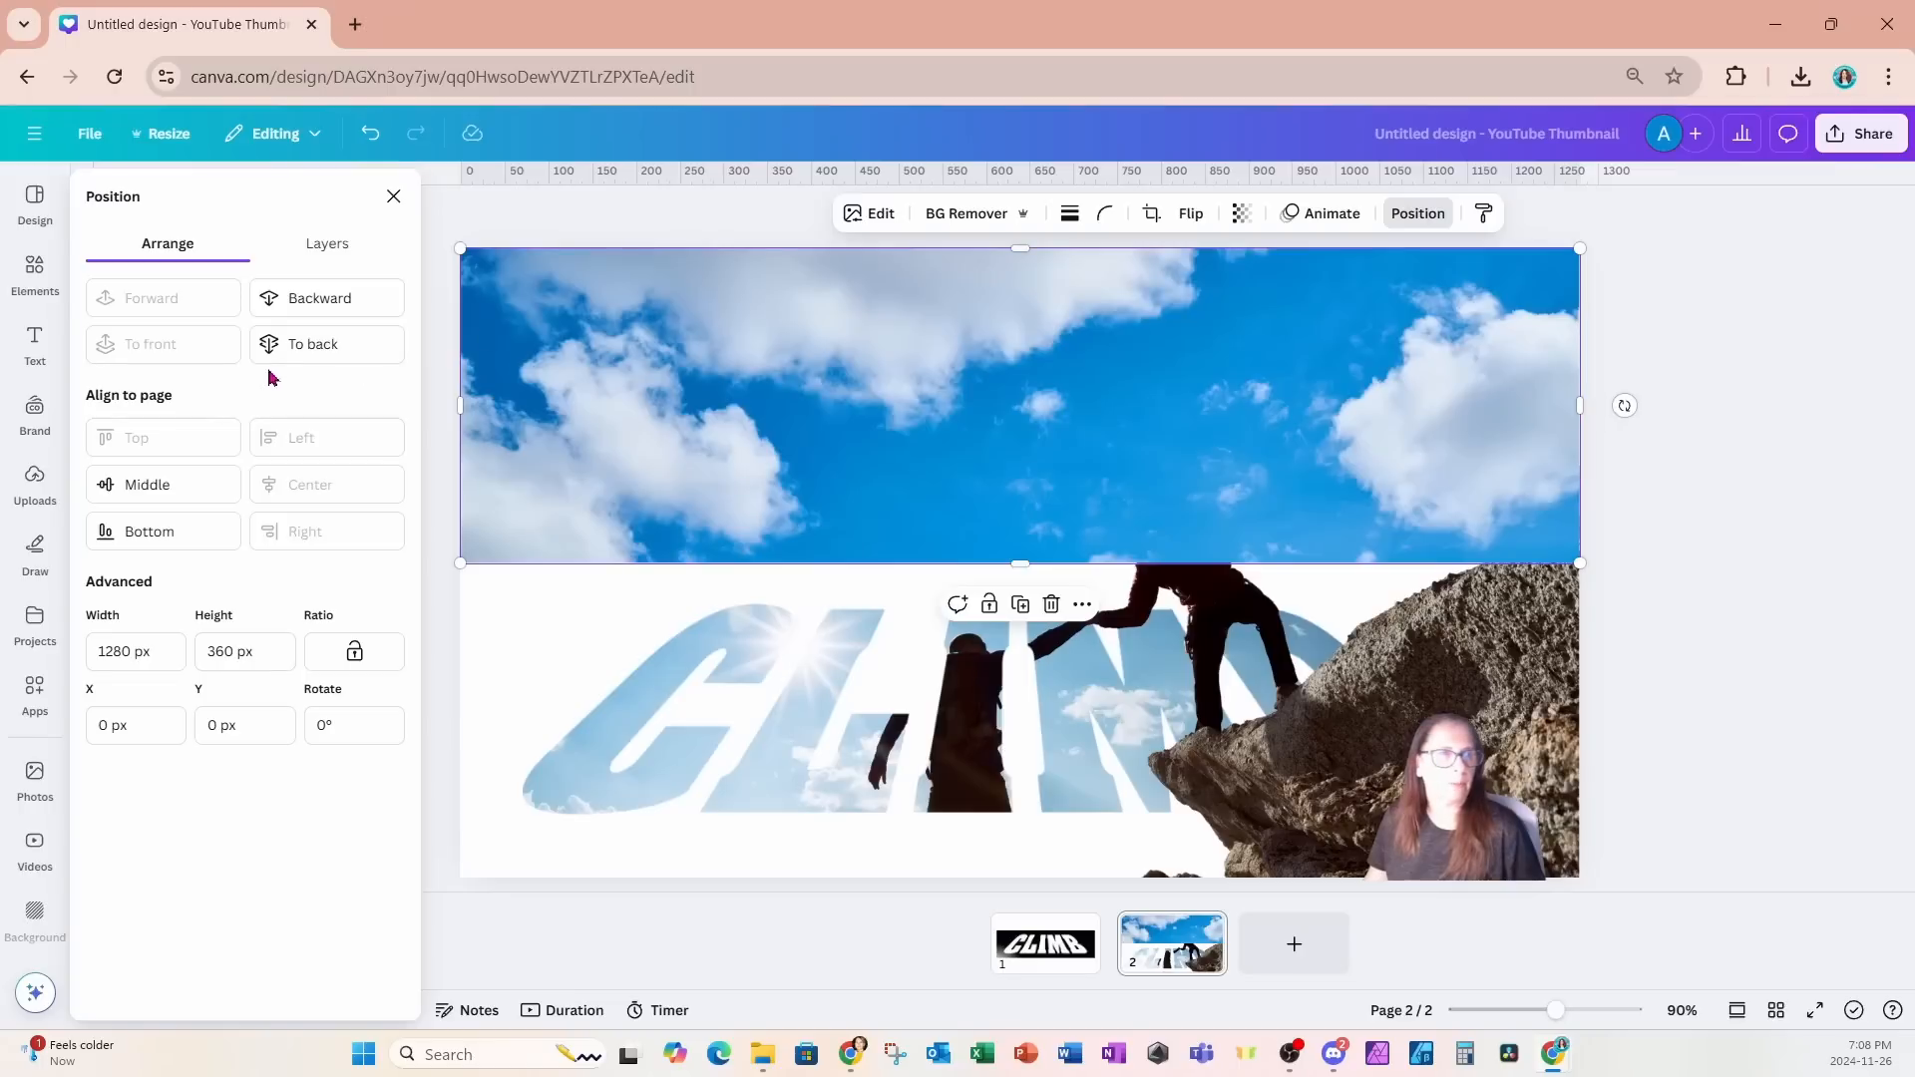
{"action": "left_click", "coordinate": [320, 300]}
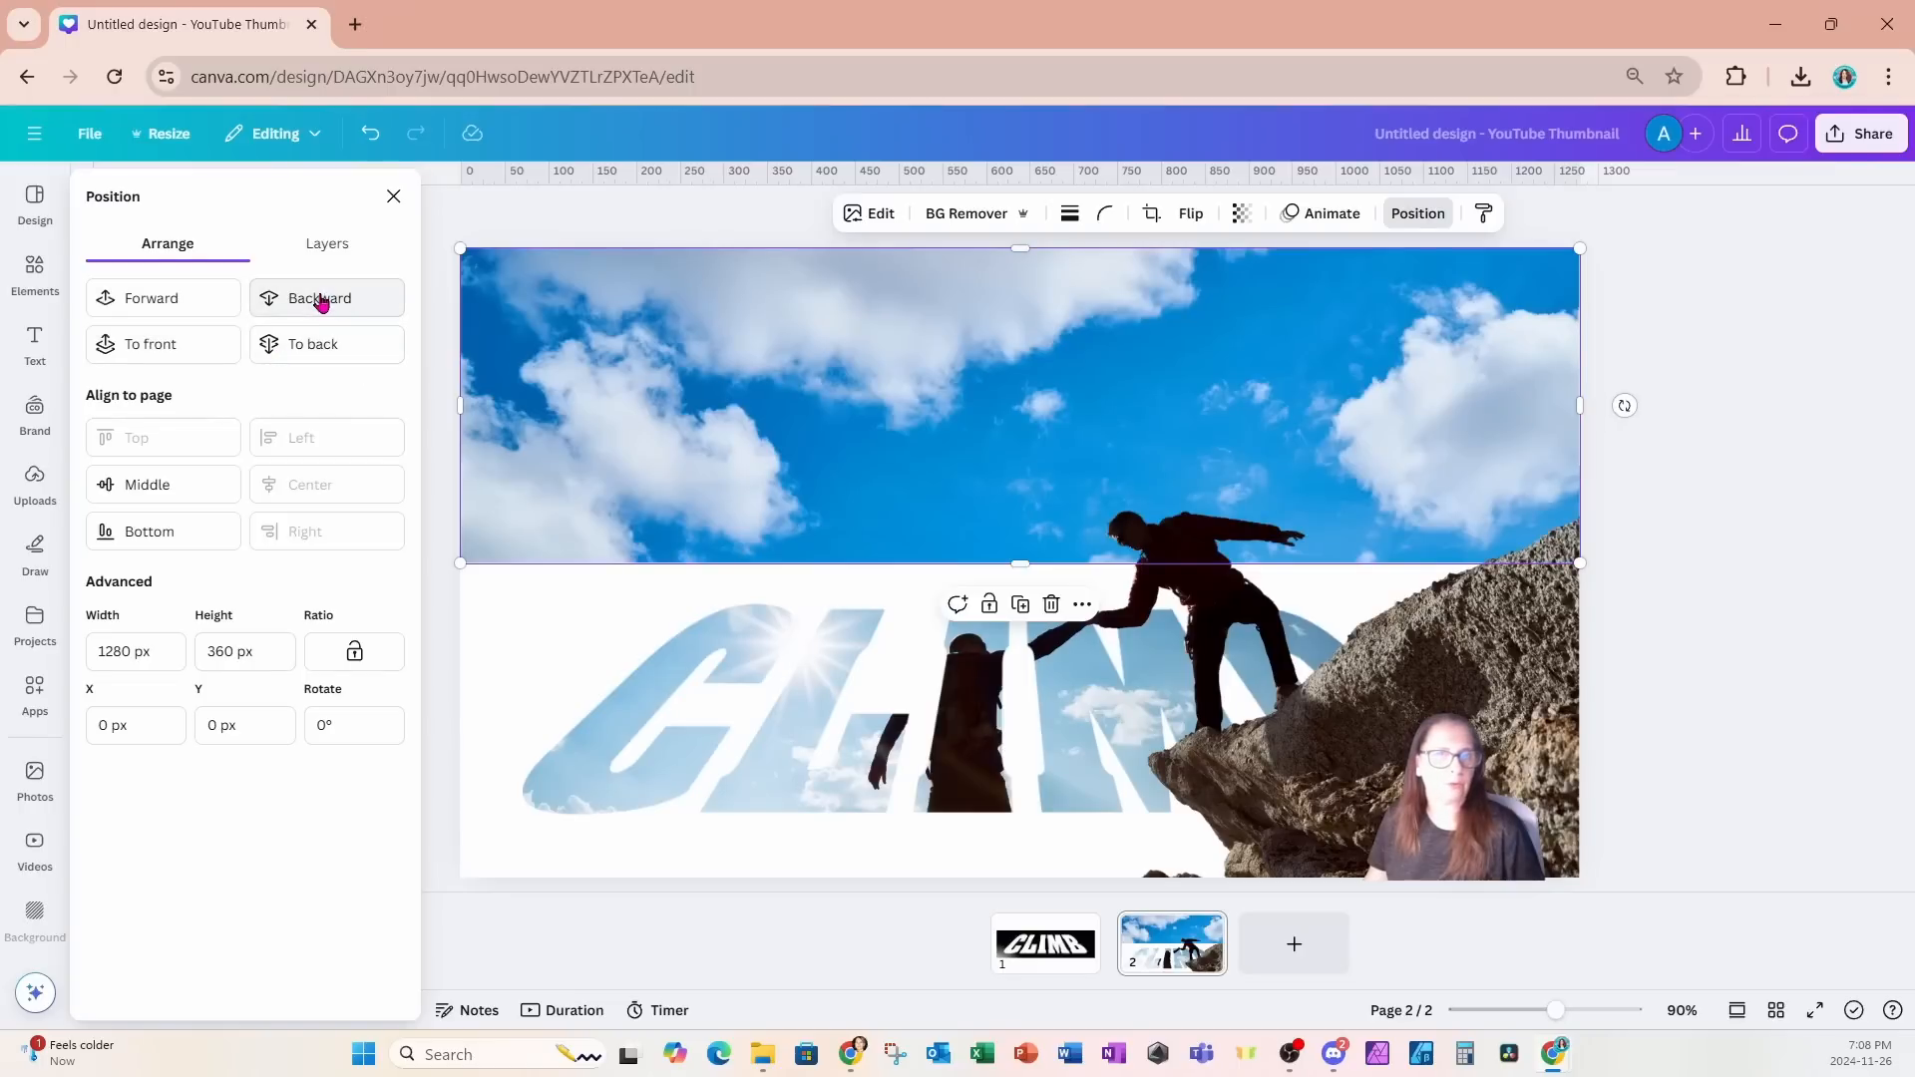
- Search elements for WHITE GRADIENT and place the first gradient graphic over the sky's left part, with its lower edge on the sky's lower edge
{"action": "left_click", "coordinate": [35, 271]}
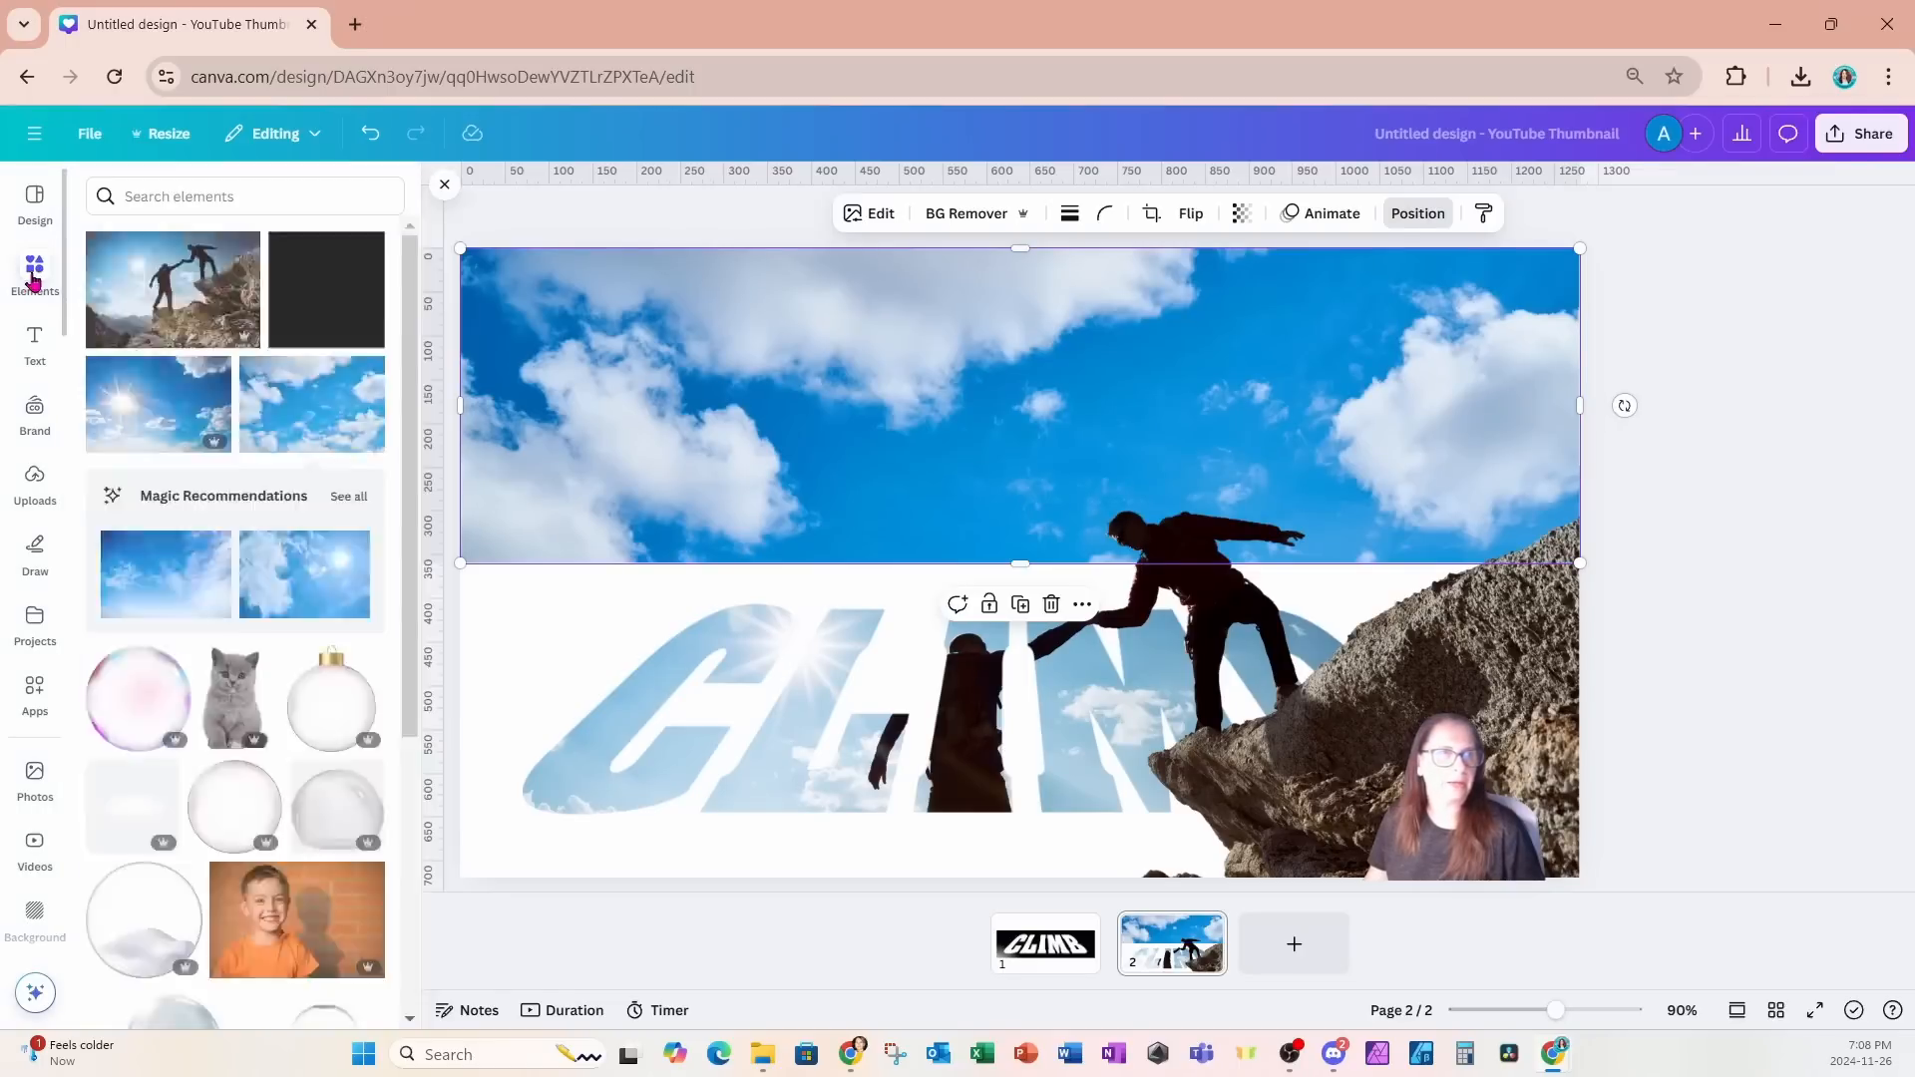
{"action": "left_click", "coordinate": [175, 196]}
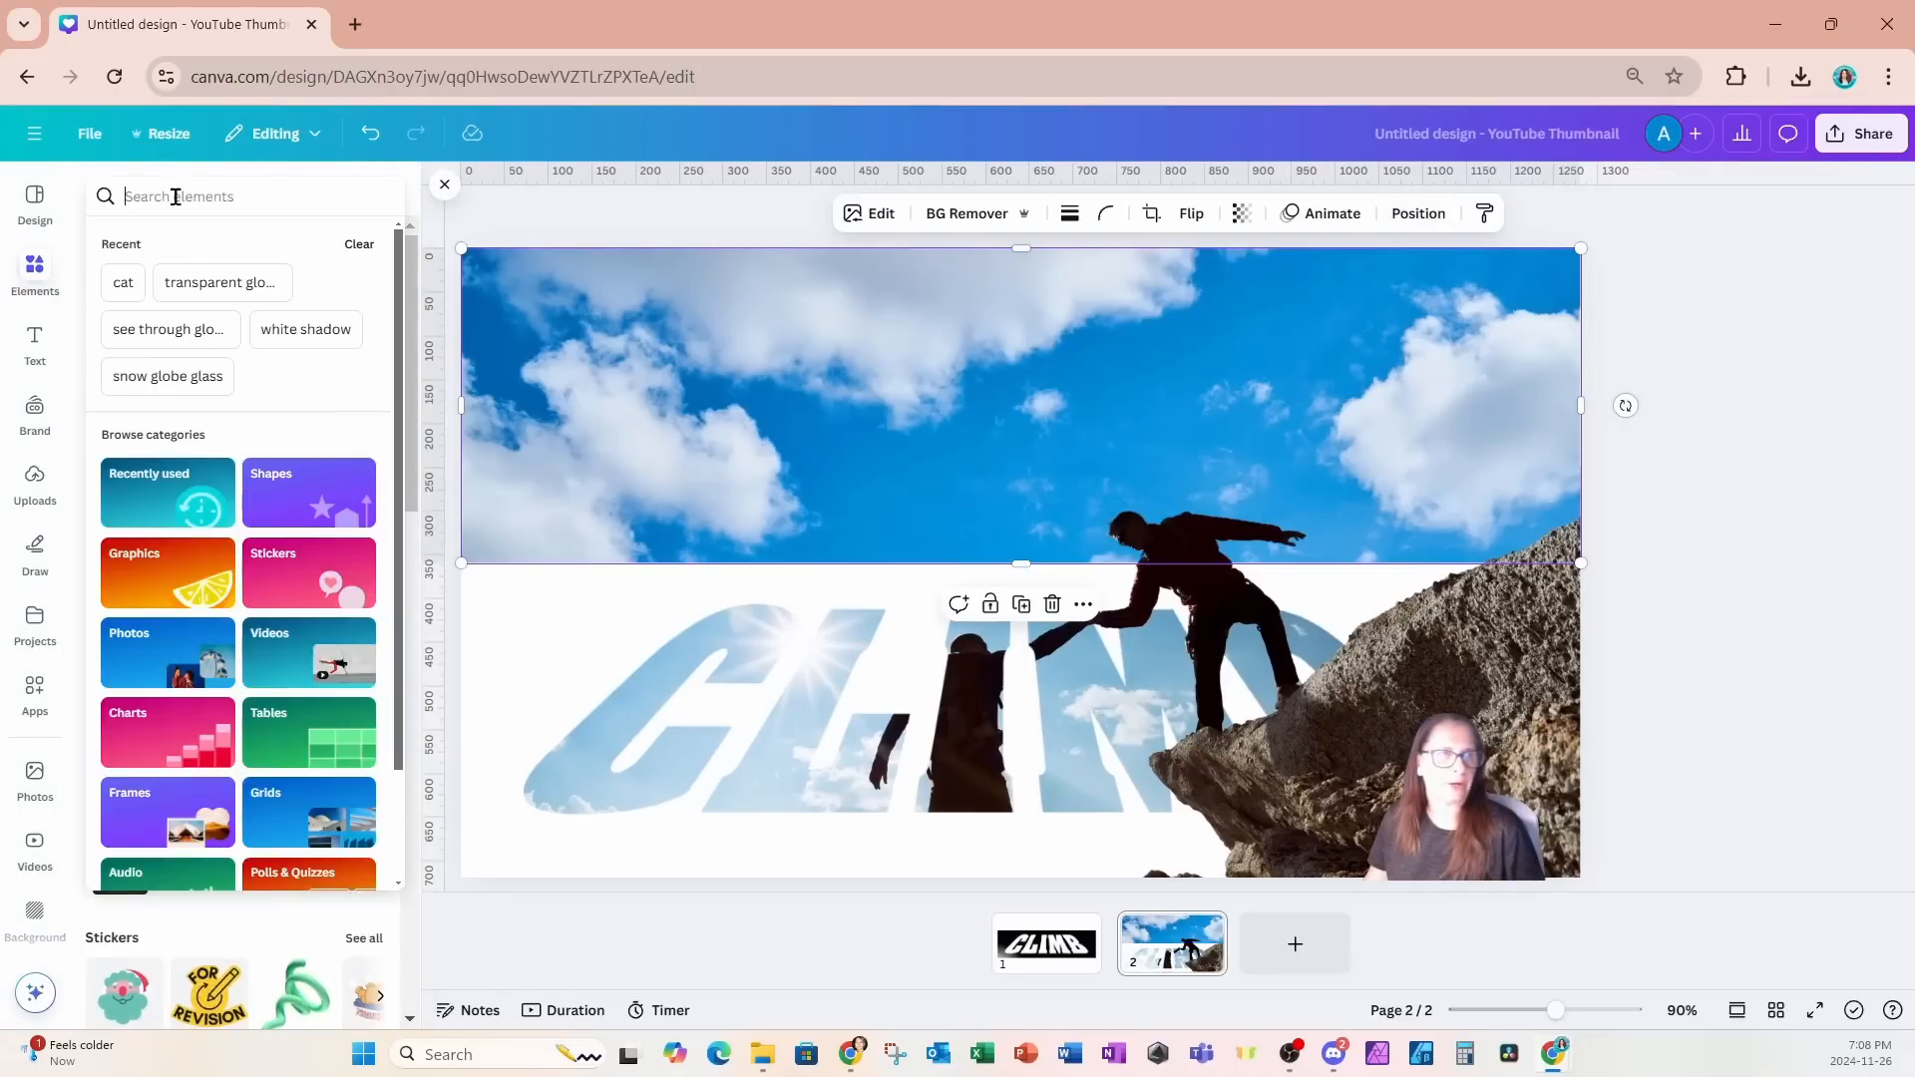
{"action": "type", "text": "WH"}
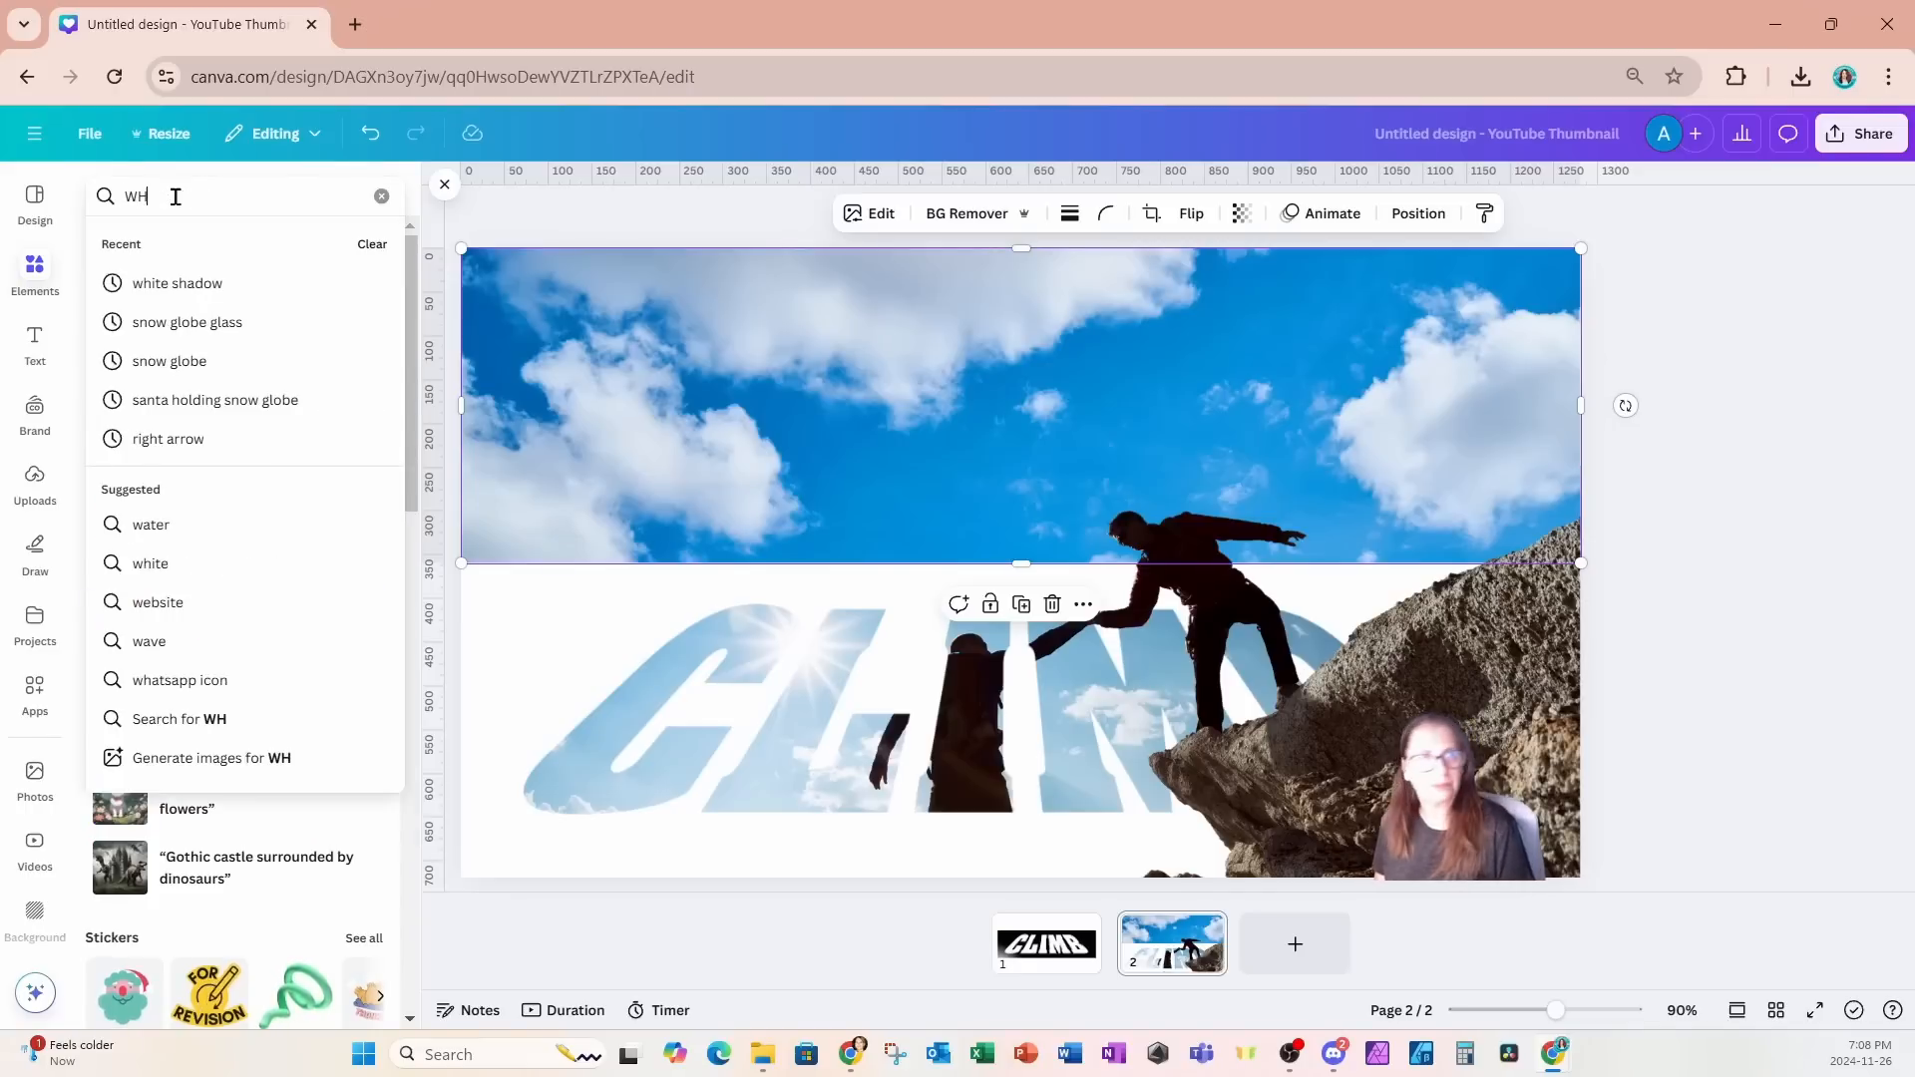
{"action": "type", "text": "ITE GRADIENT"}
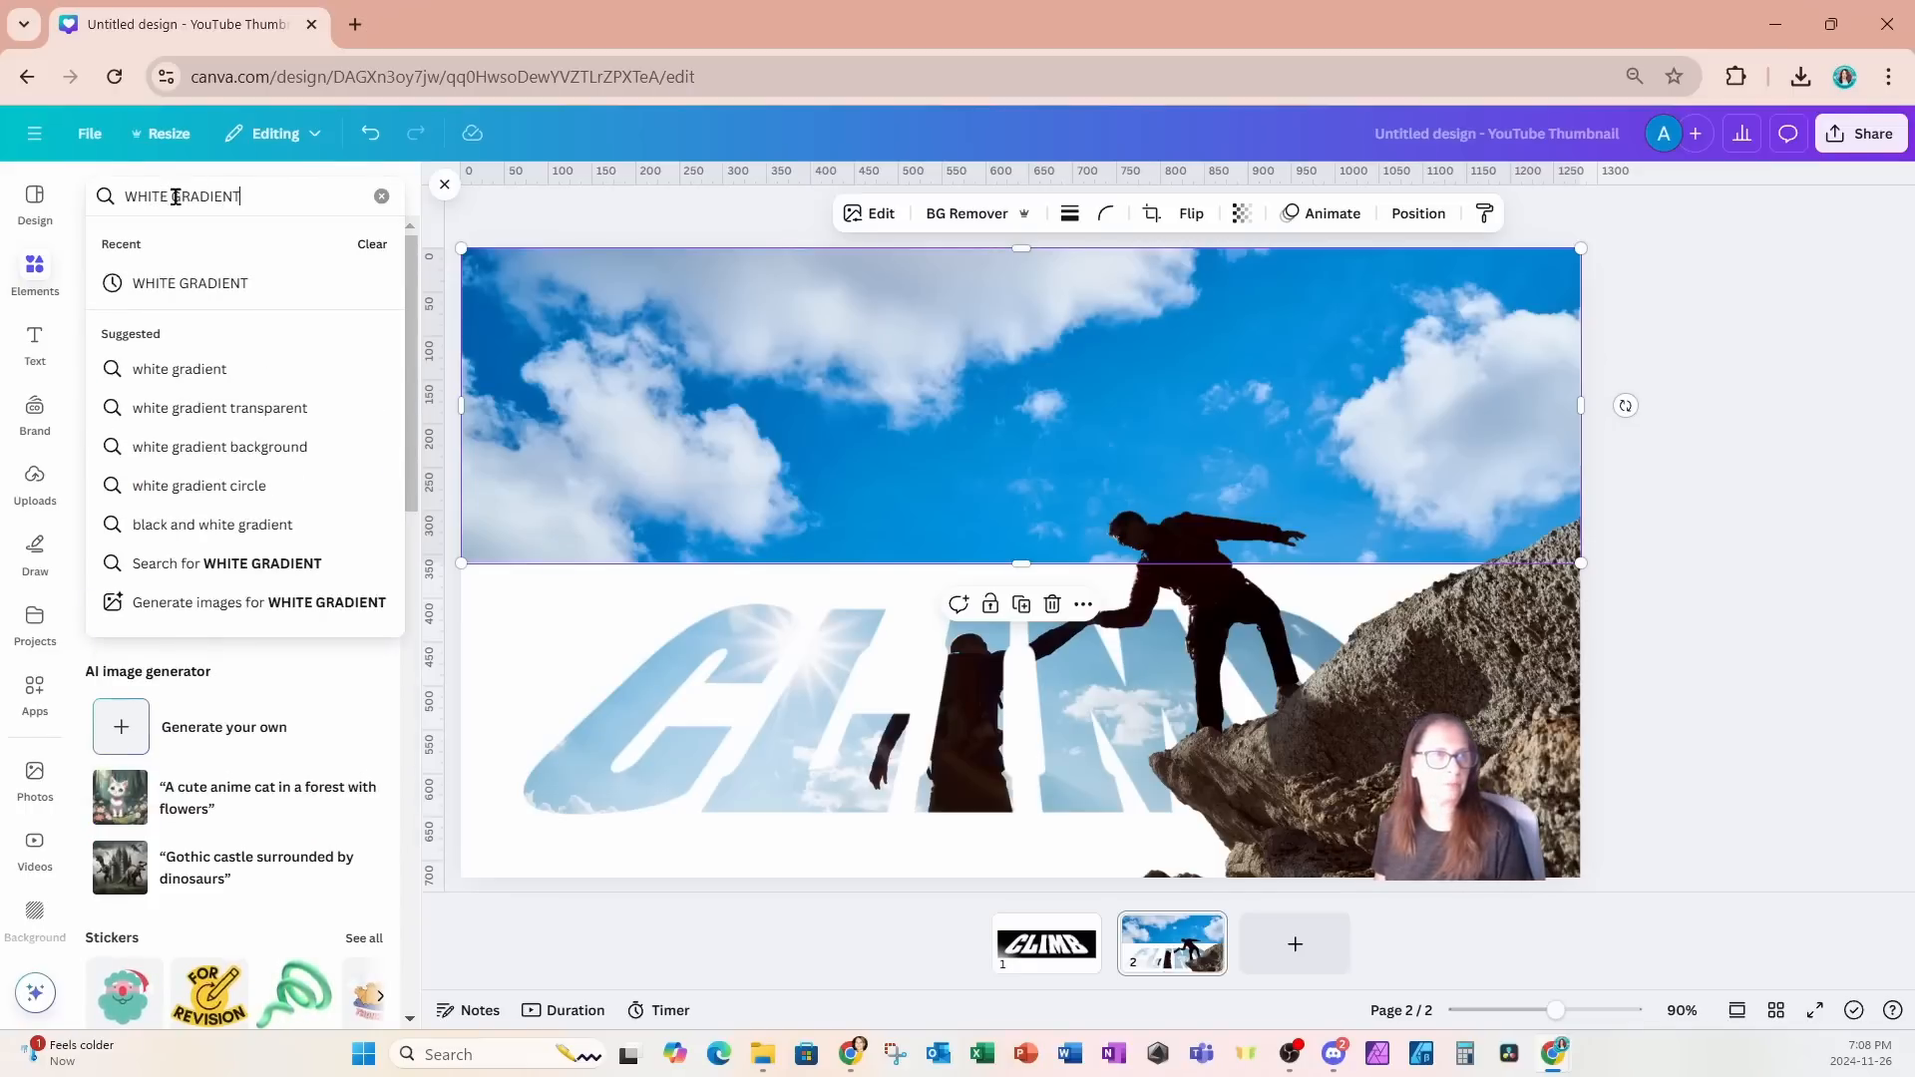
{"action": "key", "text": "Return"}
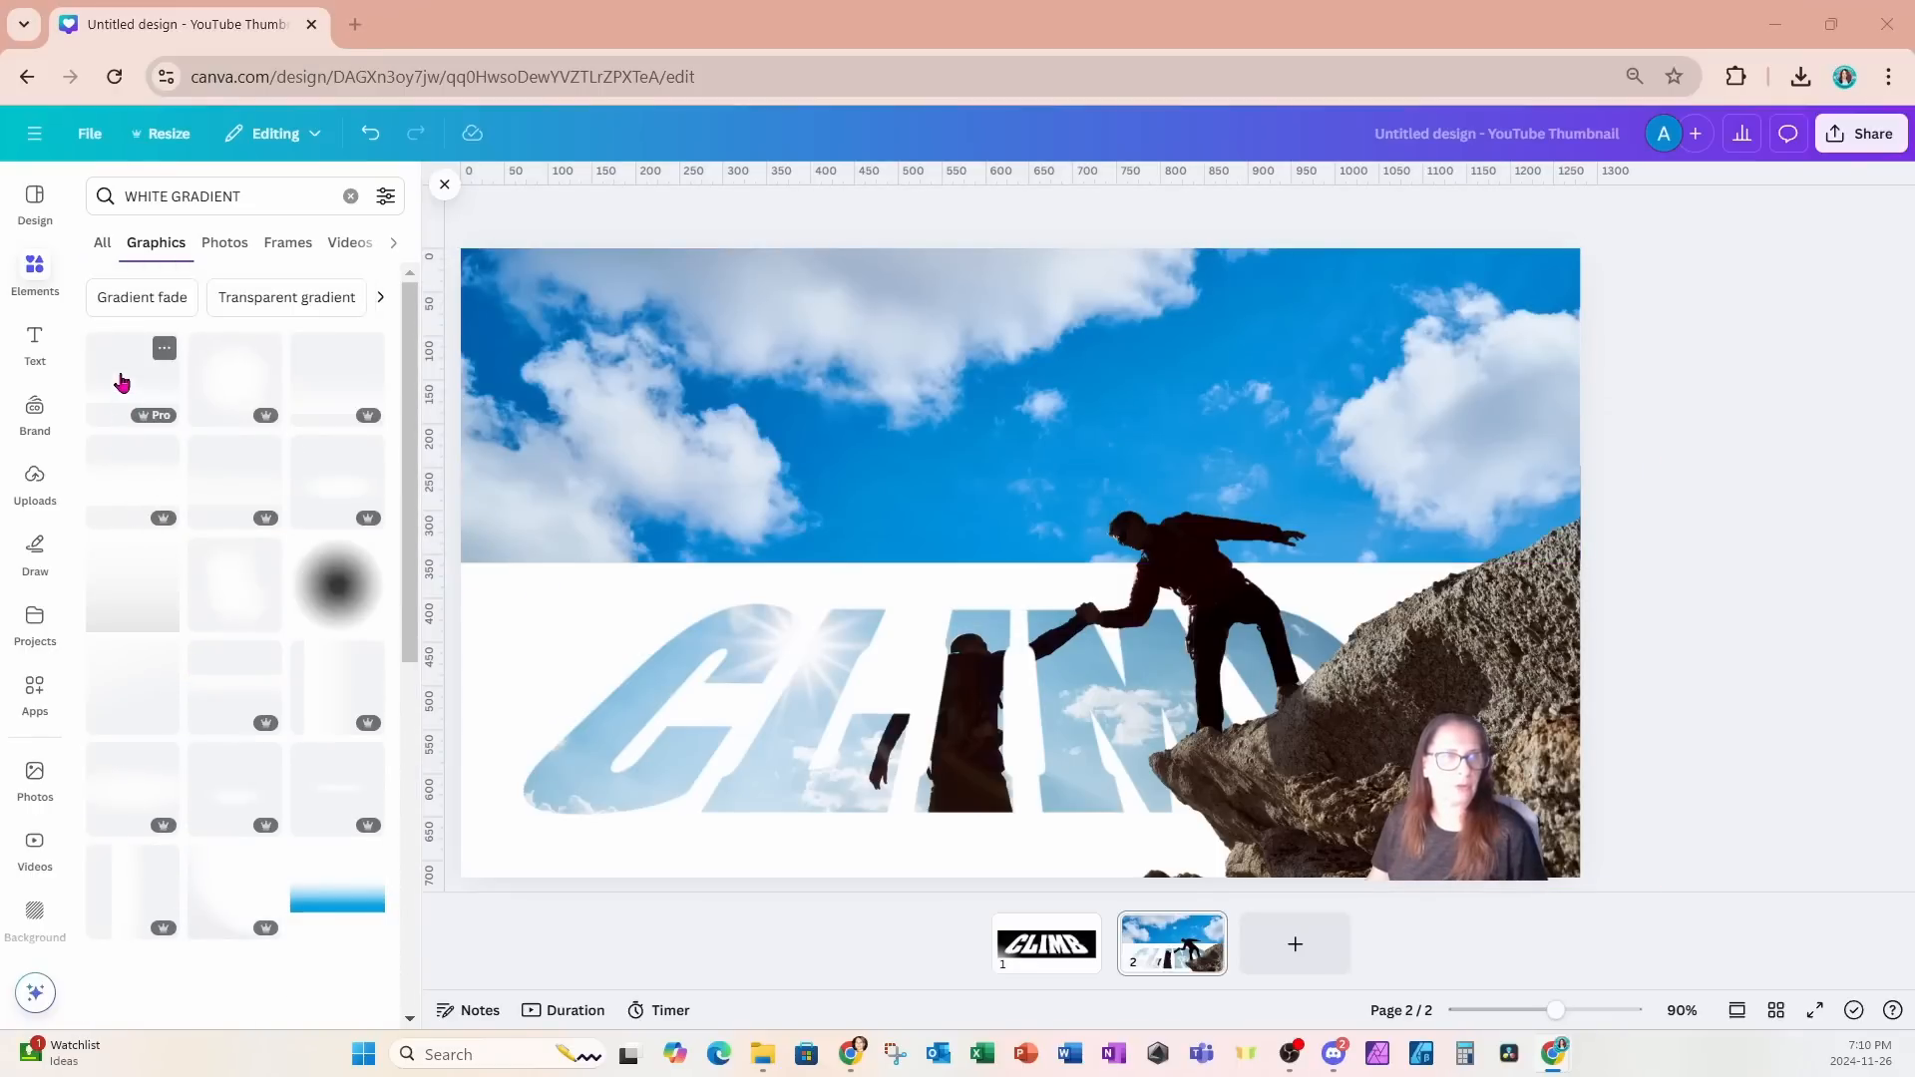
{"action": "left_click_drag", "start_coordinate": [120, 380], "coordinate": [938, 427]}
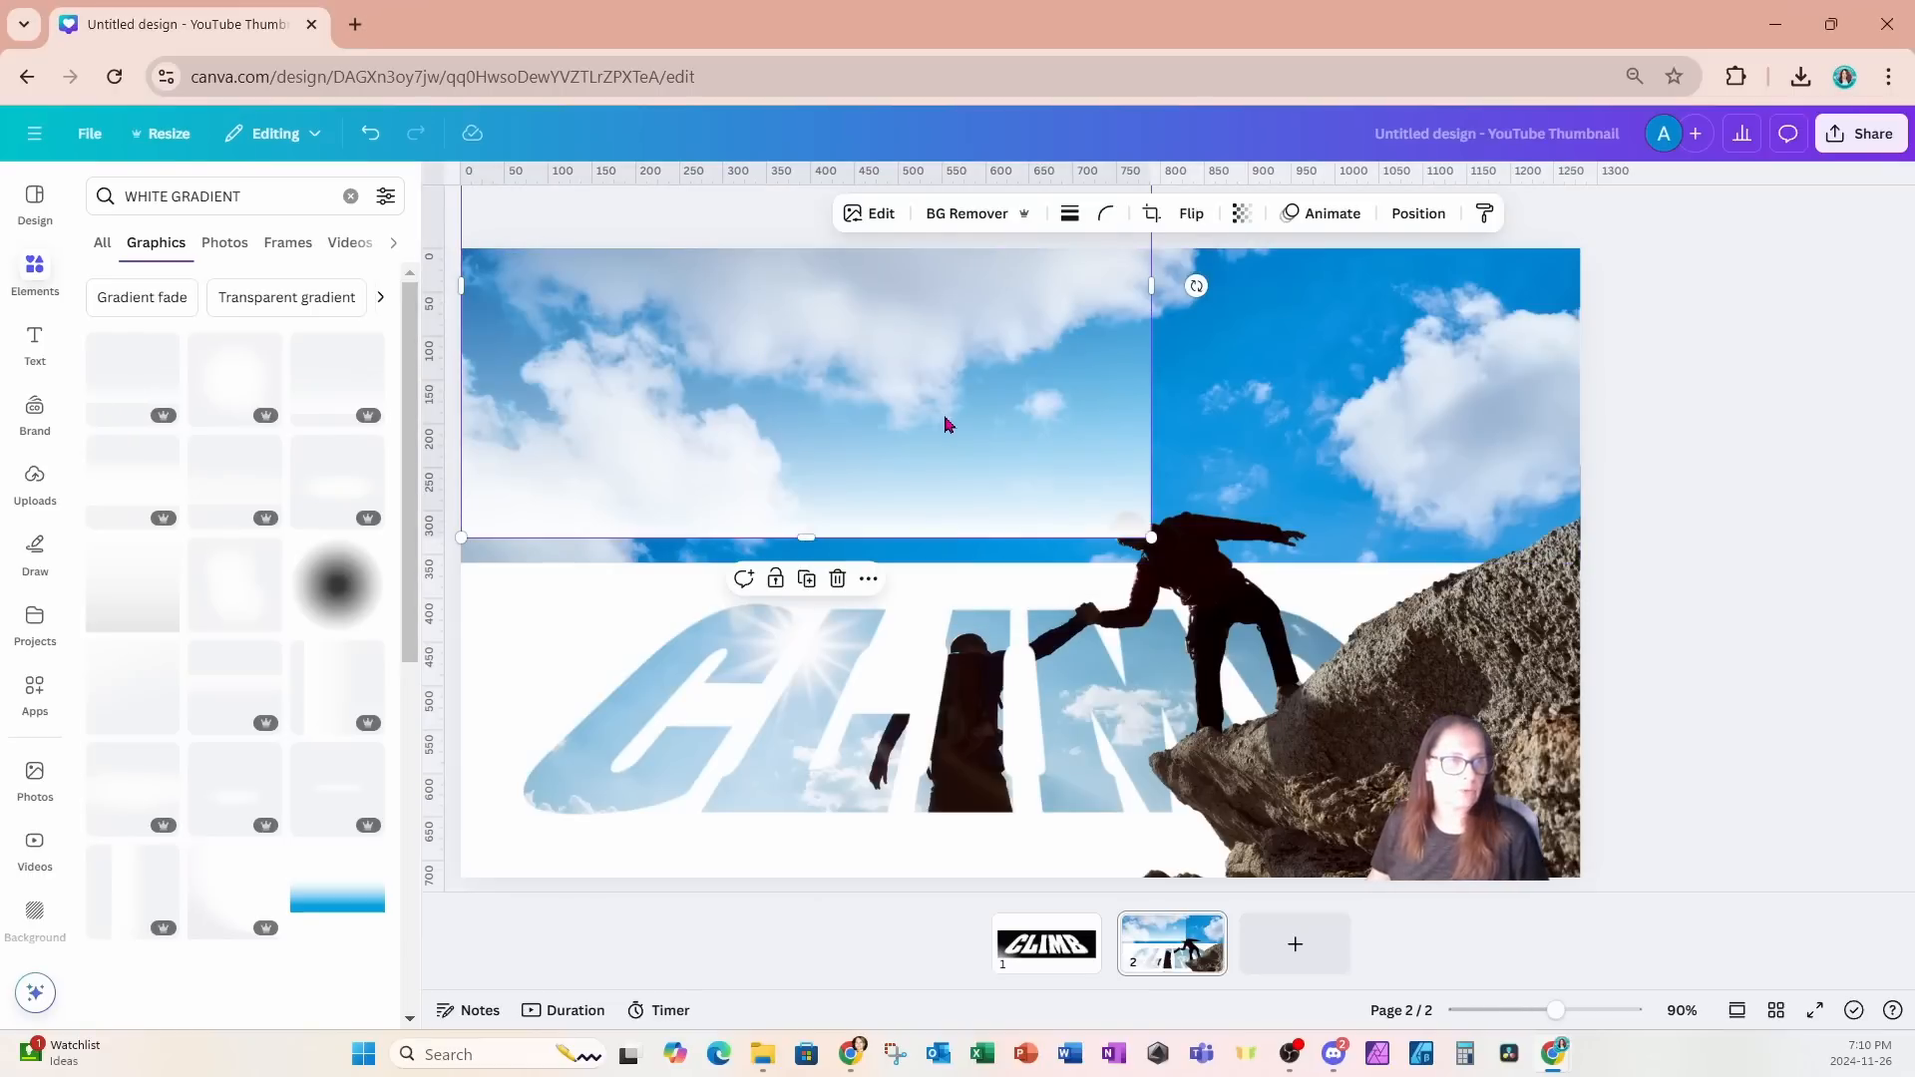
{"action": "left_click_drag", "start_coordinate": [948, 425], "coordinate": [945, 451]}
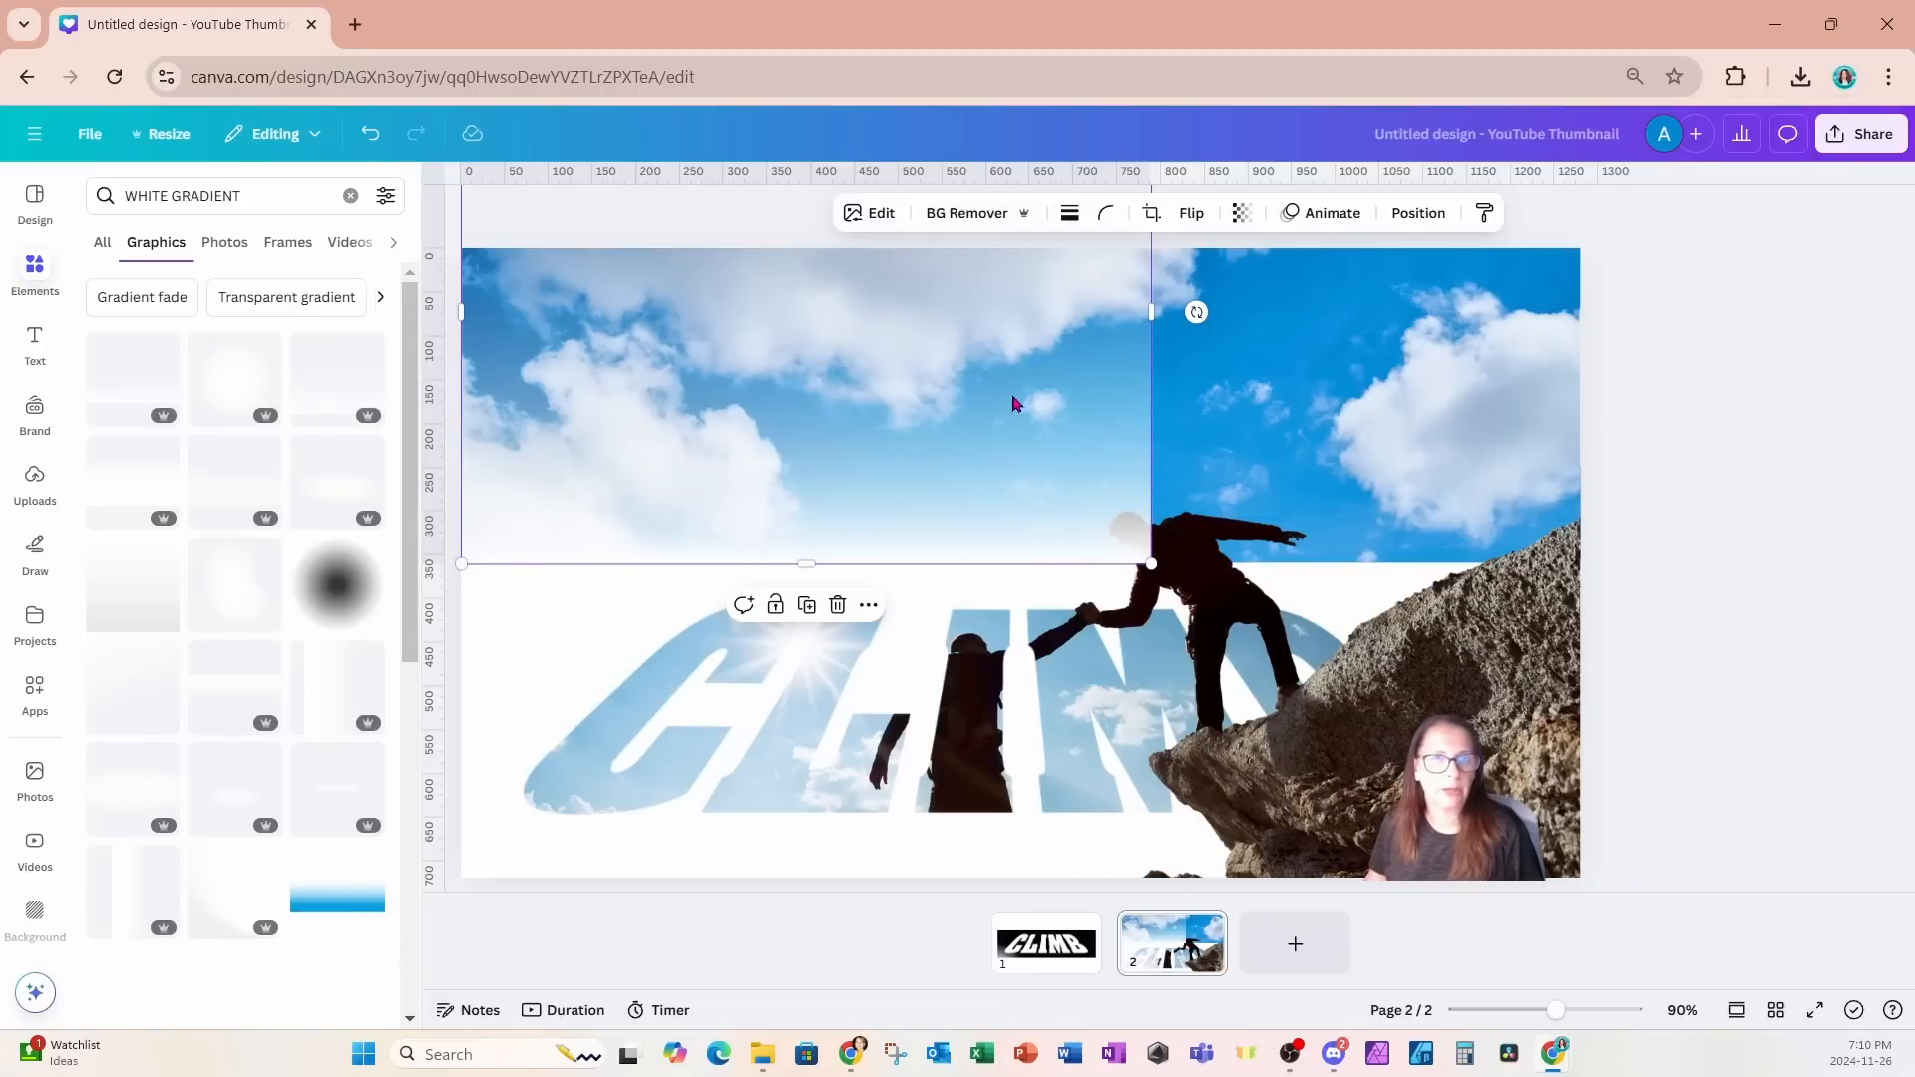
- Duplicate the white gradient, place the copy beside the first over the sky's right part, and send it behind the climbers cutout
{"action": "left_click", "coordinate": [809, 608]}
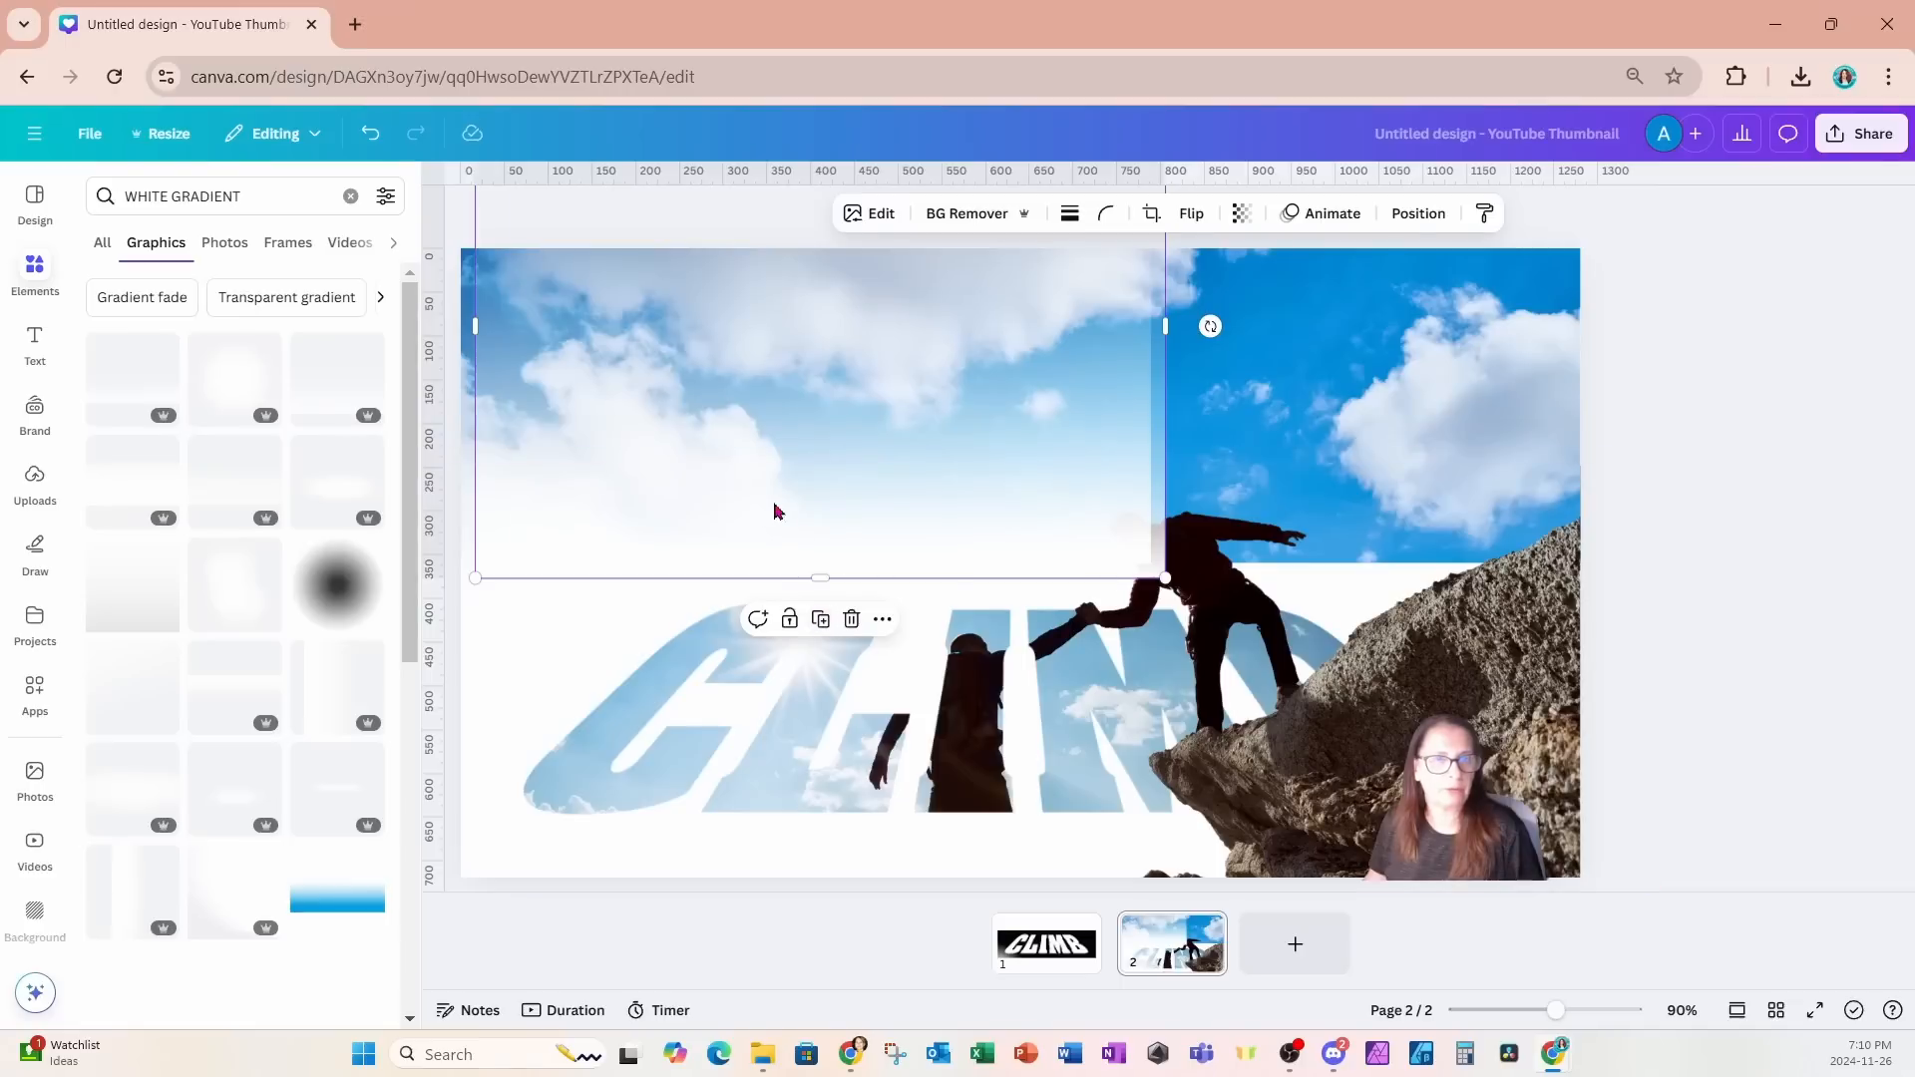
{"action": "left_click_drag", "start_coordinate": [777, 512], "coordinate": [1441, 499]}
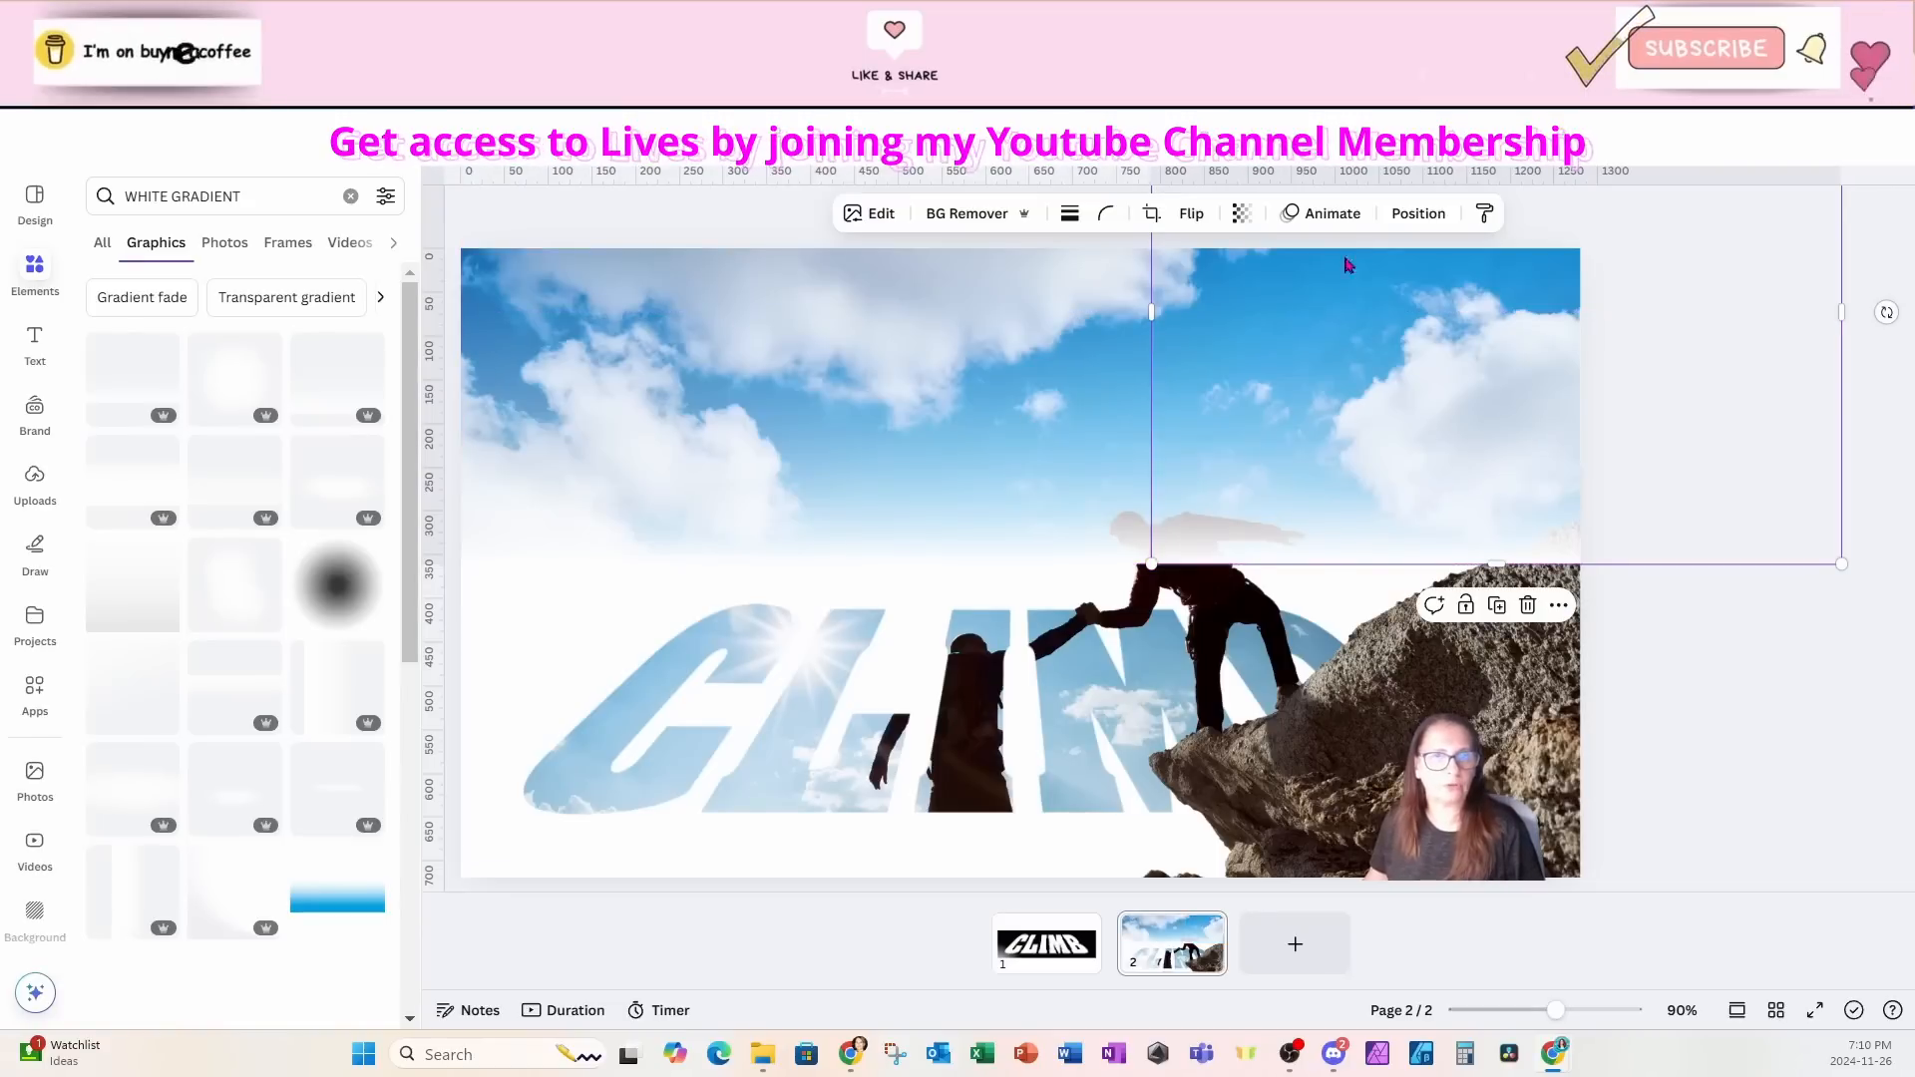
{"action": "left_click", "coordinate": [1419, 213]}
{"action": "left_click", "coordinate": [333, 345]}
{"action": "left_click", "coordinate": [1684, 611]}
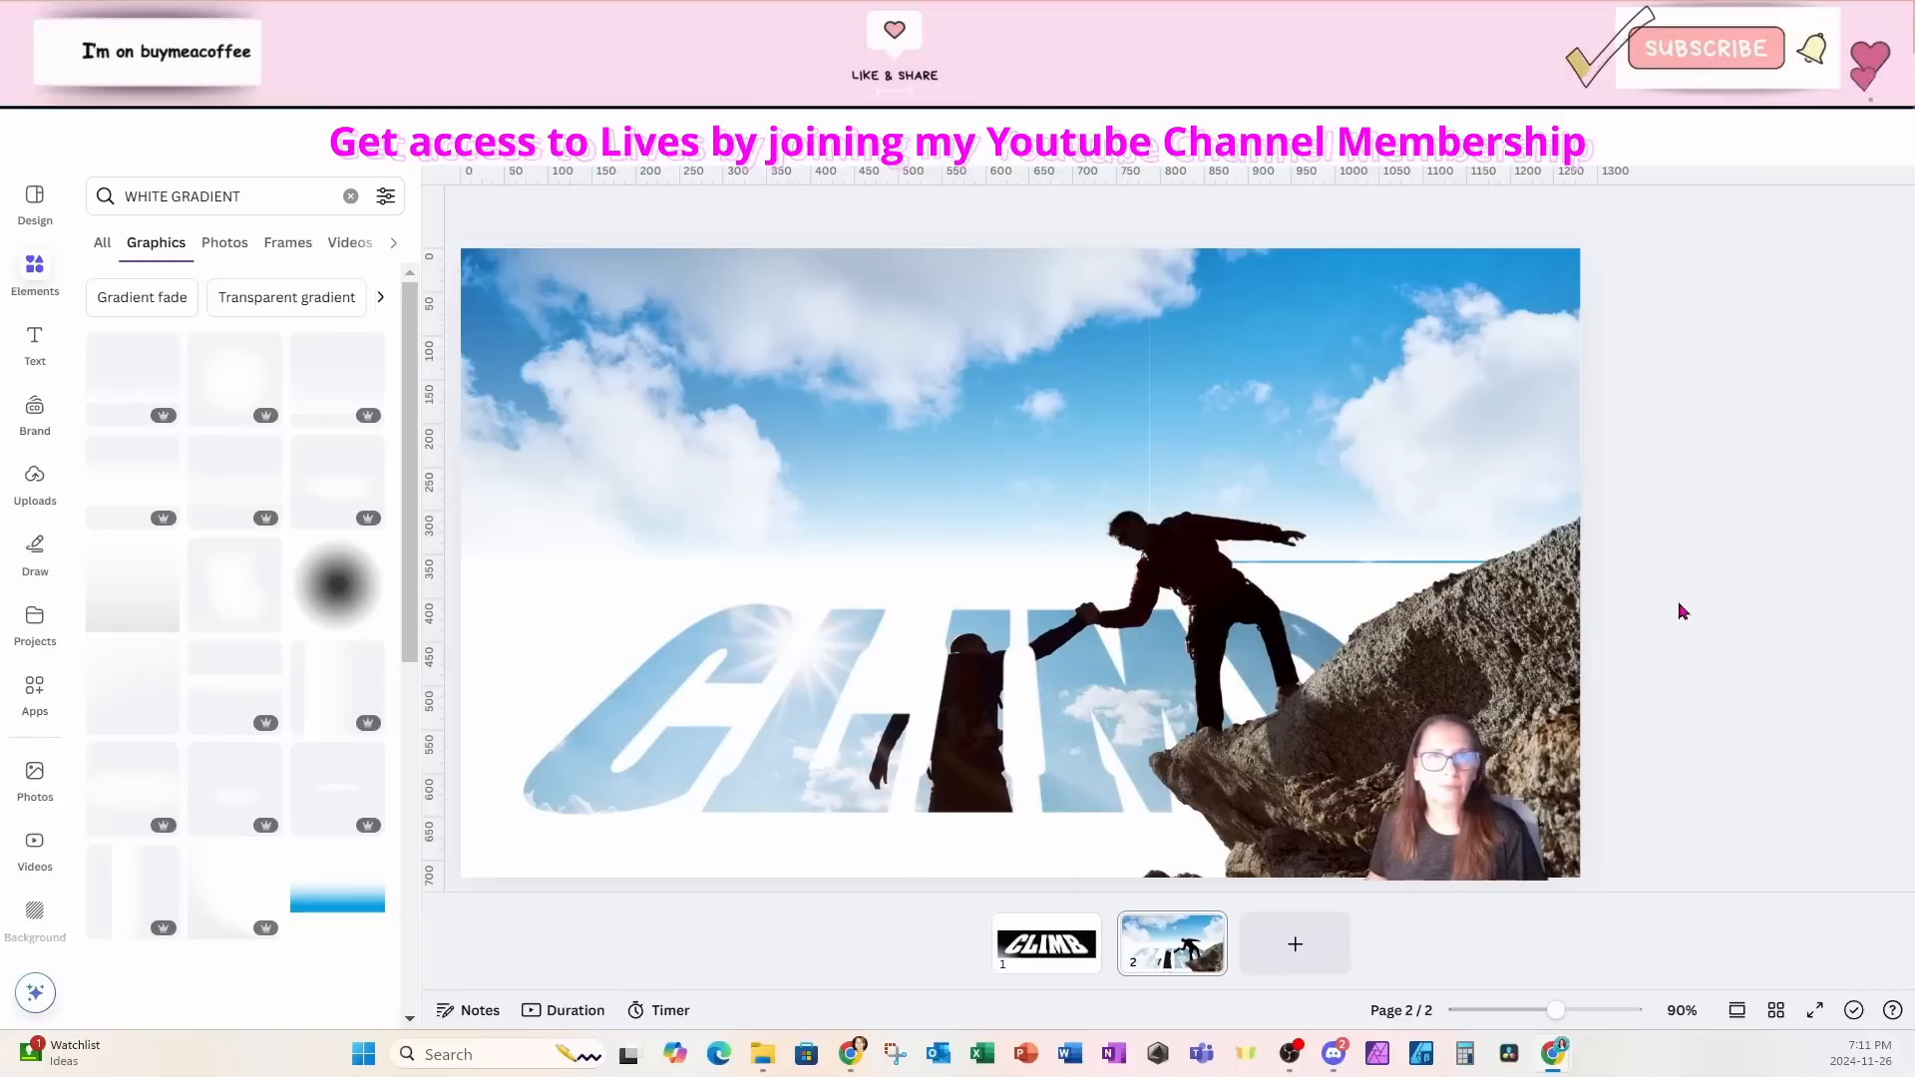